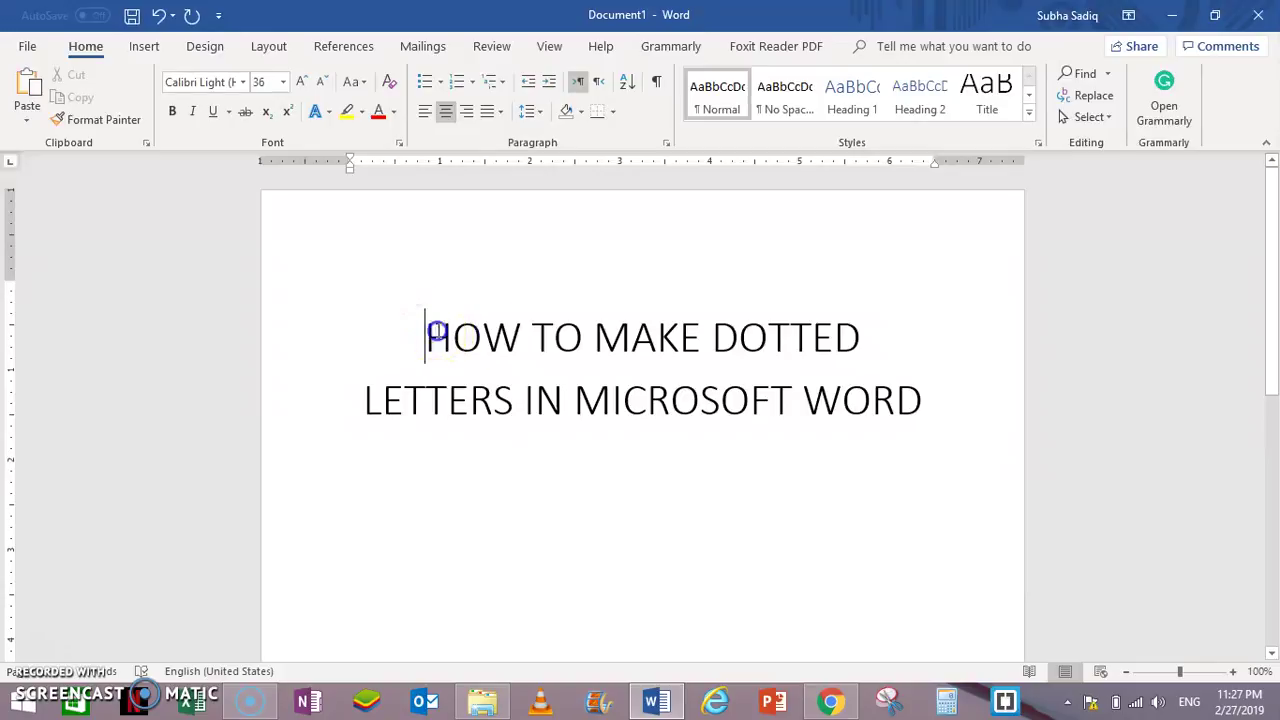
Select the Word title text and the word HOW, then deselect them.
left_click_drag(429, 331, 897, 407)
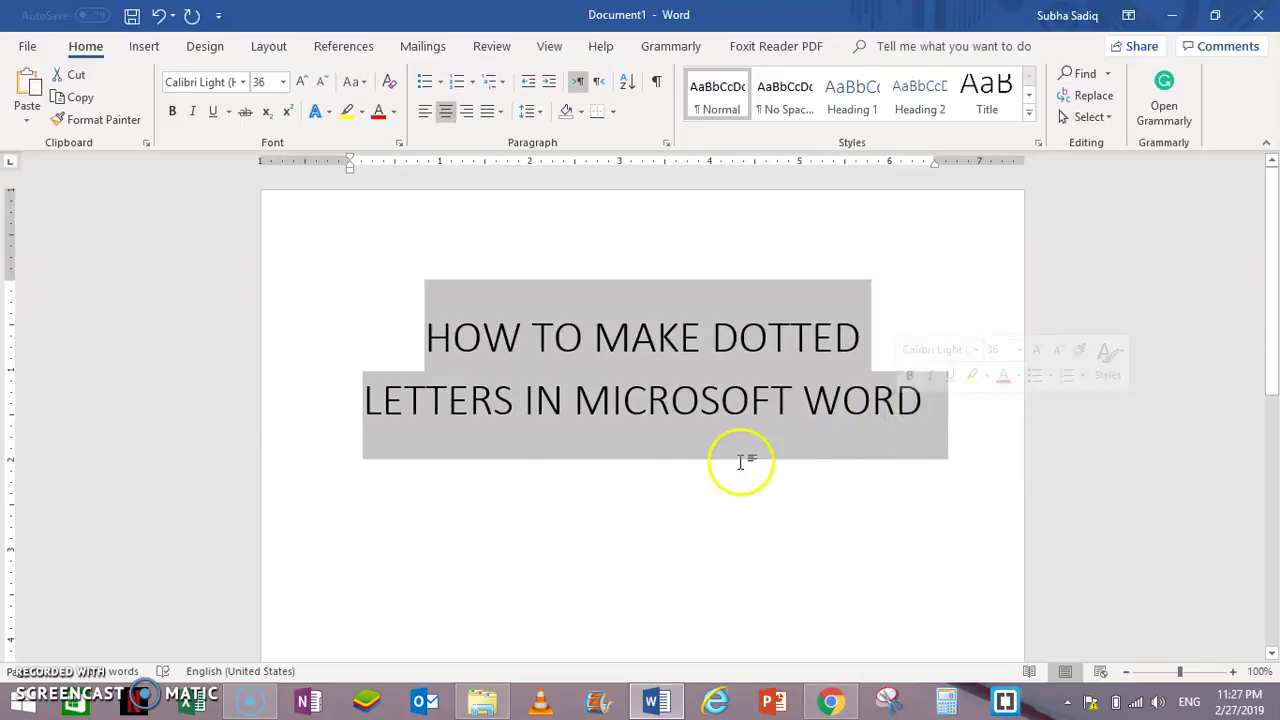
left_click(424, 301)
double_click(424, 301)
left_click(450, 374)
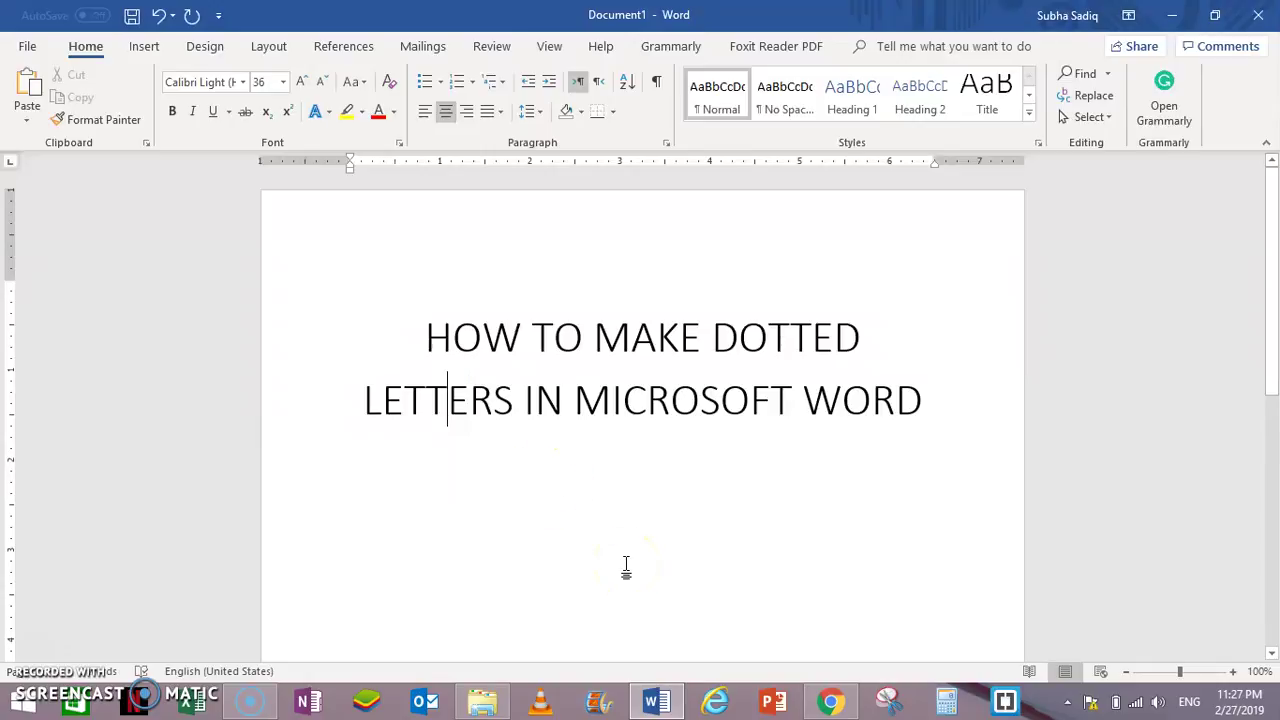
Switch to Chrome and bring up the Teachers Pay Teachers 'kg primary dots' search results.
left_click(829, 700)
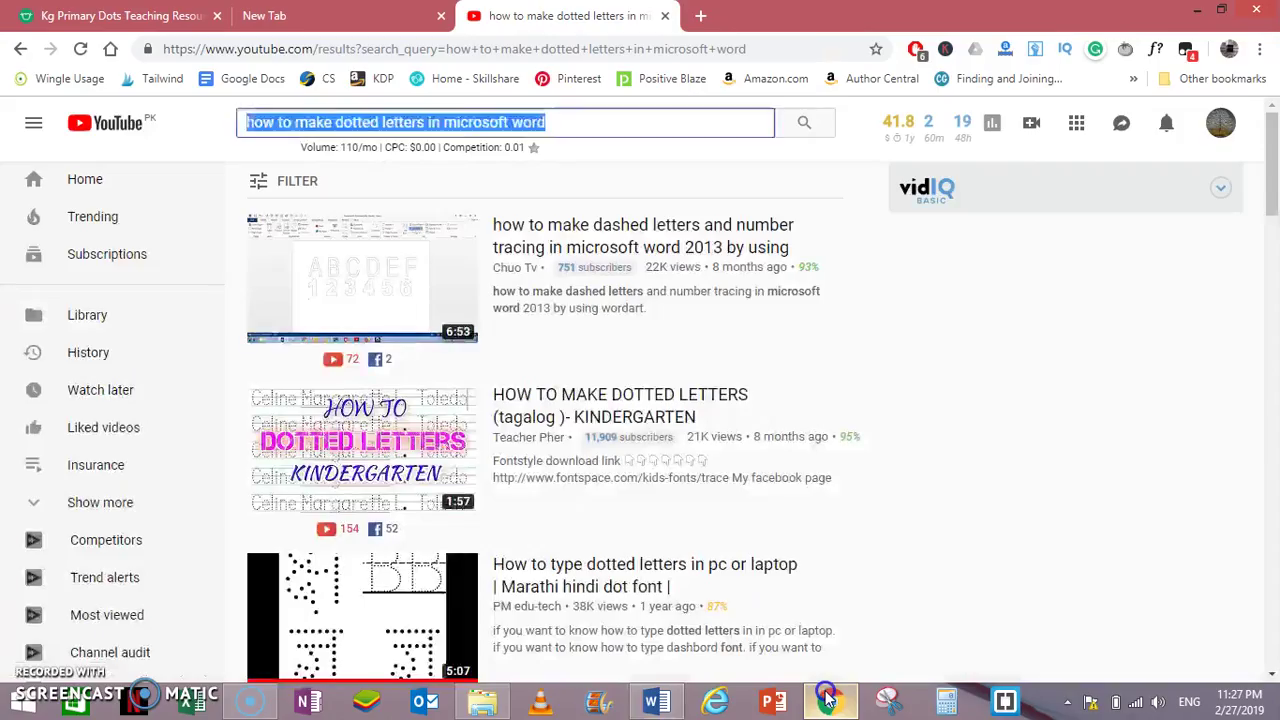
left_click(290, 15)
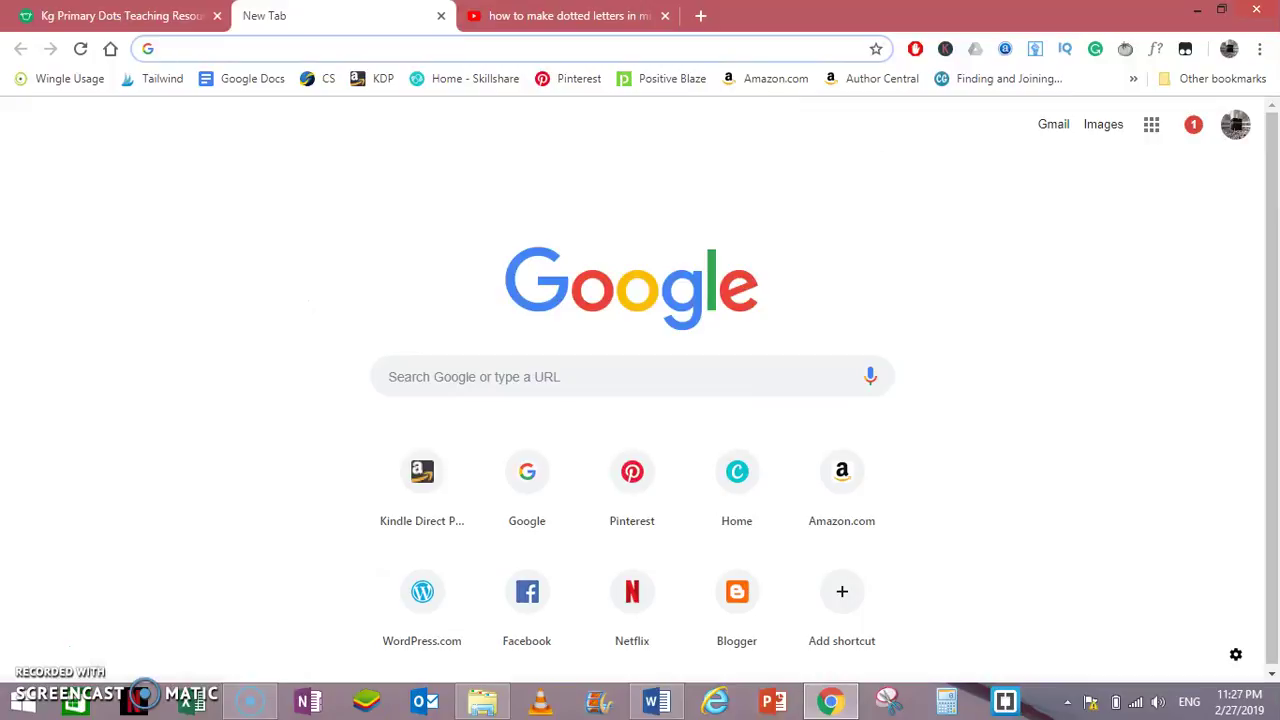
key("ctrl+1")
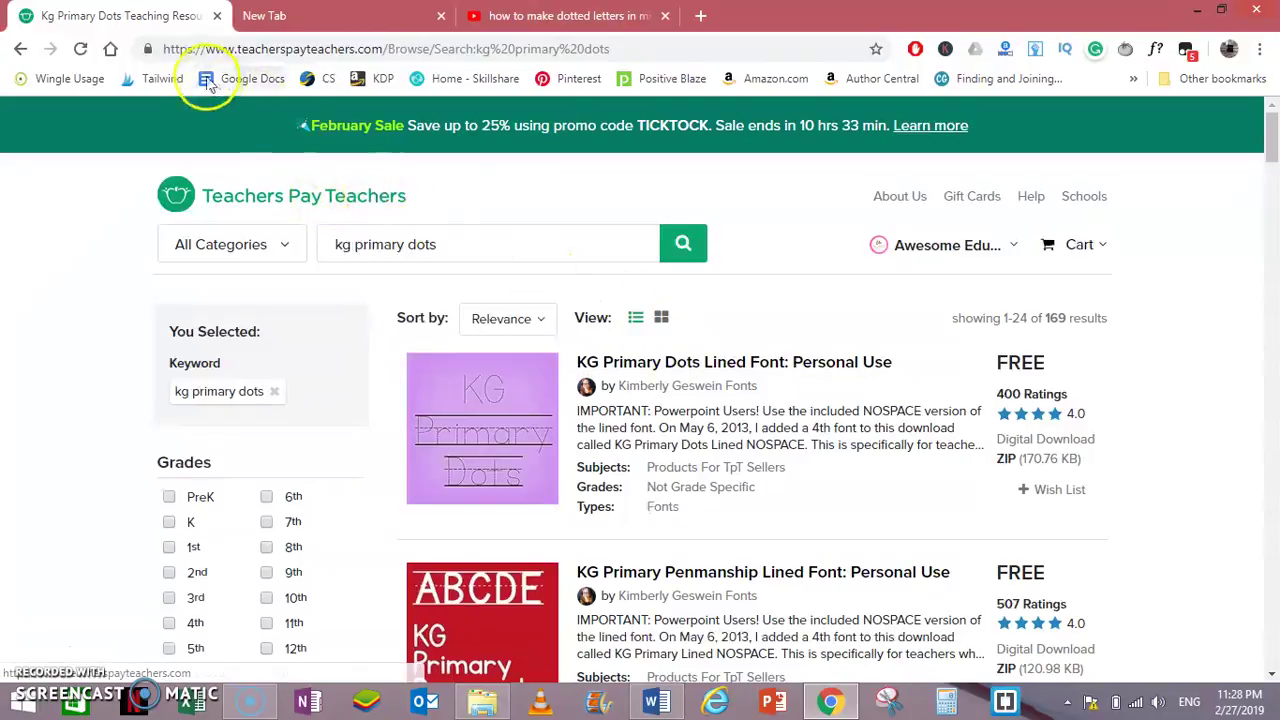
left_click_drag(206, 50, 377, 50)
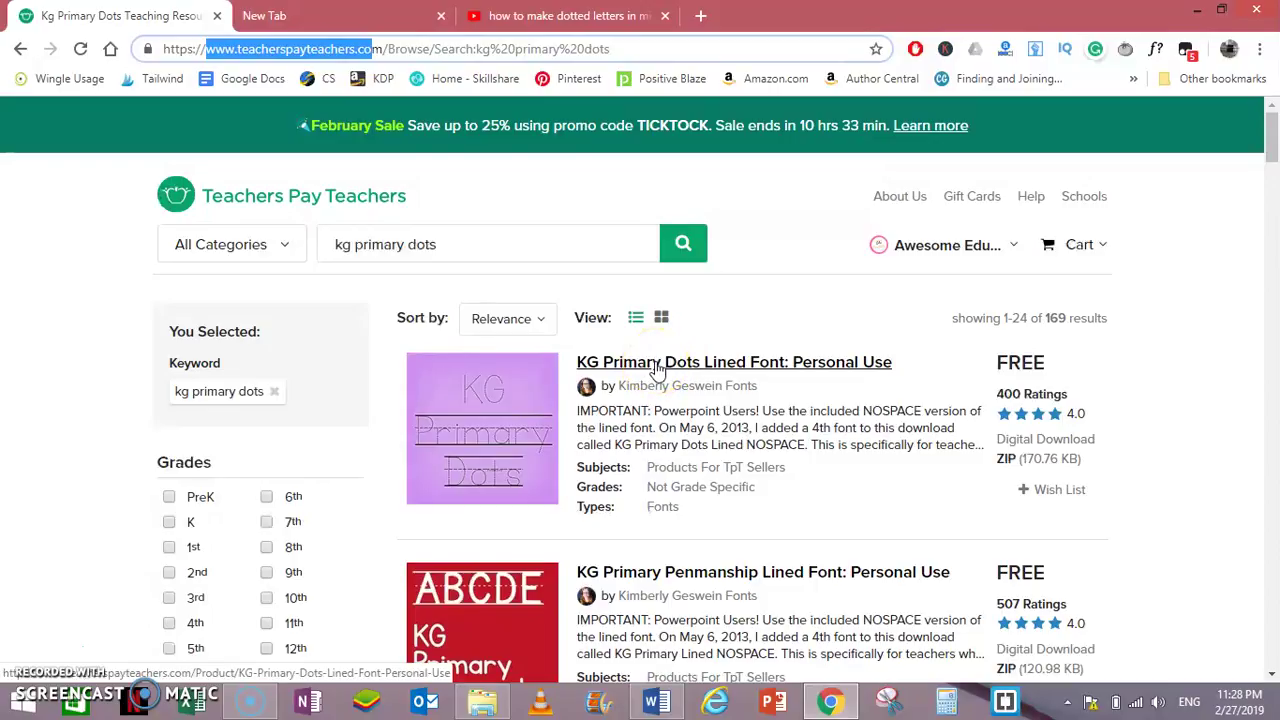
Open the KG Primary Dots Lined Font product page and its single-font commercial license in a new tab.
left_click(706, 368)
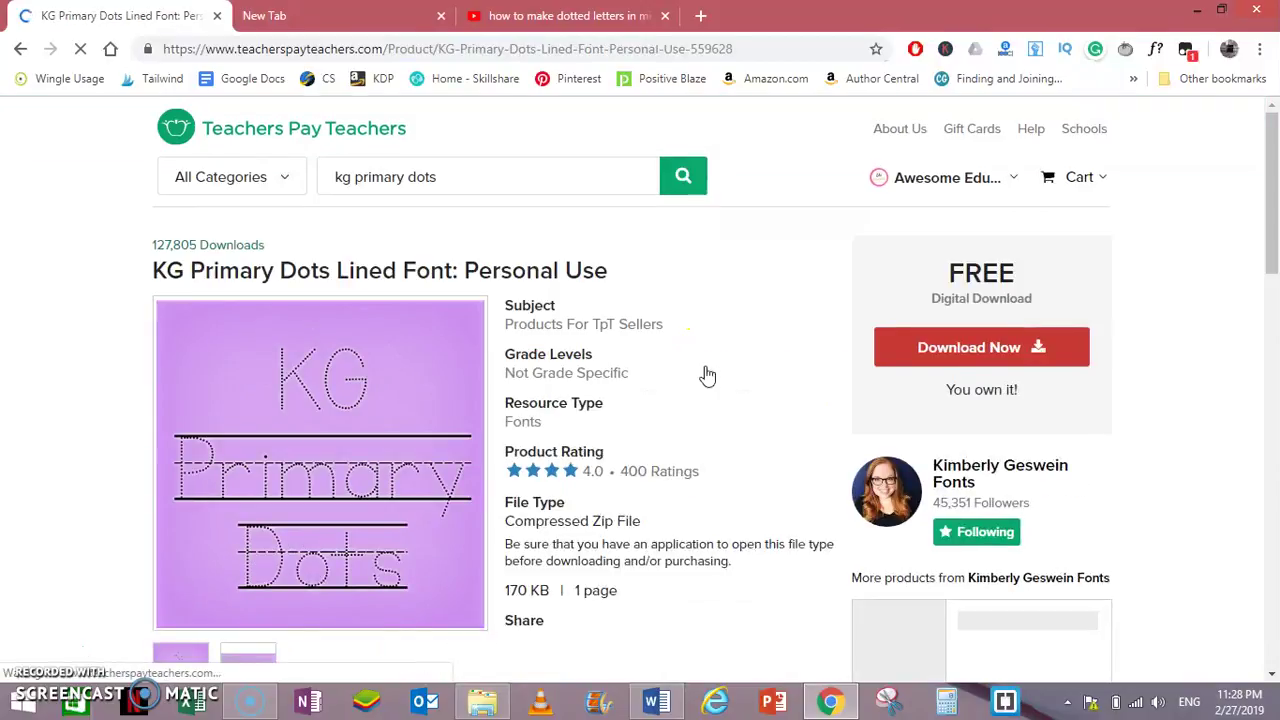
left_click(480, 257)
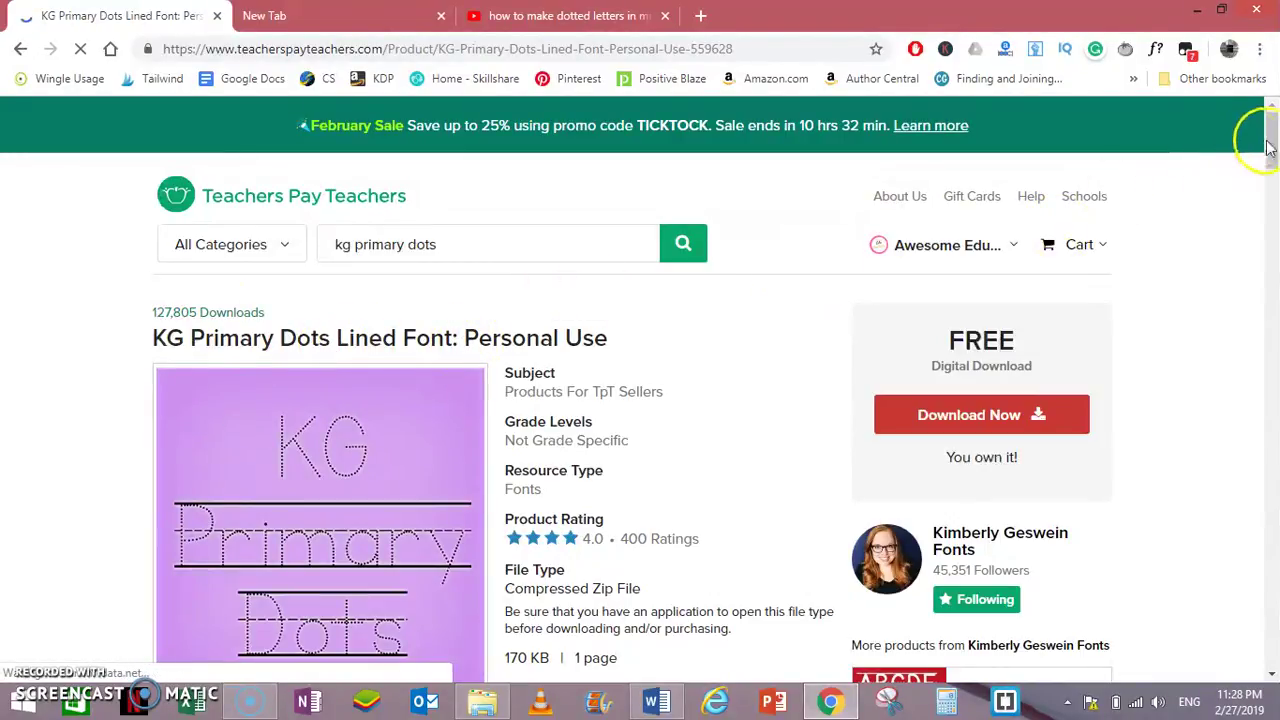
left_click_drag(1273, 138, 1271, 218)
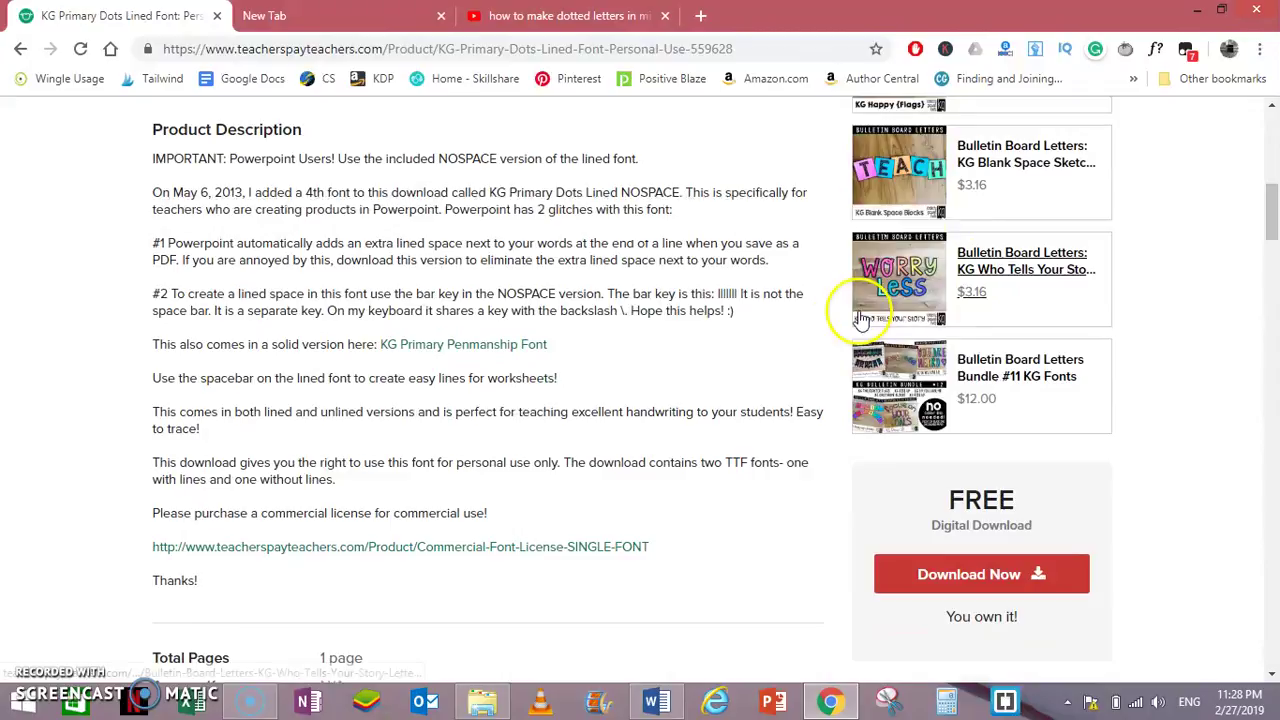
right_click(486, 549)
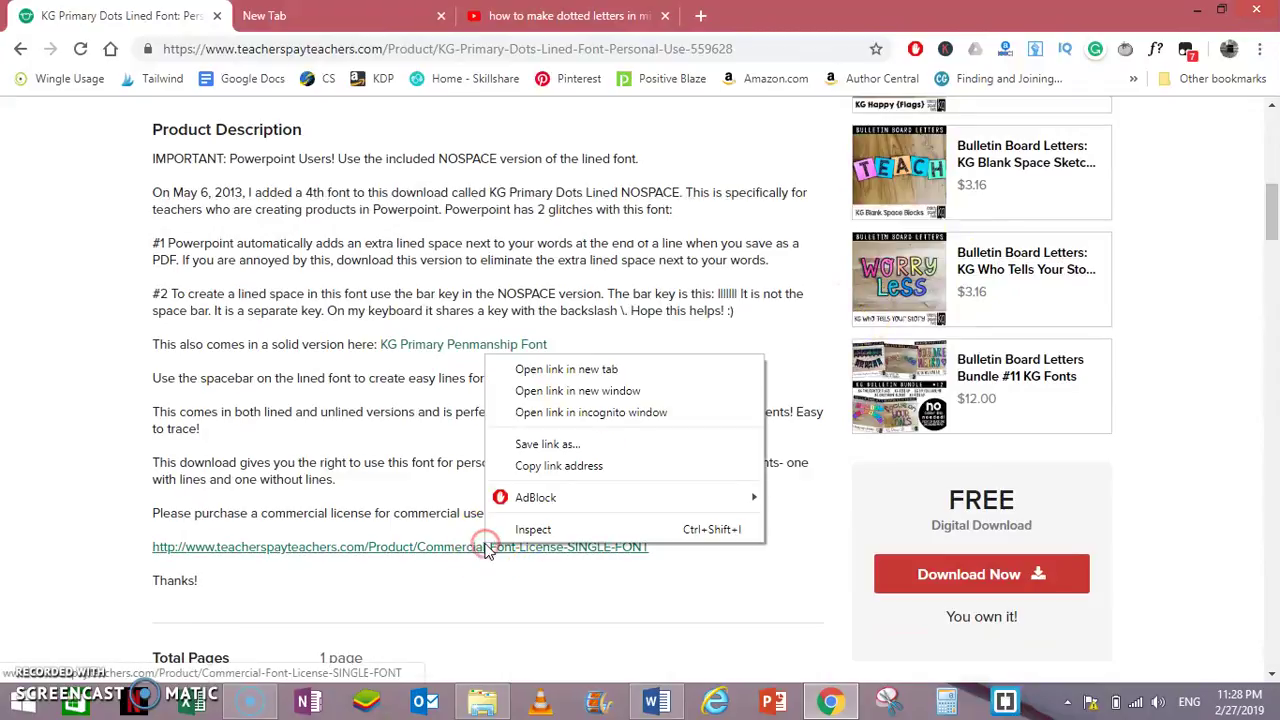
left_click(550, 369)
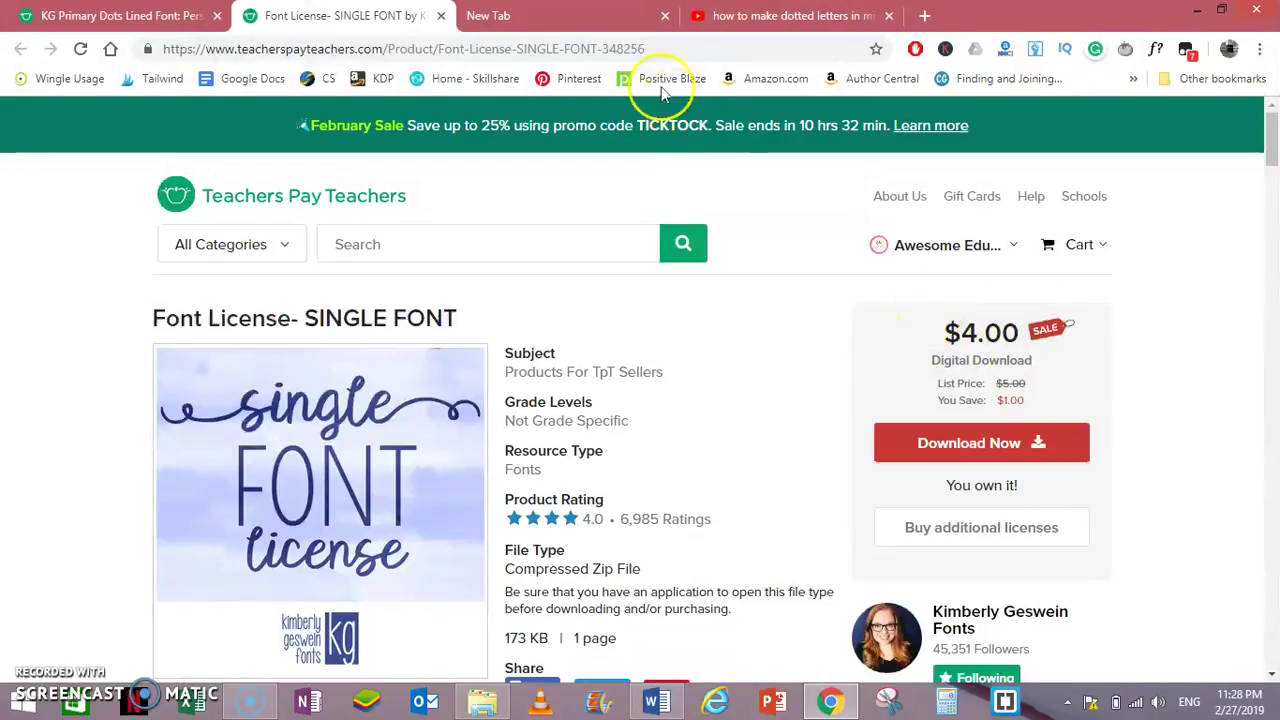
Close the Font License tab and download the free KG Primary Dots Lined font.
left_click(441, 17)
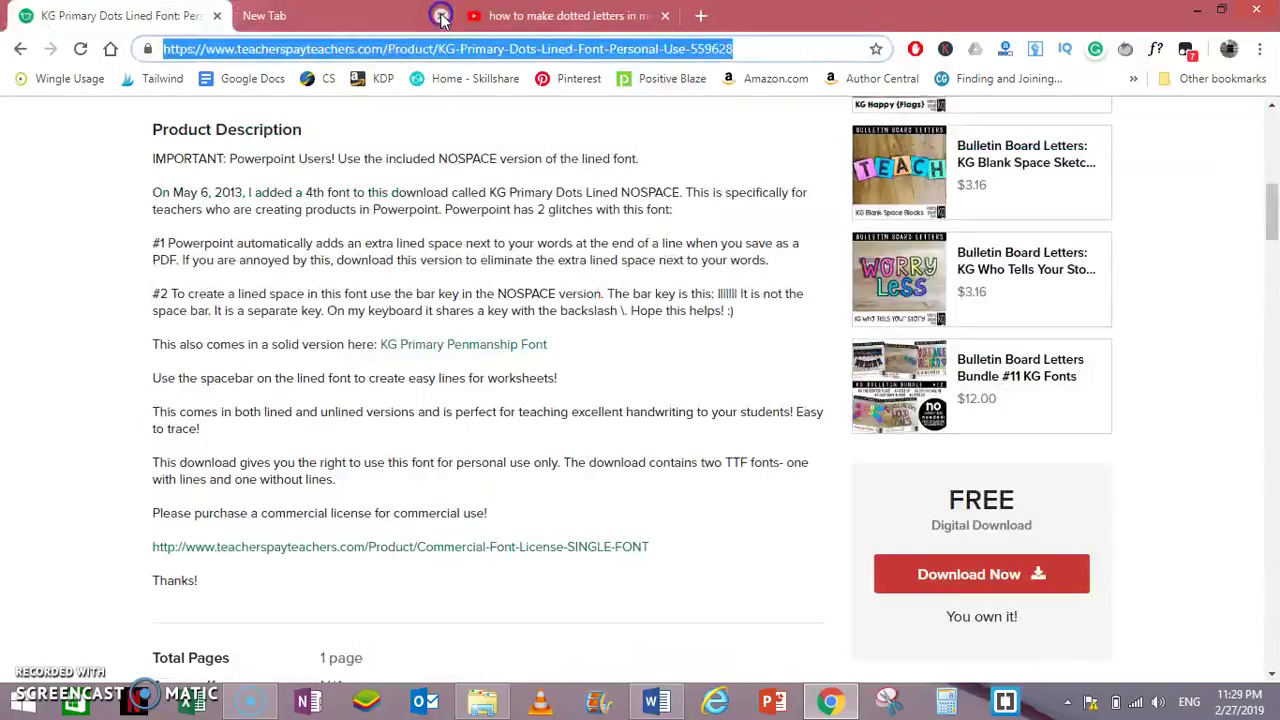
left_click(470, 48)
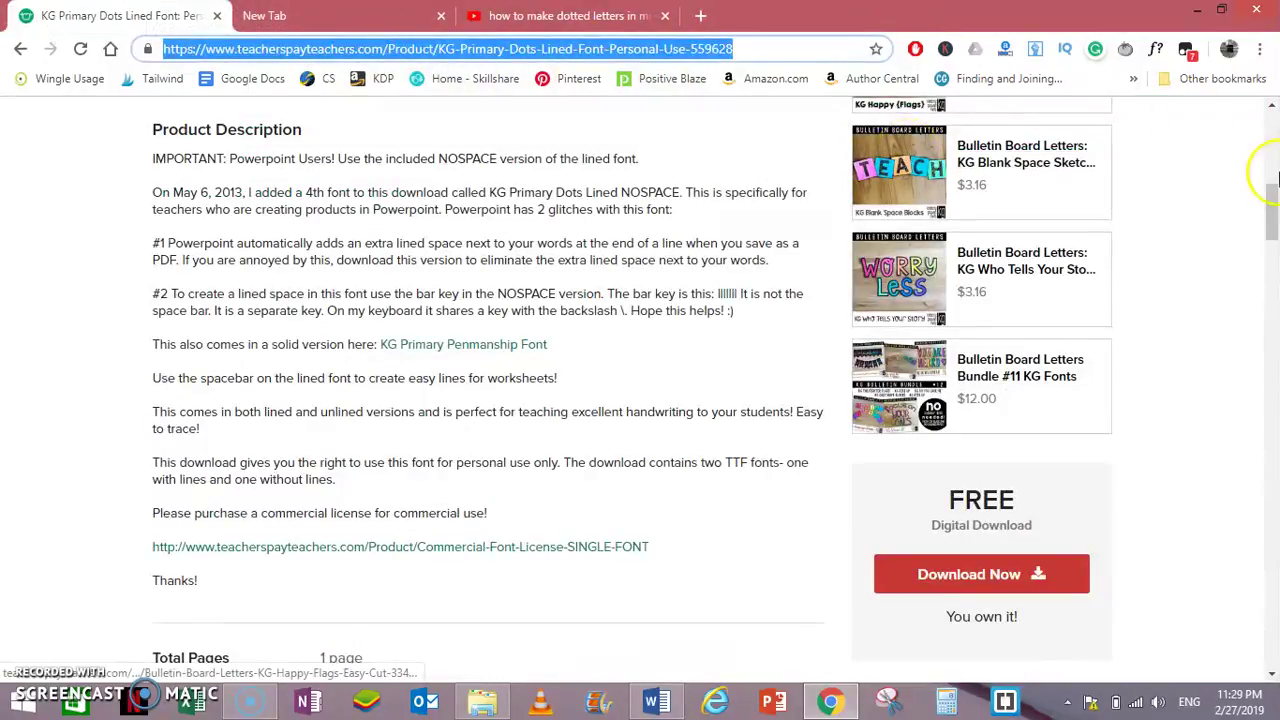
left_click_drag(1266, 186, 1268, 108)
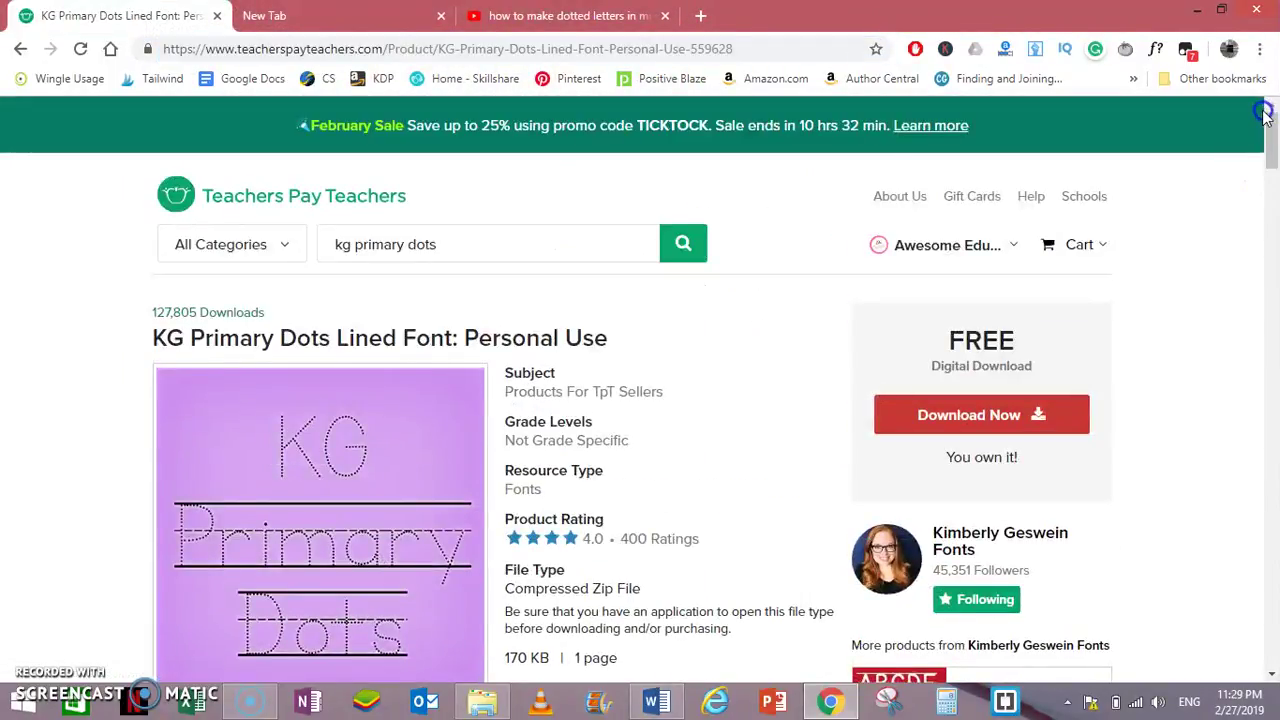
left_click(929, 410)
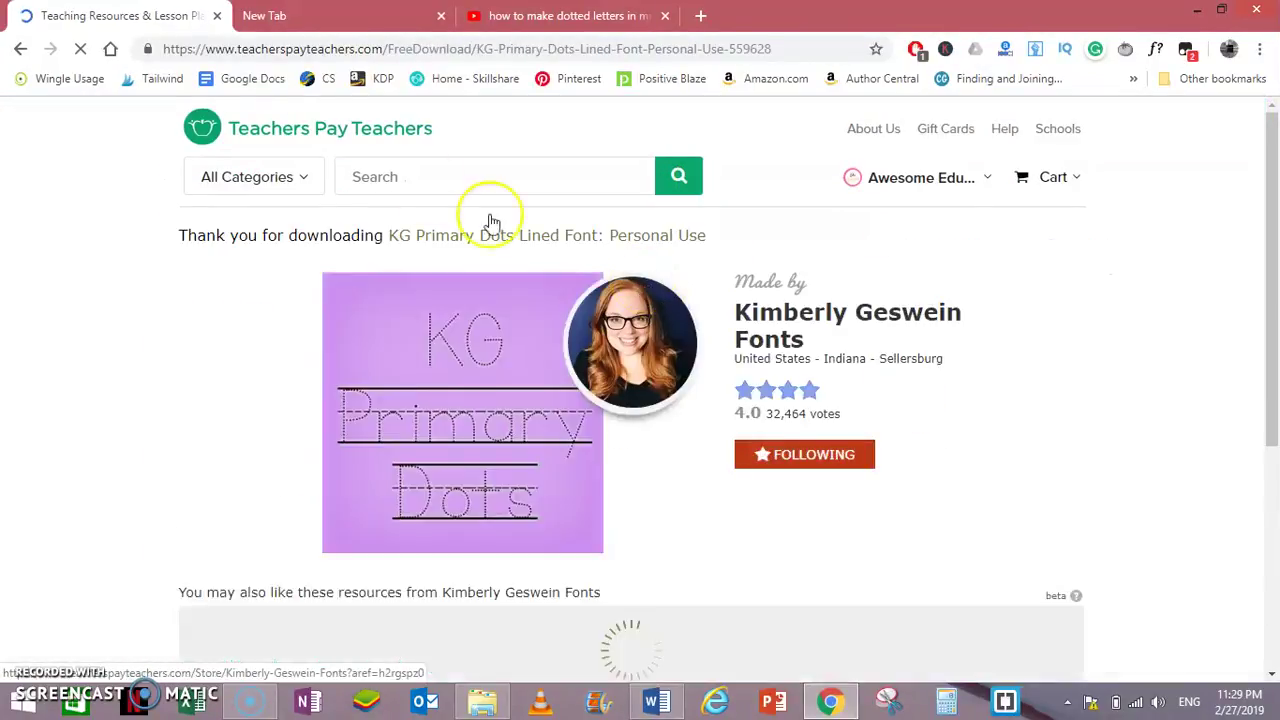
Reveal the desktop where the downloaded 170 KB font zip sits.
left_click(425, 200)
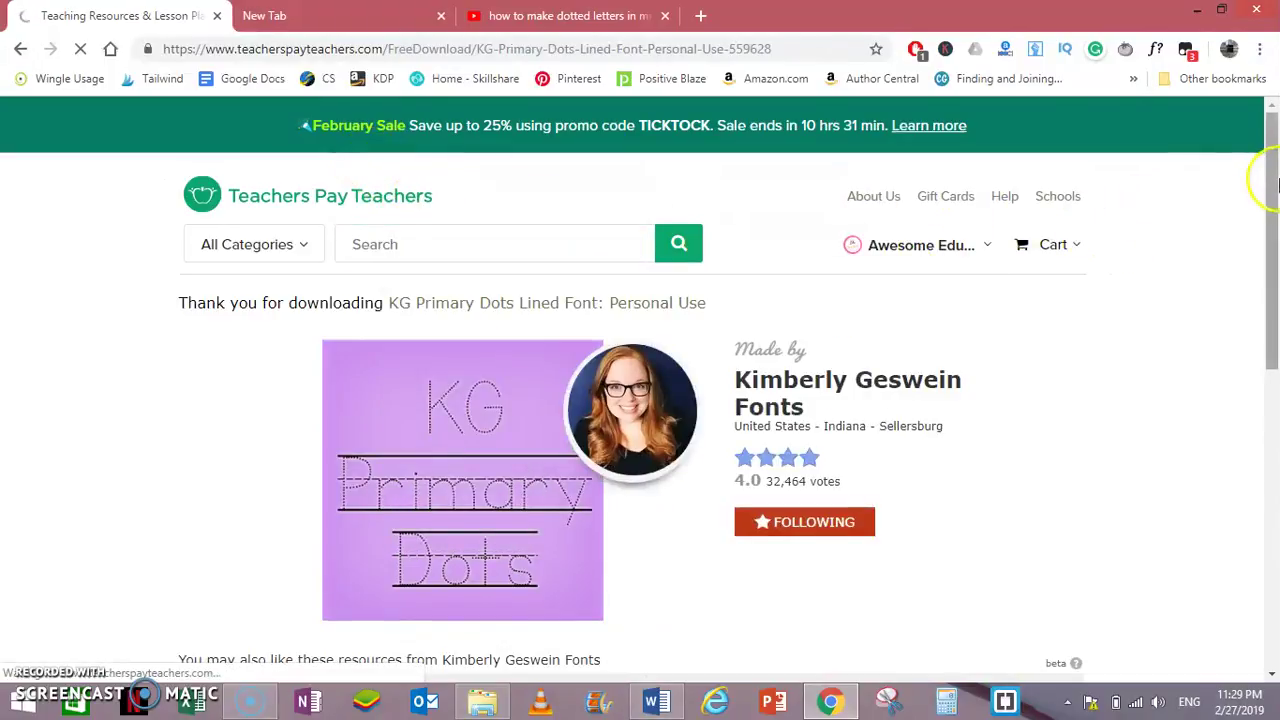
left_click_drag(1278, 180, 1276, 330)
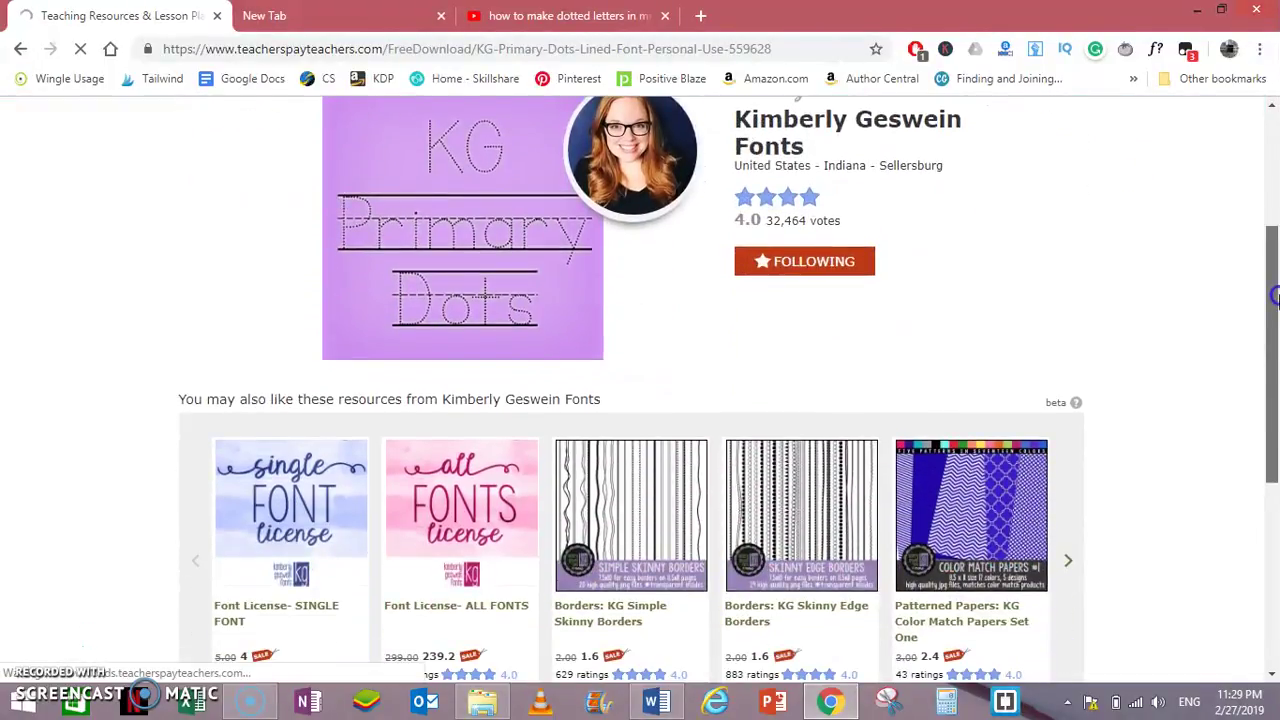
left_click(33, 651)
key("super+d")
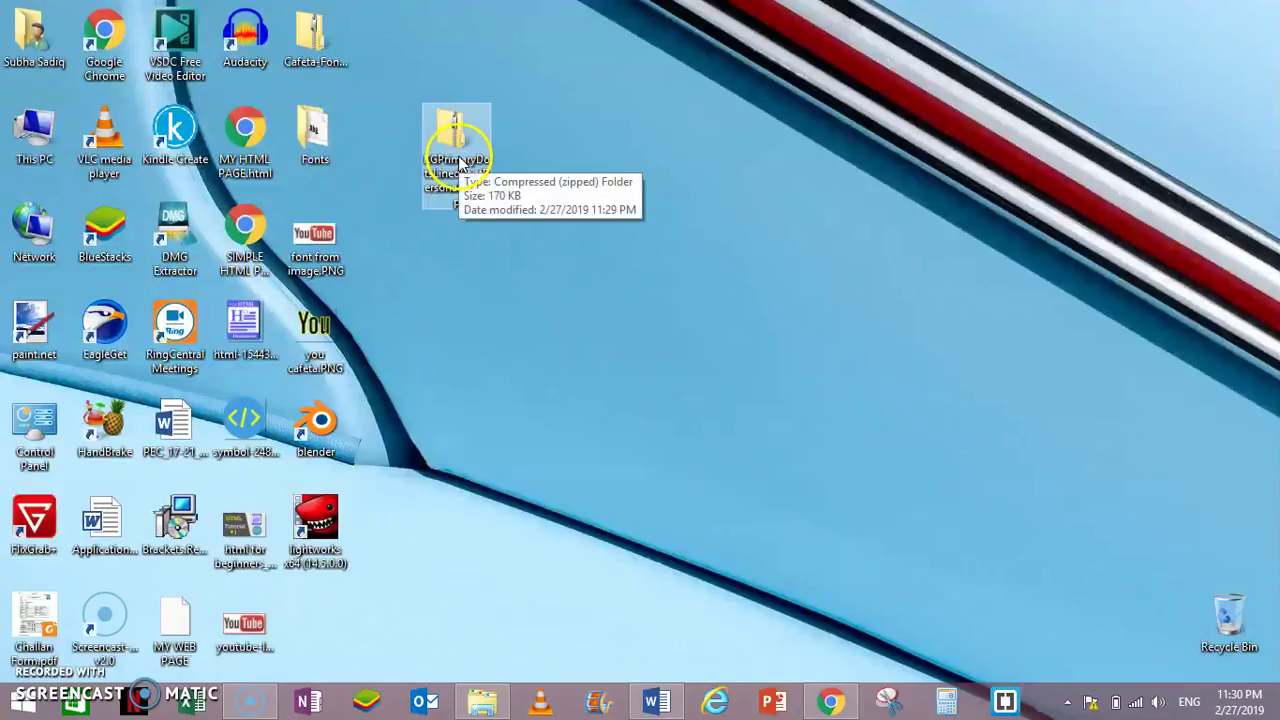
Extract the downloaded font zip onto the desktop.
left_click(457, 158)
right_click(460, 160)
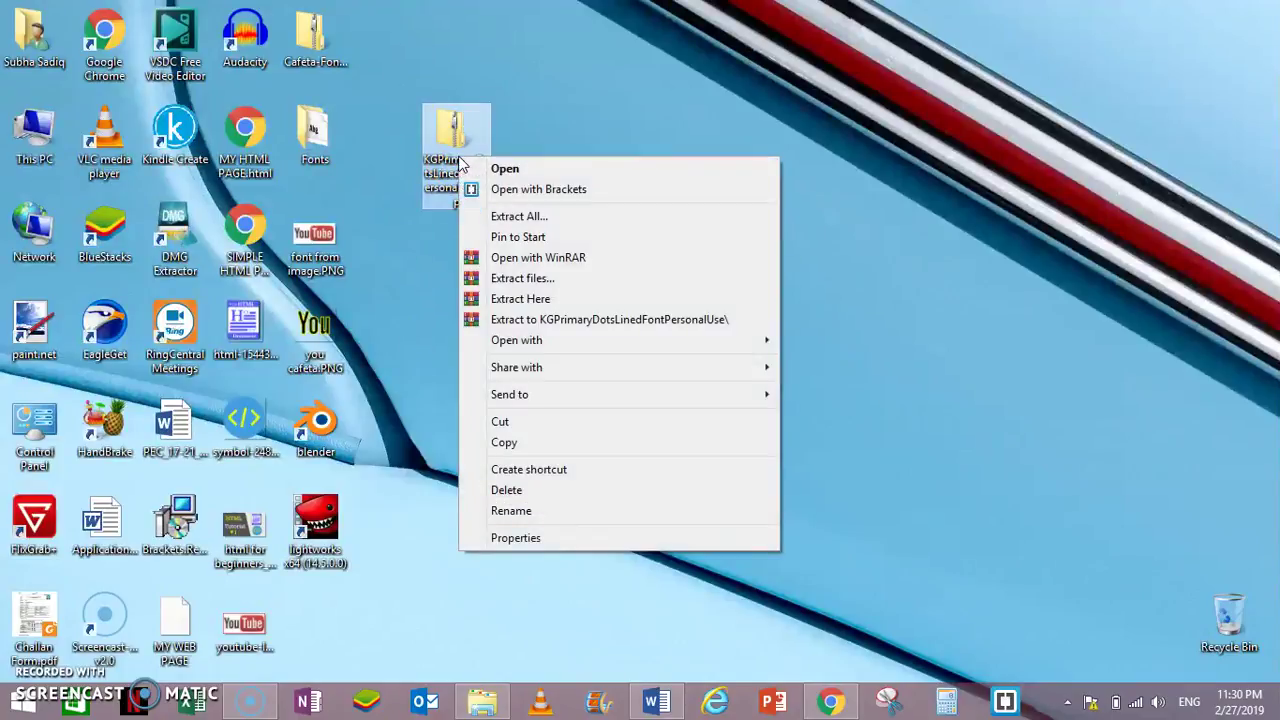
left_click(524, 295)
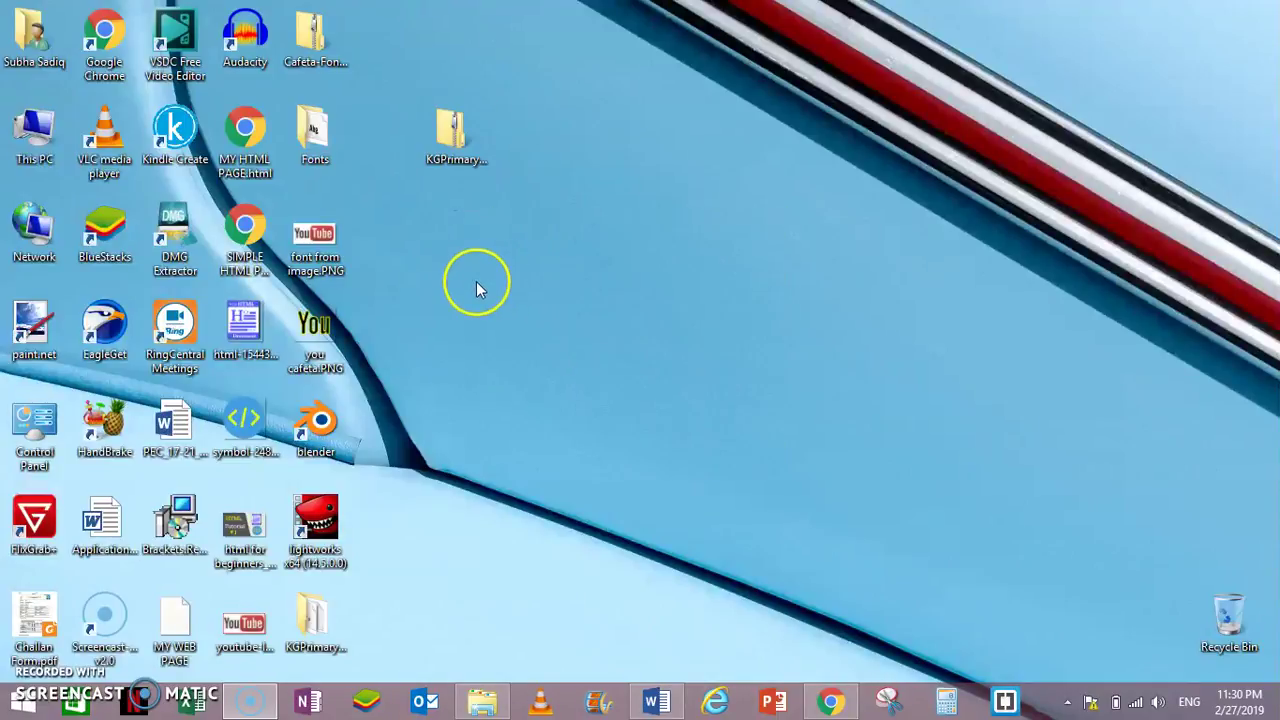
Open the KGPrimaryDots folder and install KGPrimaryDots.ttf.
left_click(470, 256)
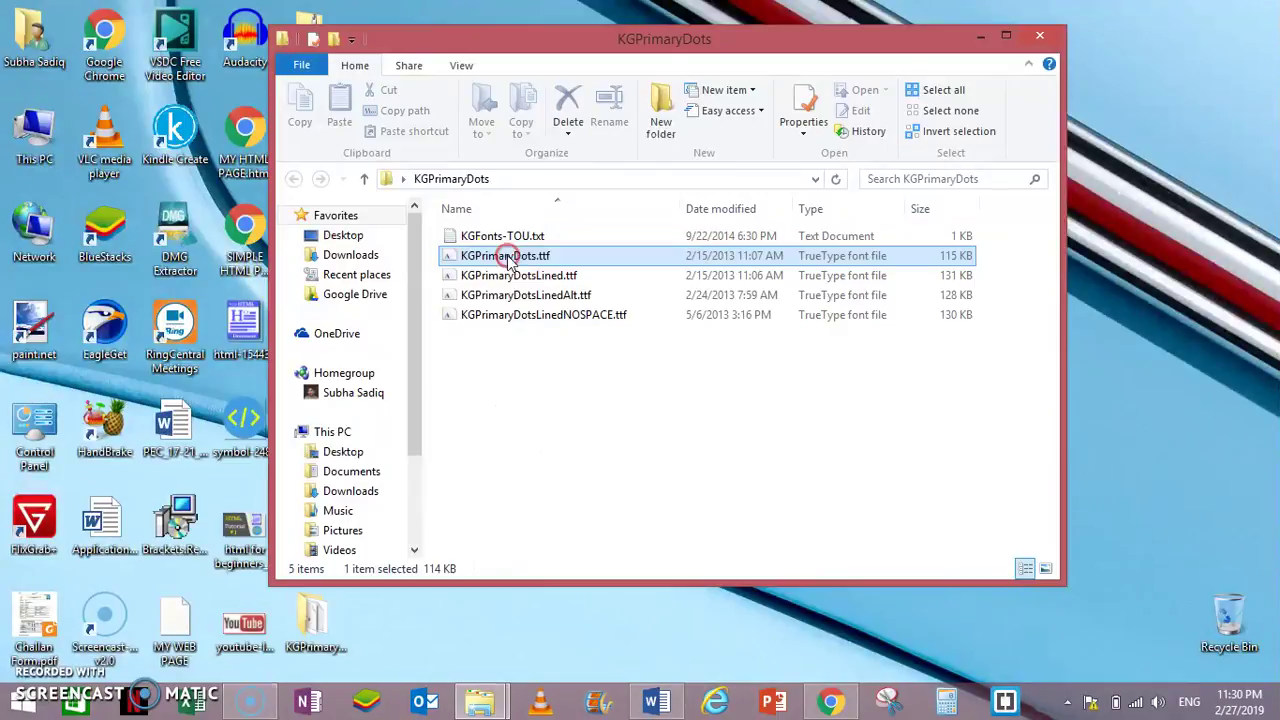
right_click(509, 257)
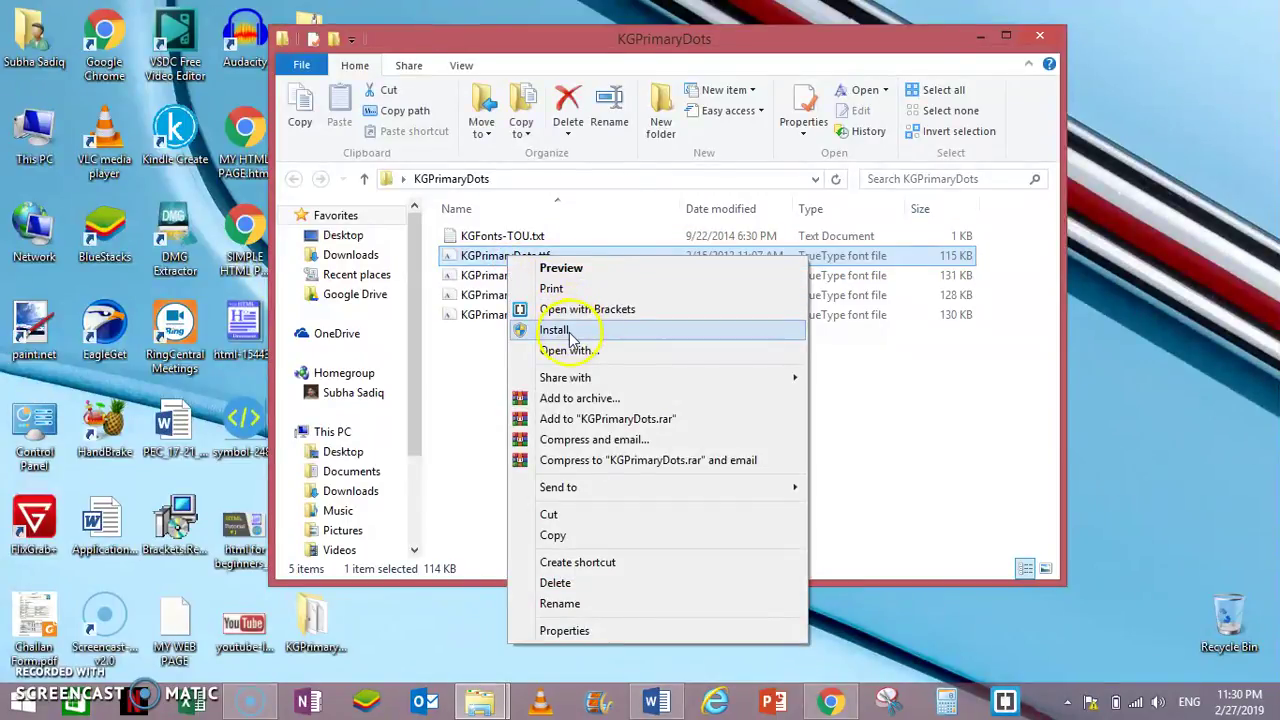
left_click(455, 422)
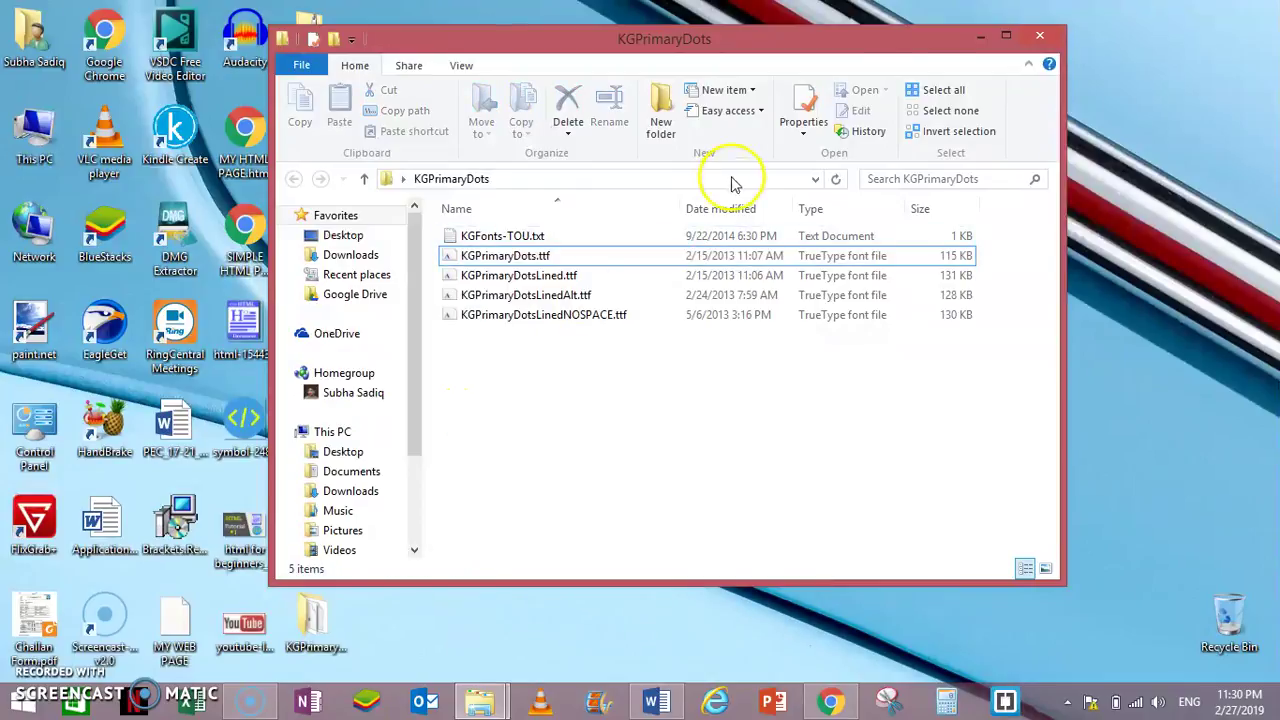
Select the Lined, Lined Alt and Lined NOSPACE font files in turn, then close the folder.
left_click(530, 276)
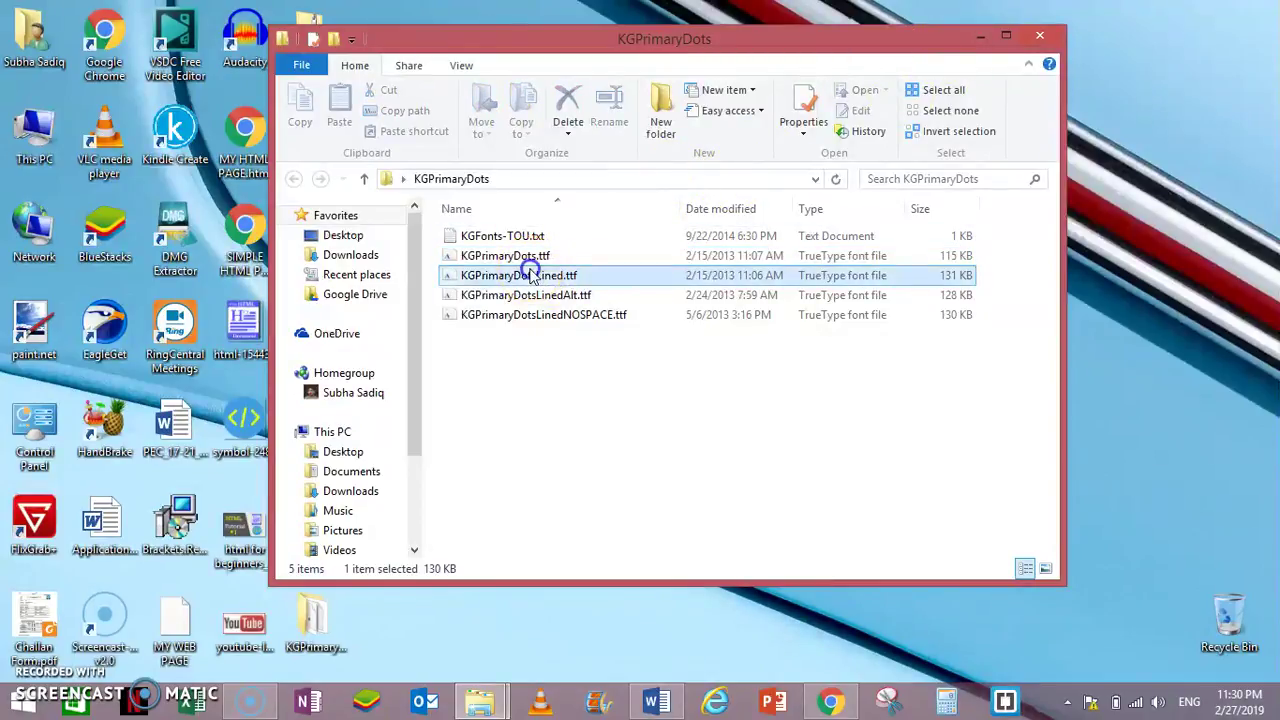
left_click(533, 315, "shift")
left_click(530, 295)
left_click(525, 256)
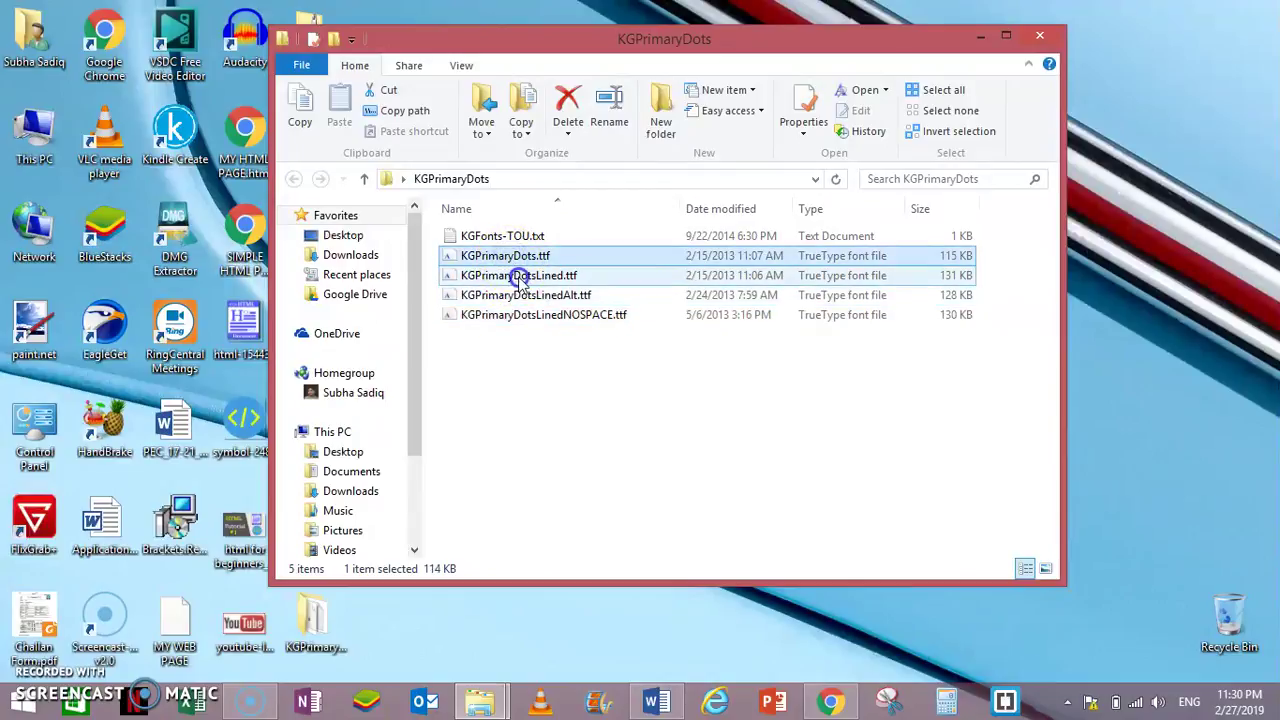
left_click(521, 277)
left_click(525, 295)
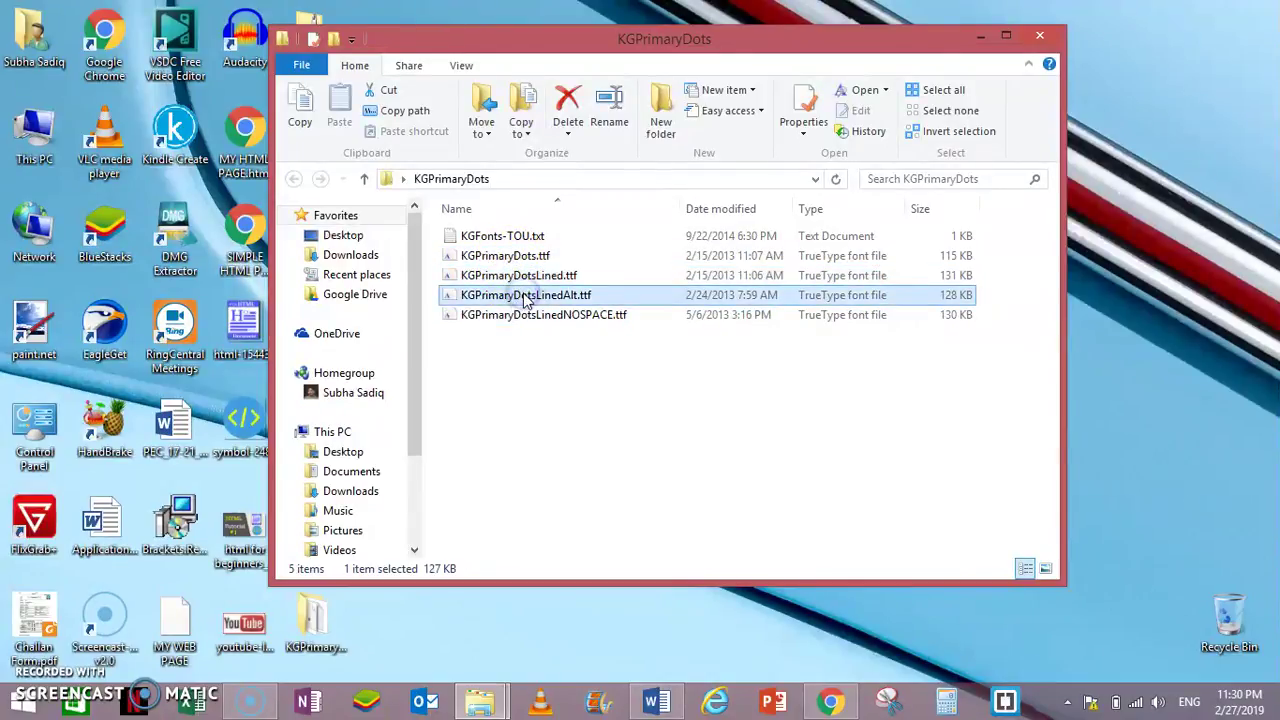
left_click(588, 302)
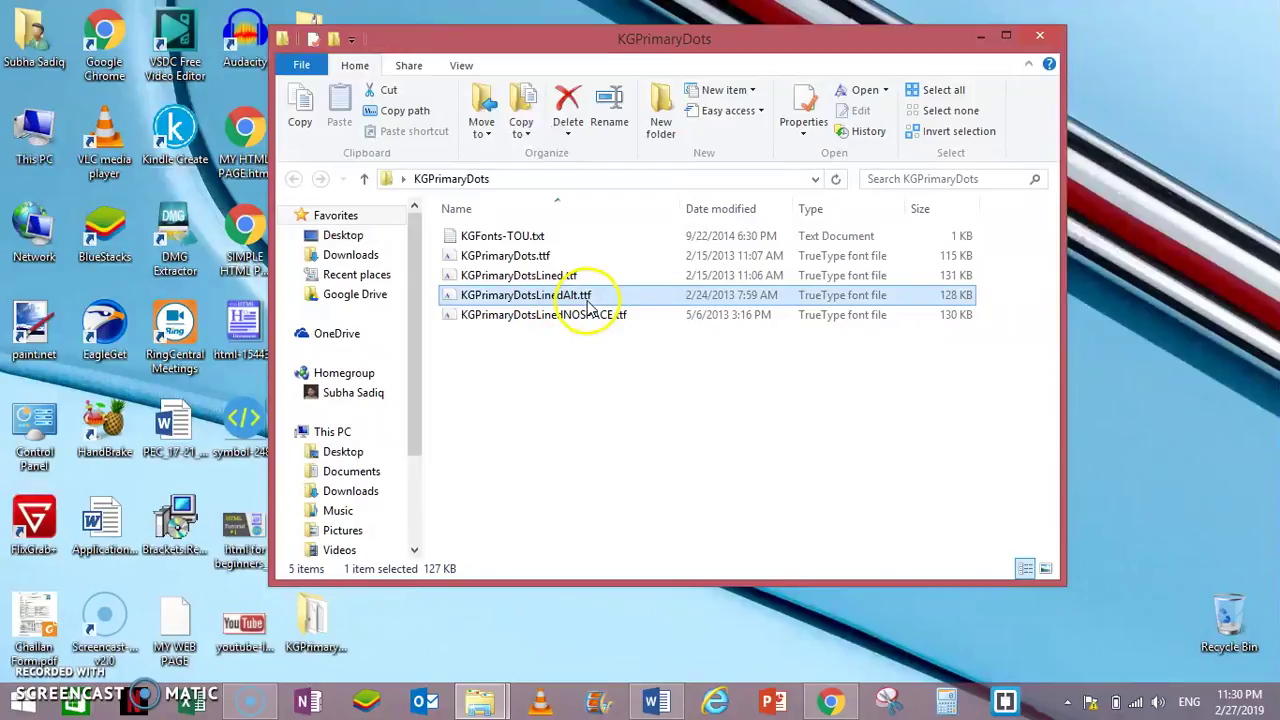
left_click(541, 316)
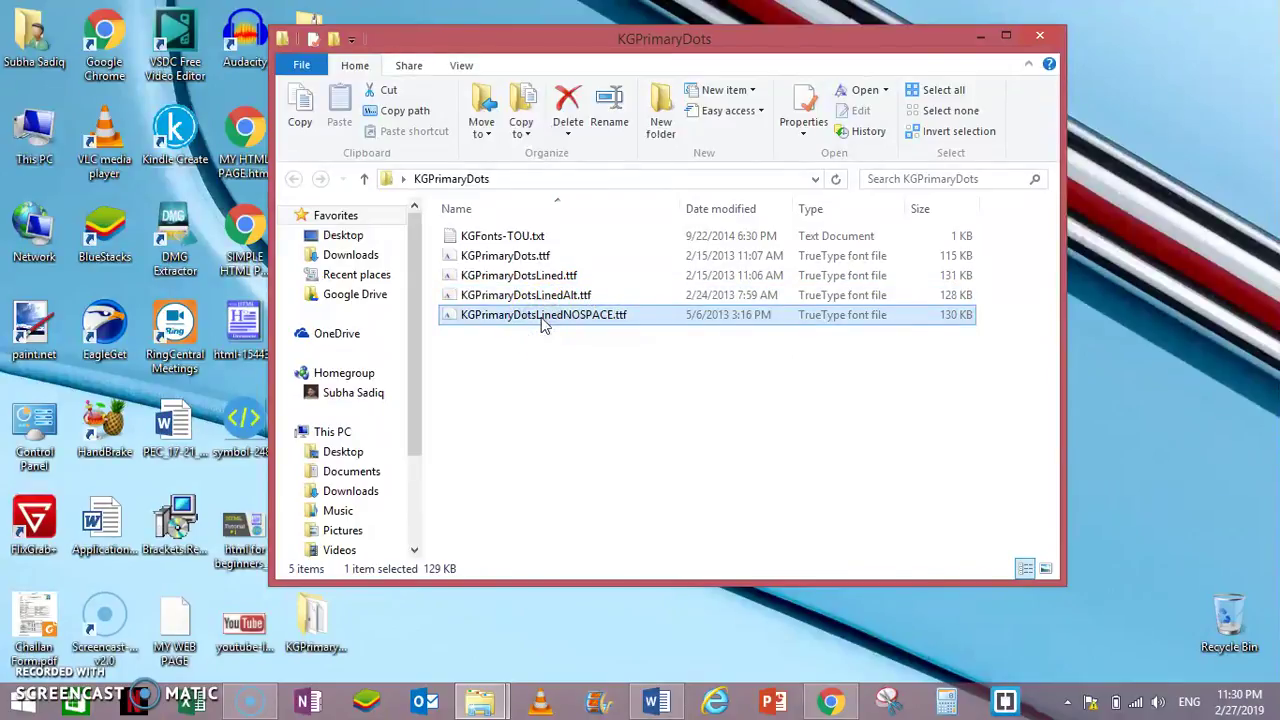
left_click(1040, 38)
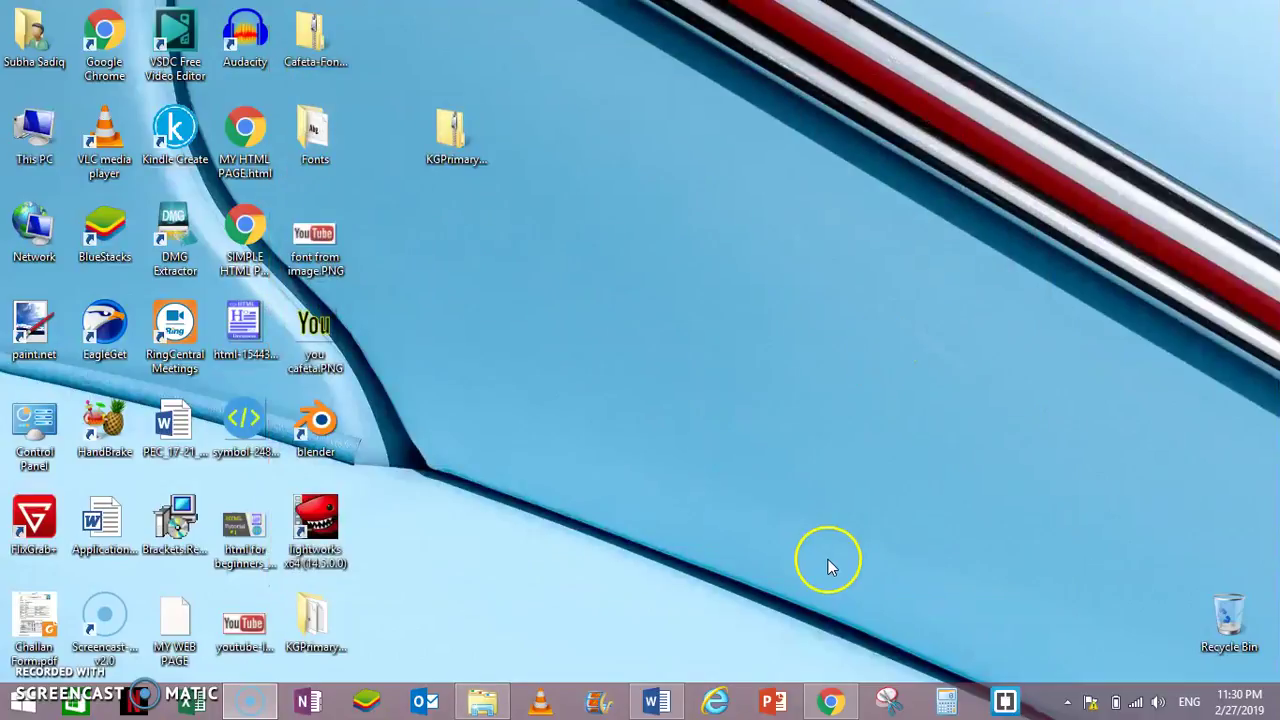
Back in Word, set the font to KG Primary Dots at 36 pt and erase the test letter A.
left_click(655, 700)
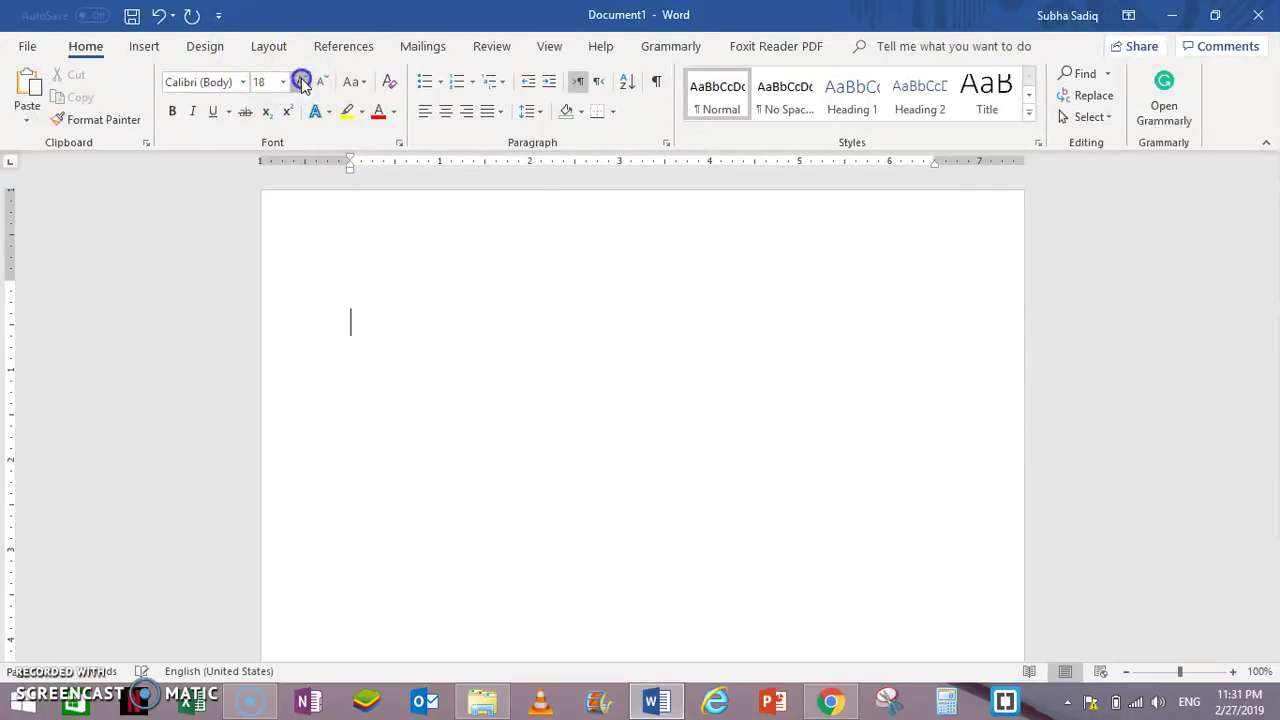
left_click(214, 81)
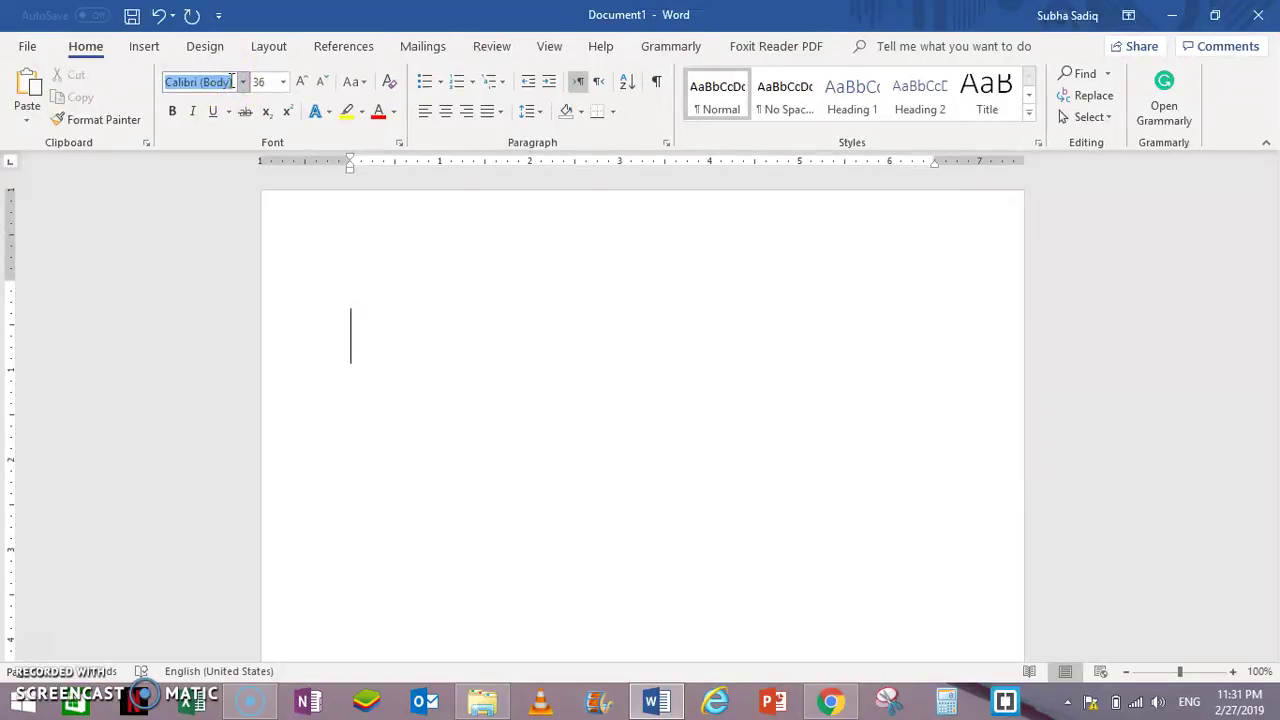
key("Return")
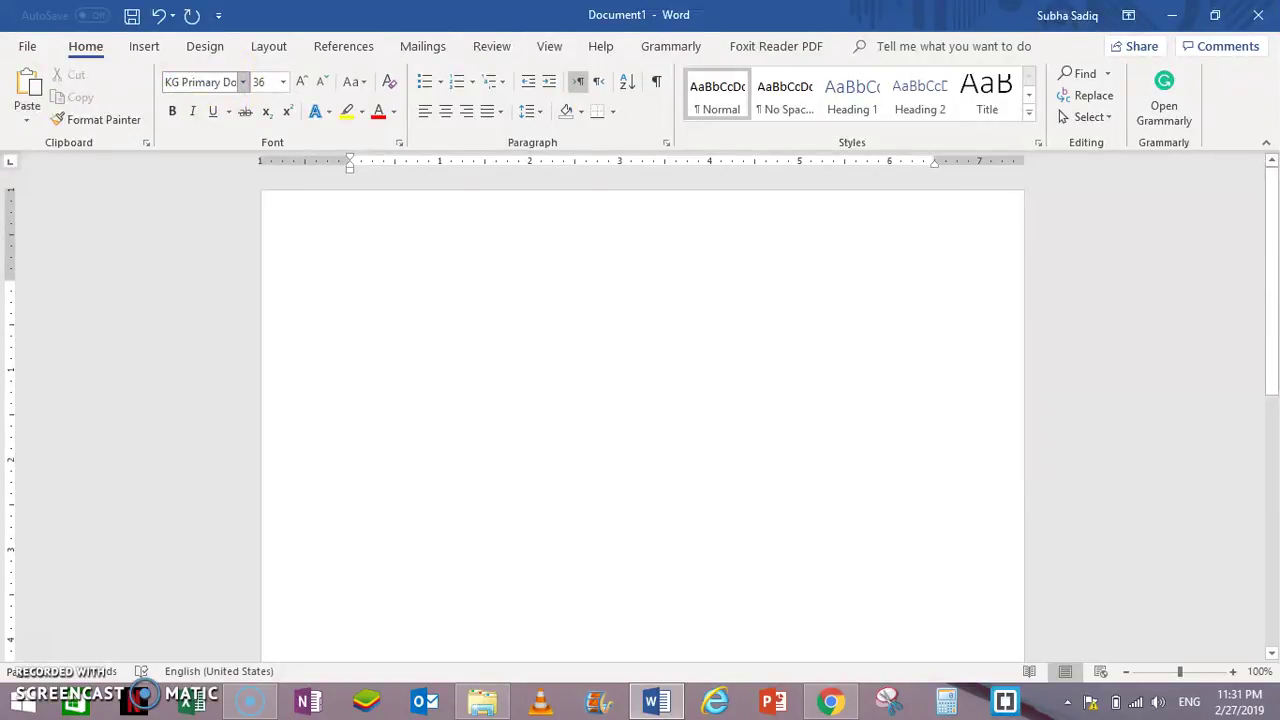
type("ABCDEF")
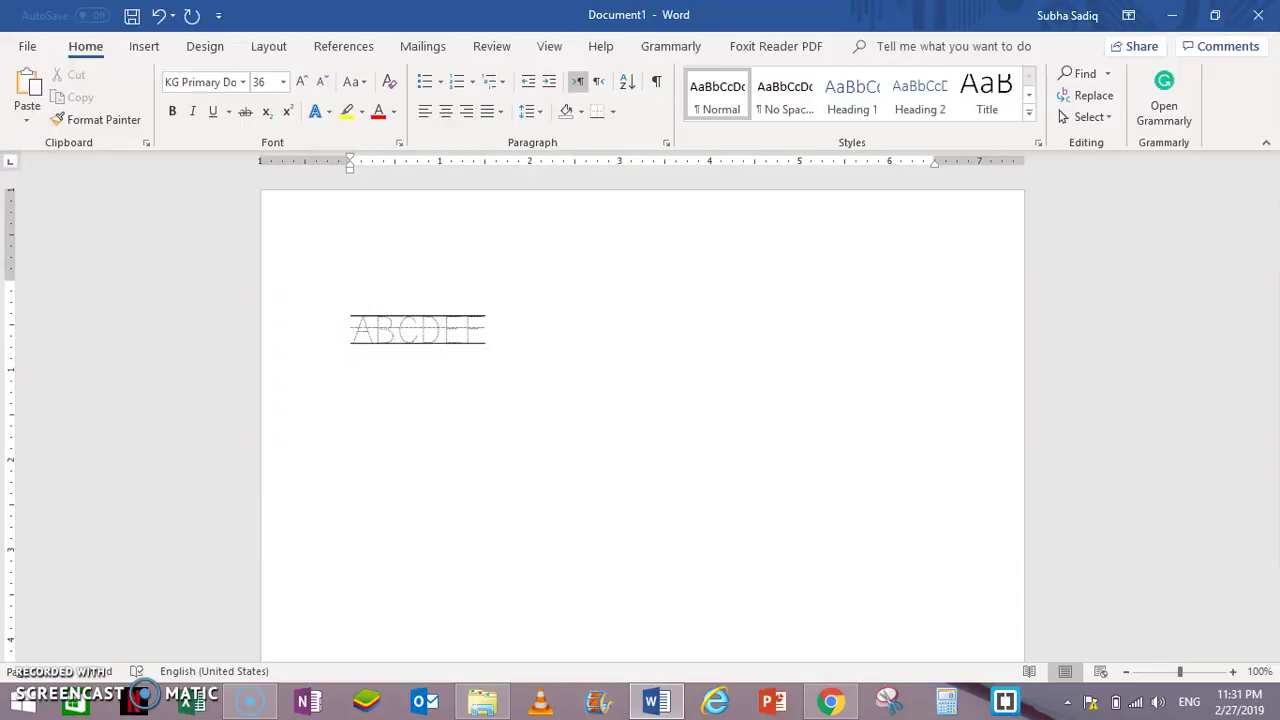
key("BackSpace")
key("BackSpace")
key("BackSpace")
key("BackSpace")
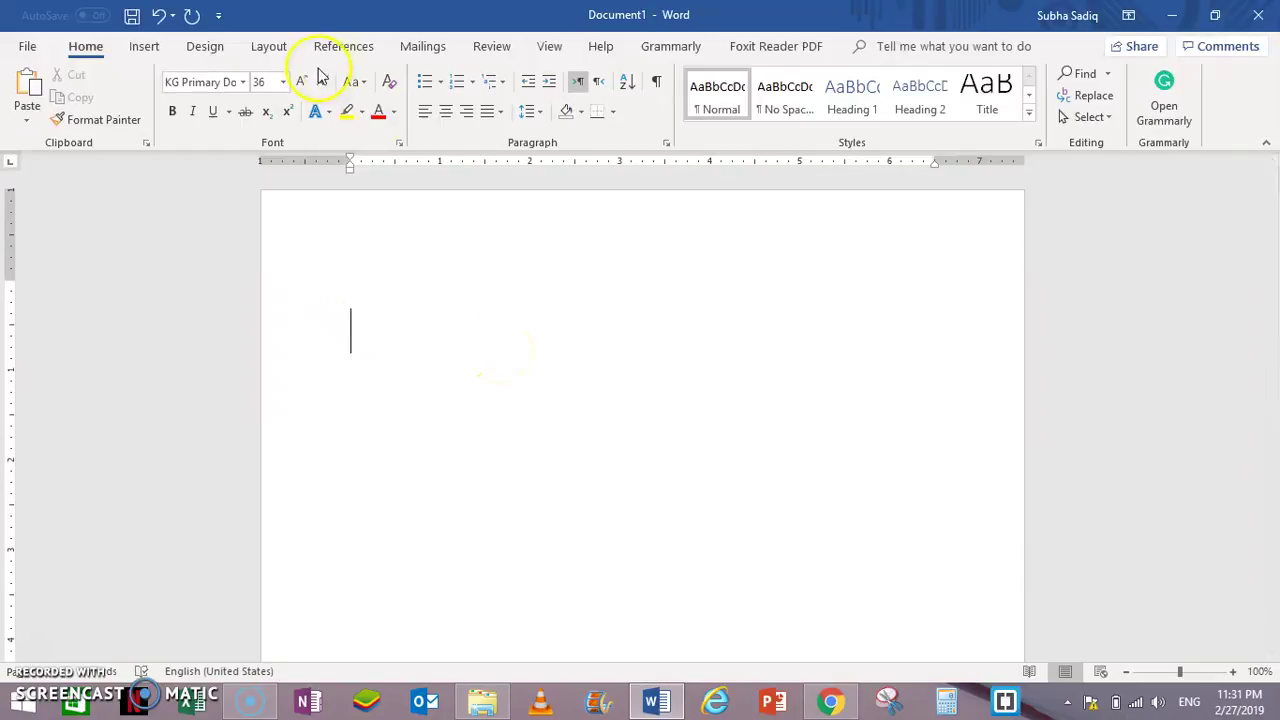
Type dotted letters A C in KG Primary Dots, enlarge them to 72 pt, then add D E F G.
left_click(244, 85)
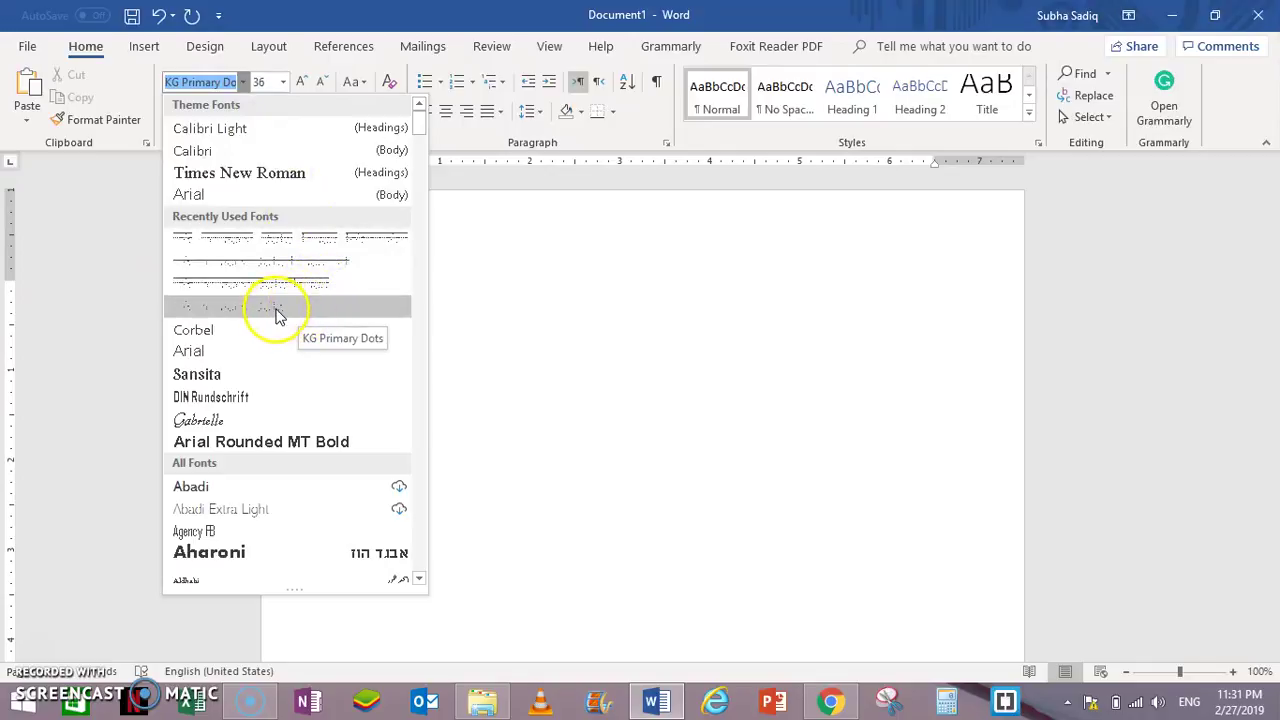
left_click(278, 314)
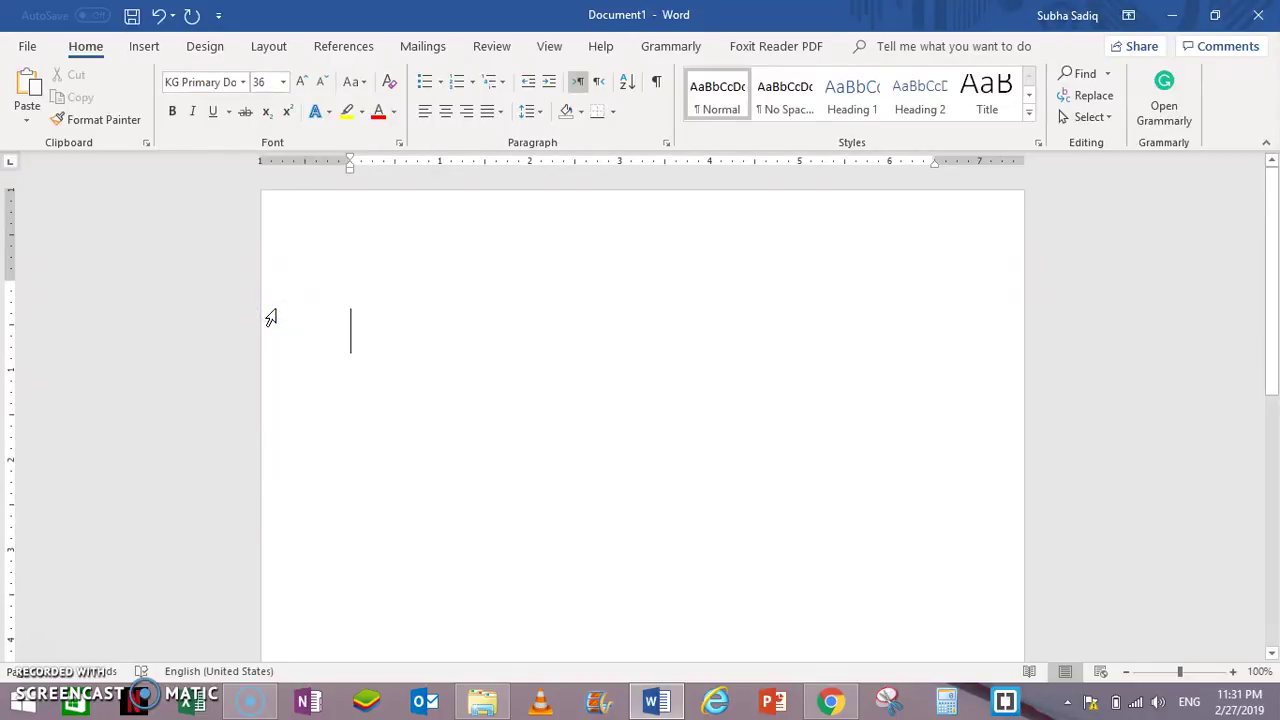
type("A")
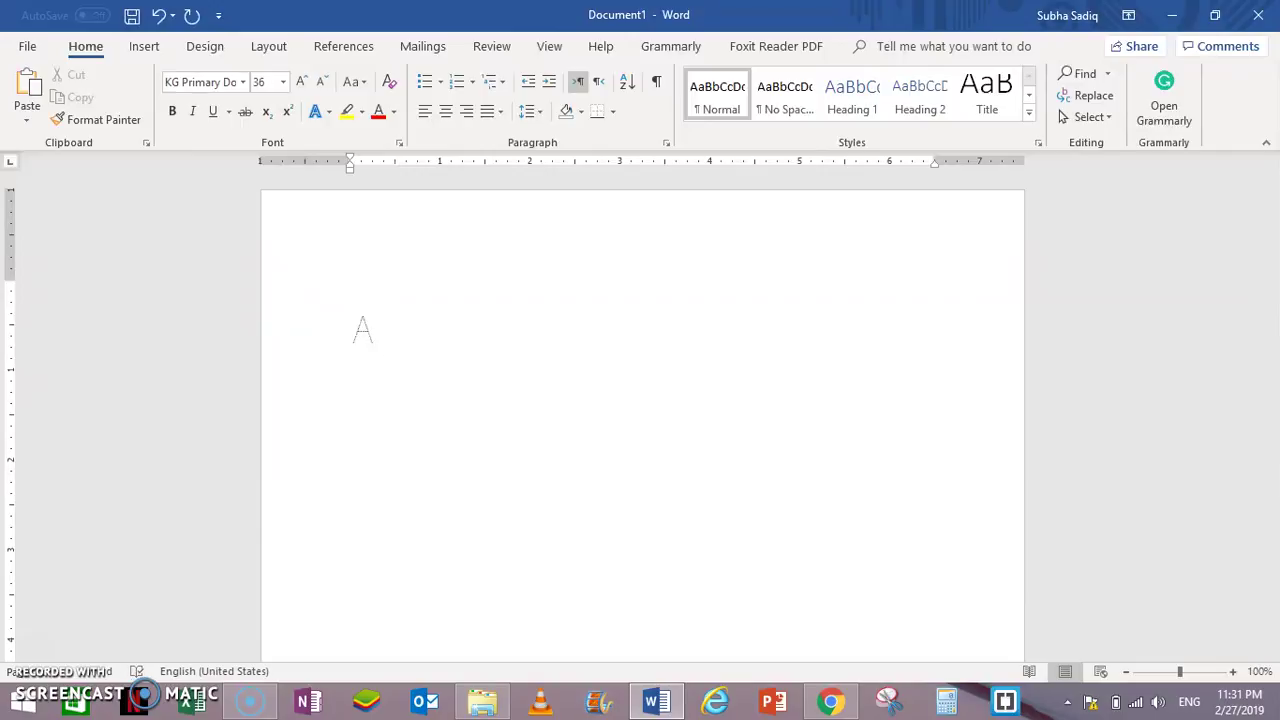
type(" C")
left_click_drag(352, 322, 410, 335)
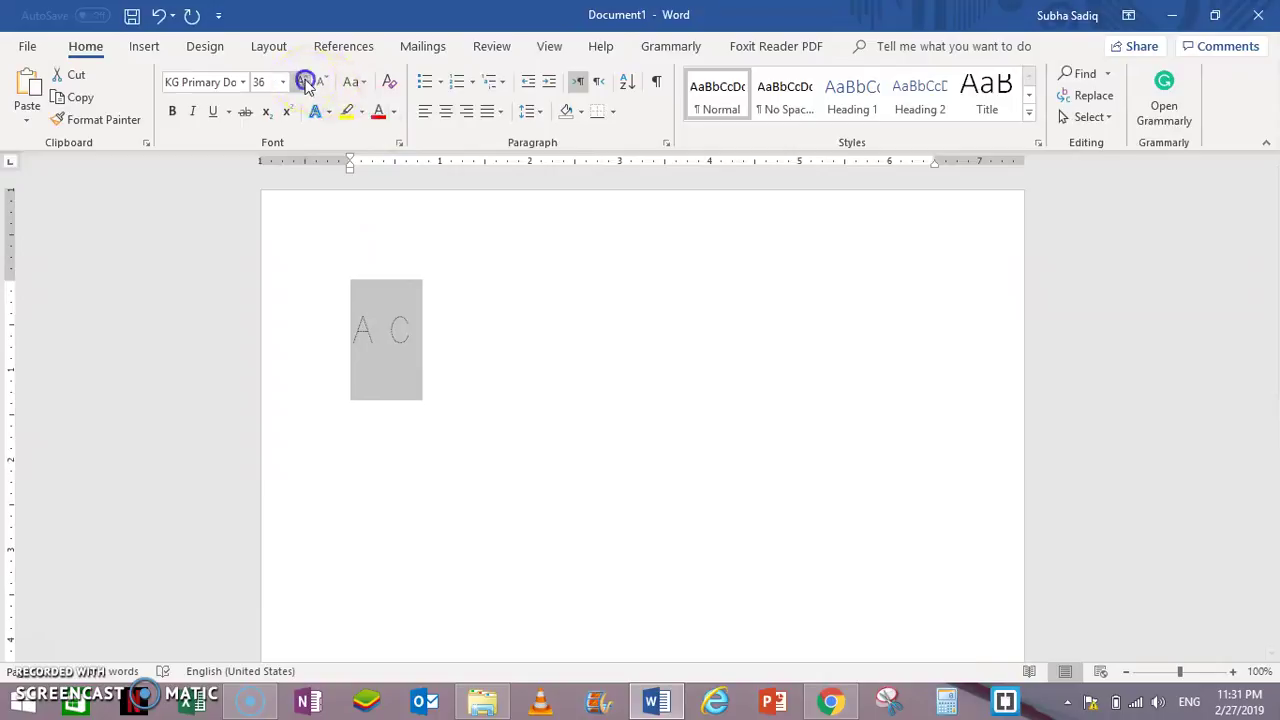
double_click(302, 82)
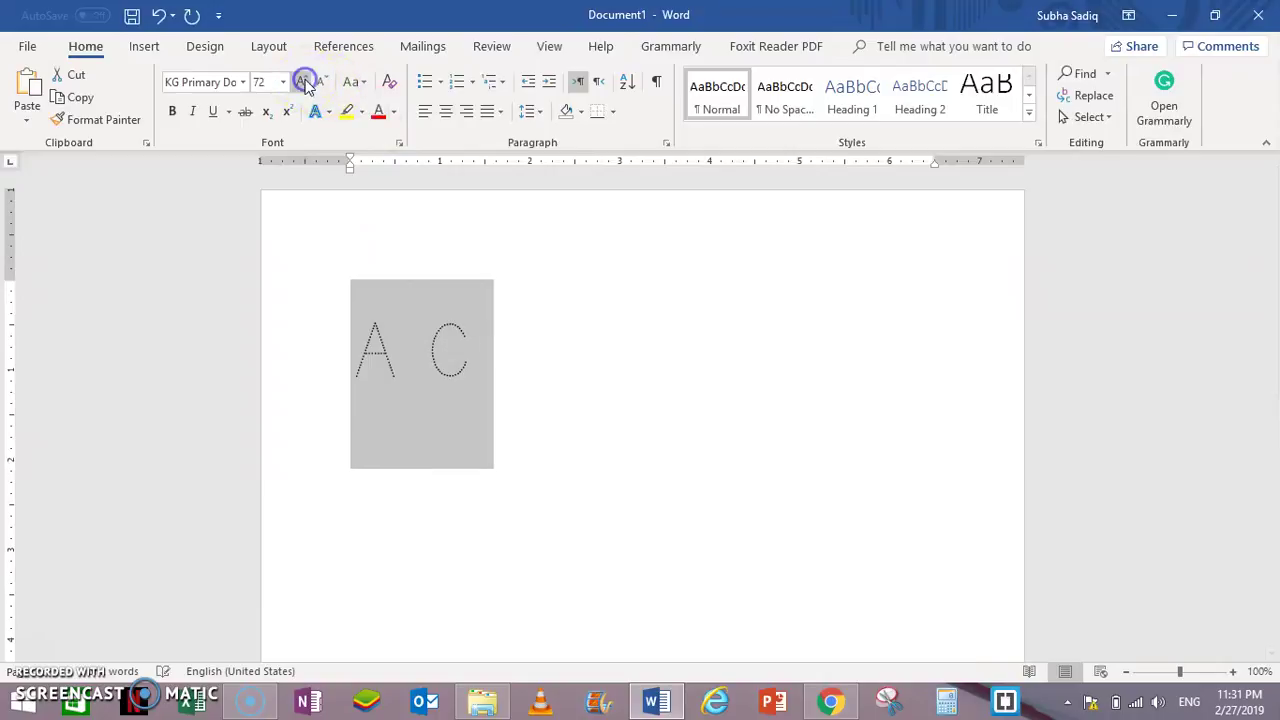
left_click(580, 362)
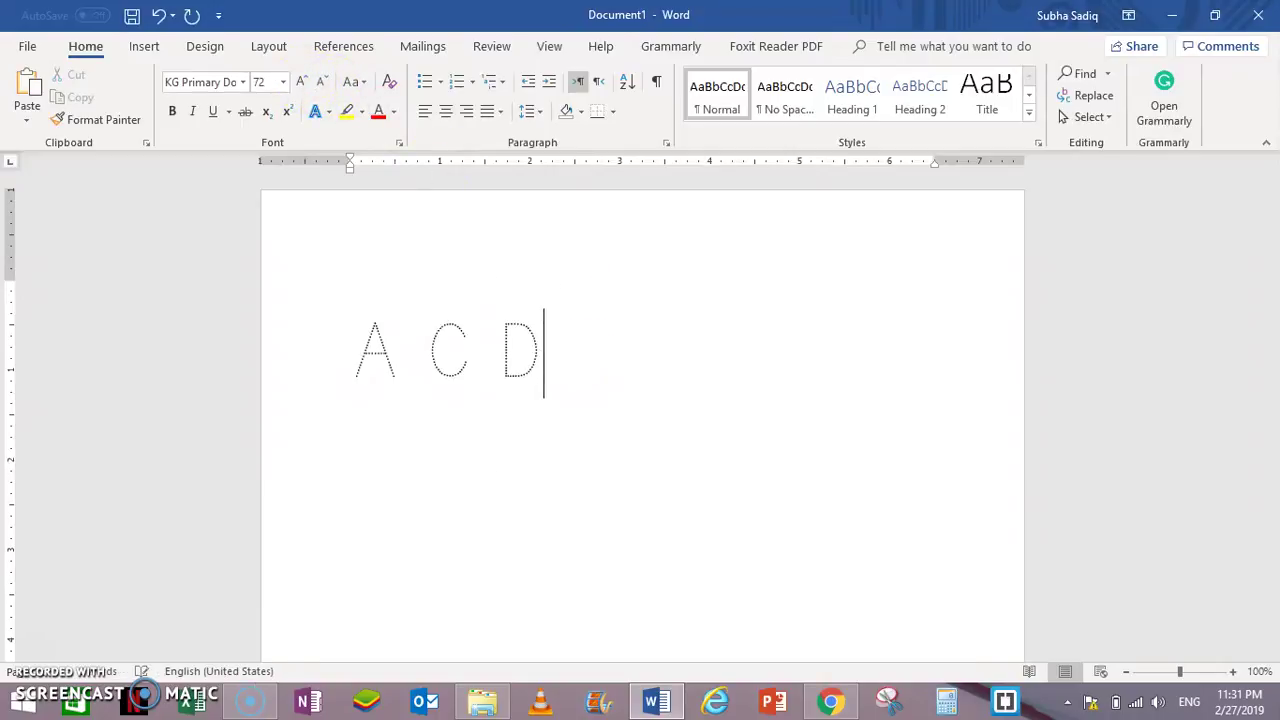
type("D E F")
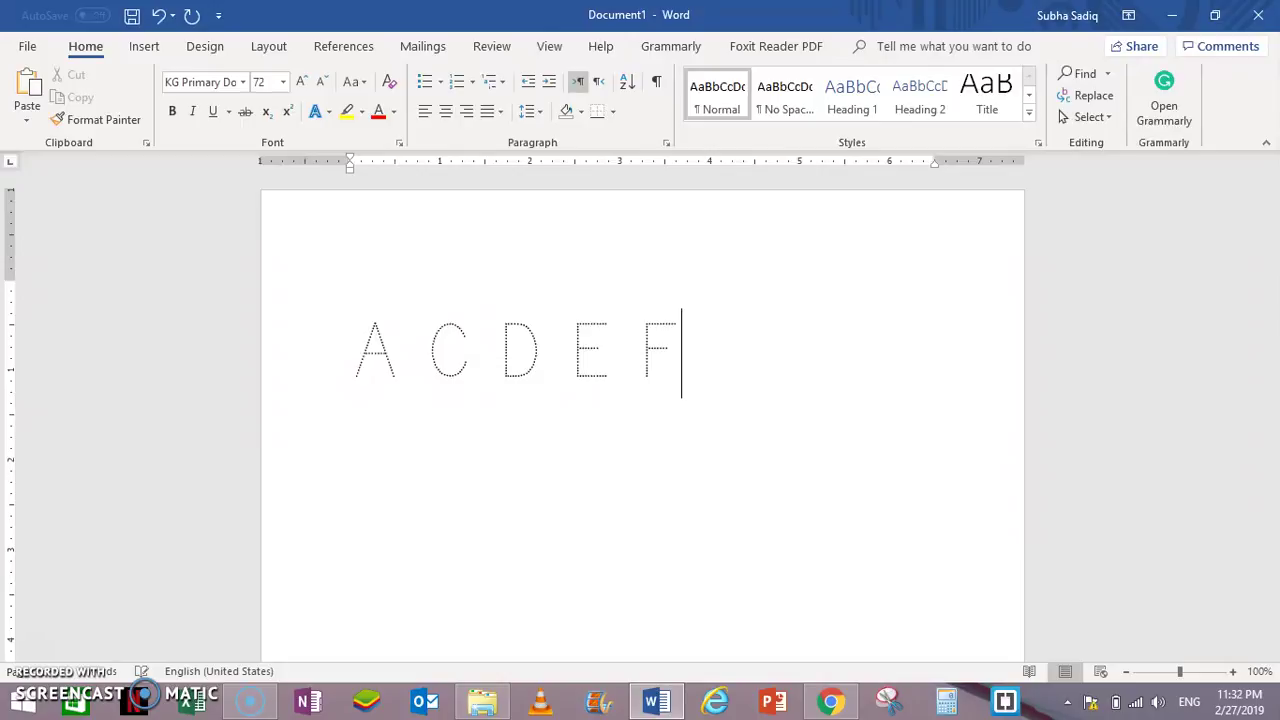
type(" G H I")
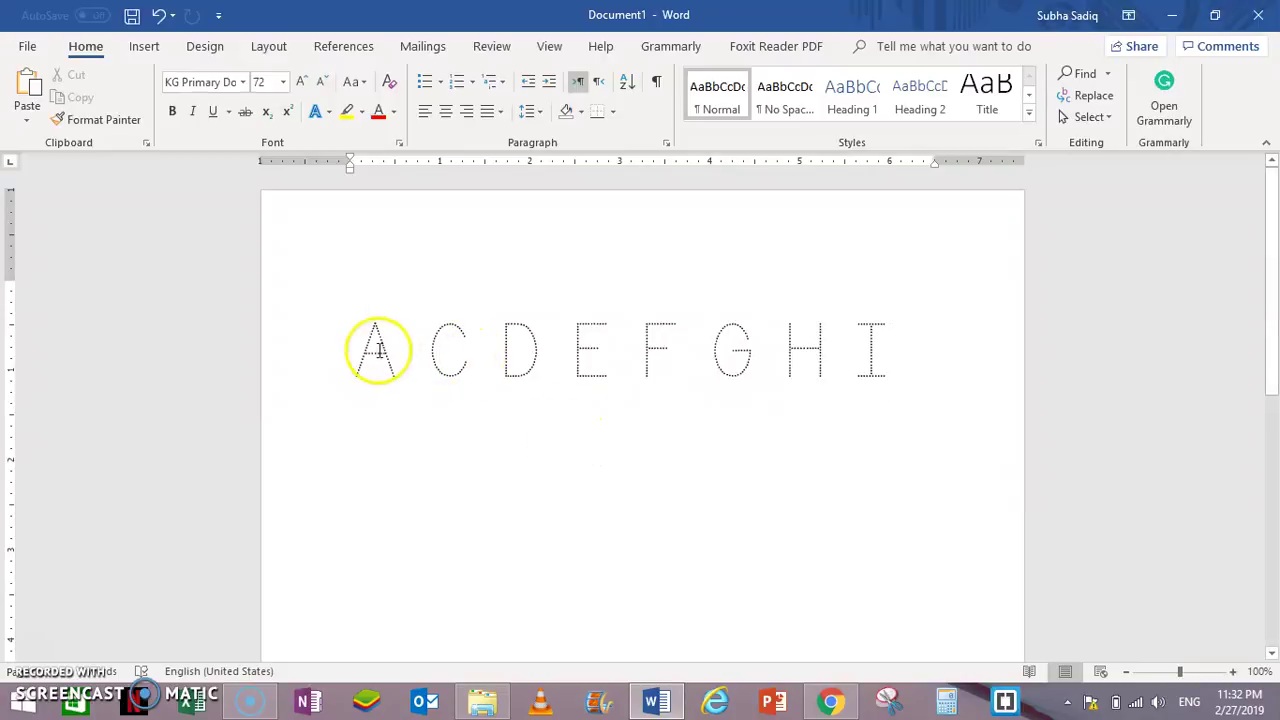
Switch the whole letter row to the KG Primary Dots Lined font.
left_click_drag(371, 349, 900, 338)
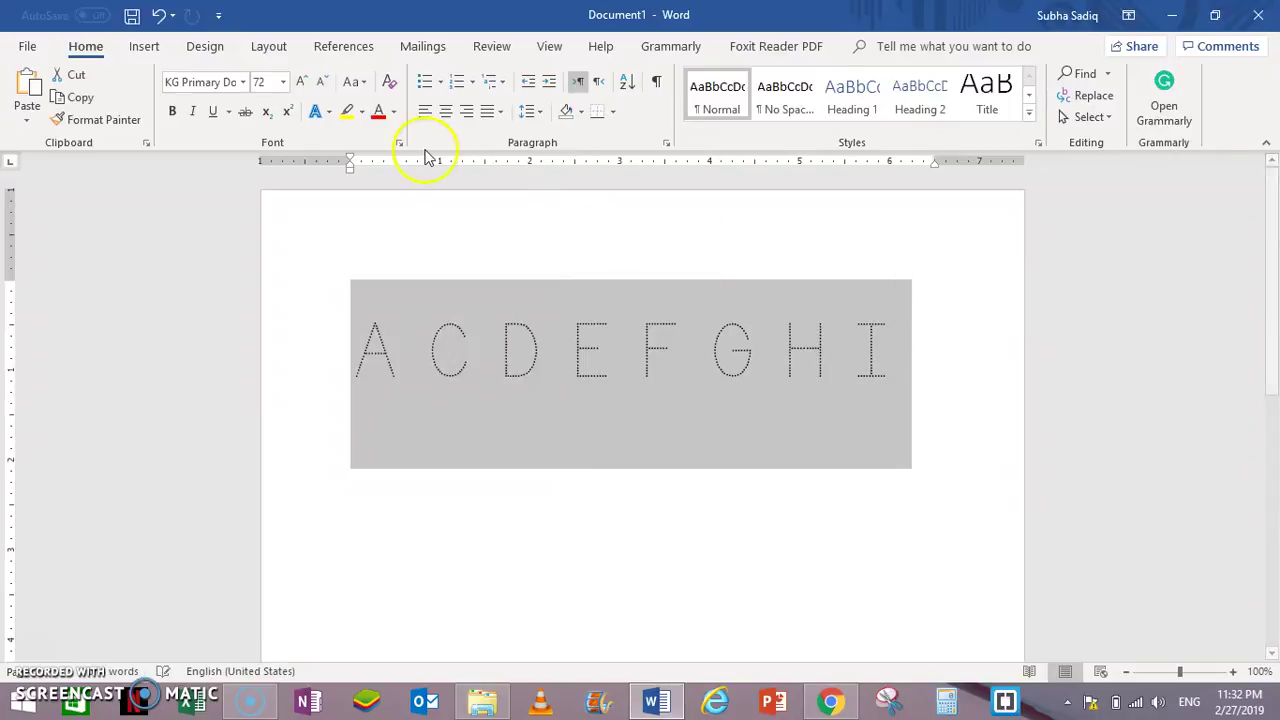
left_click(245, 82)
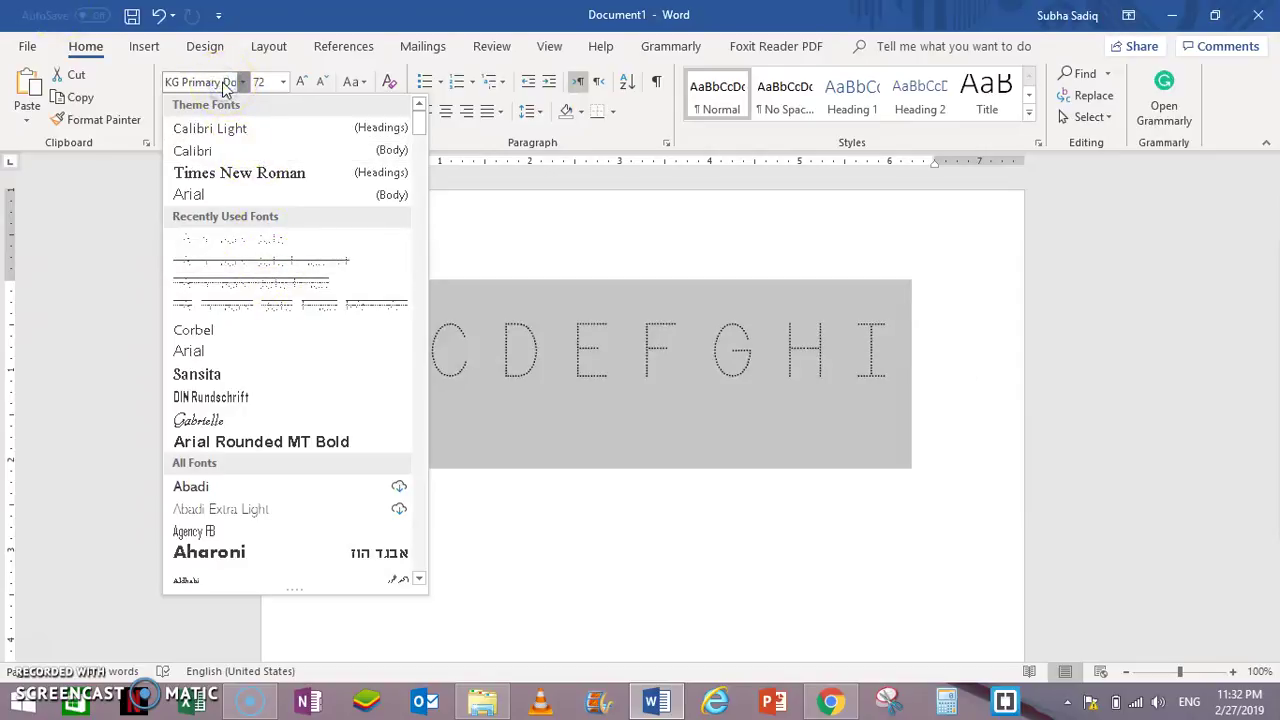
key("Down")
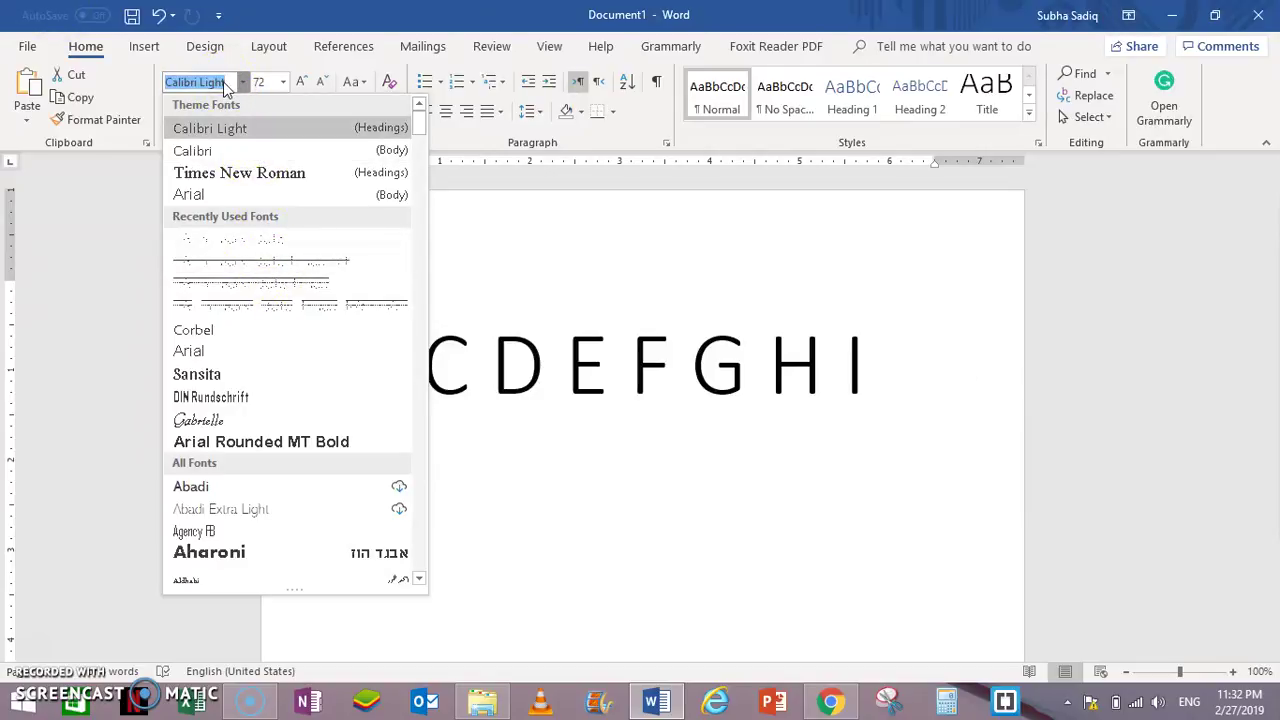
key("Down")
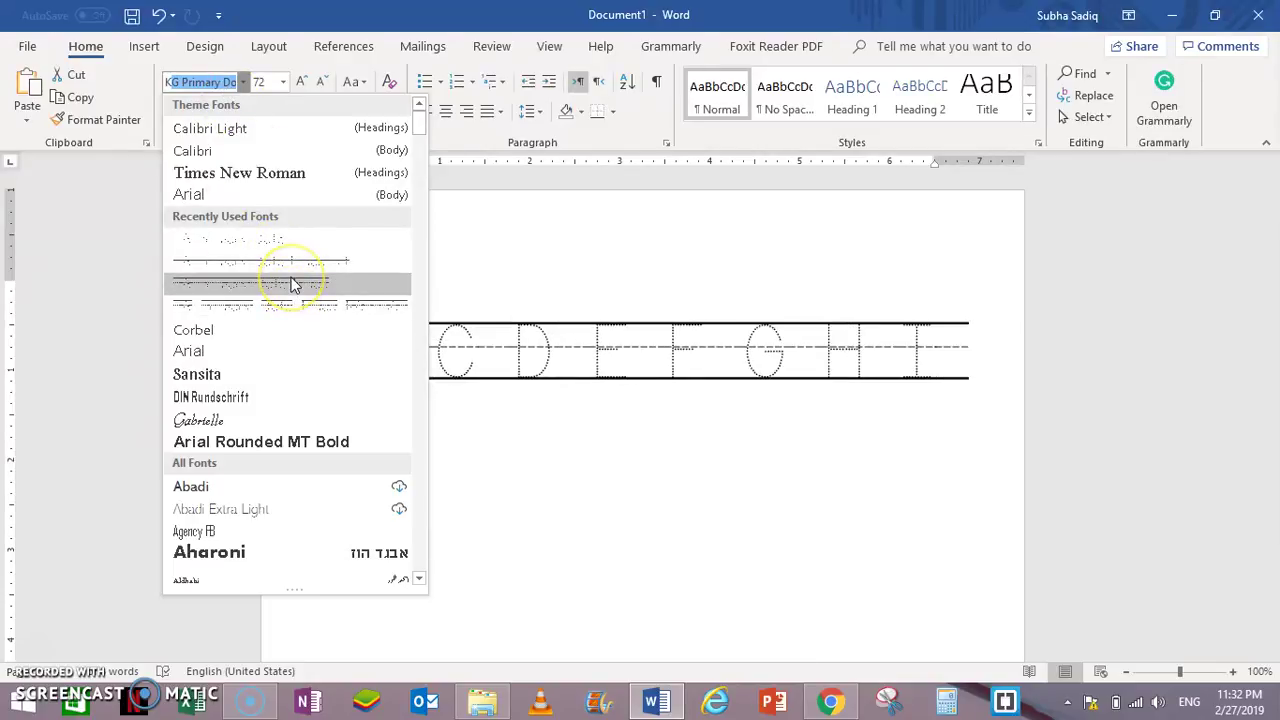
left_click(226, 82)
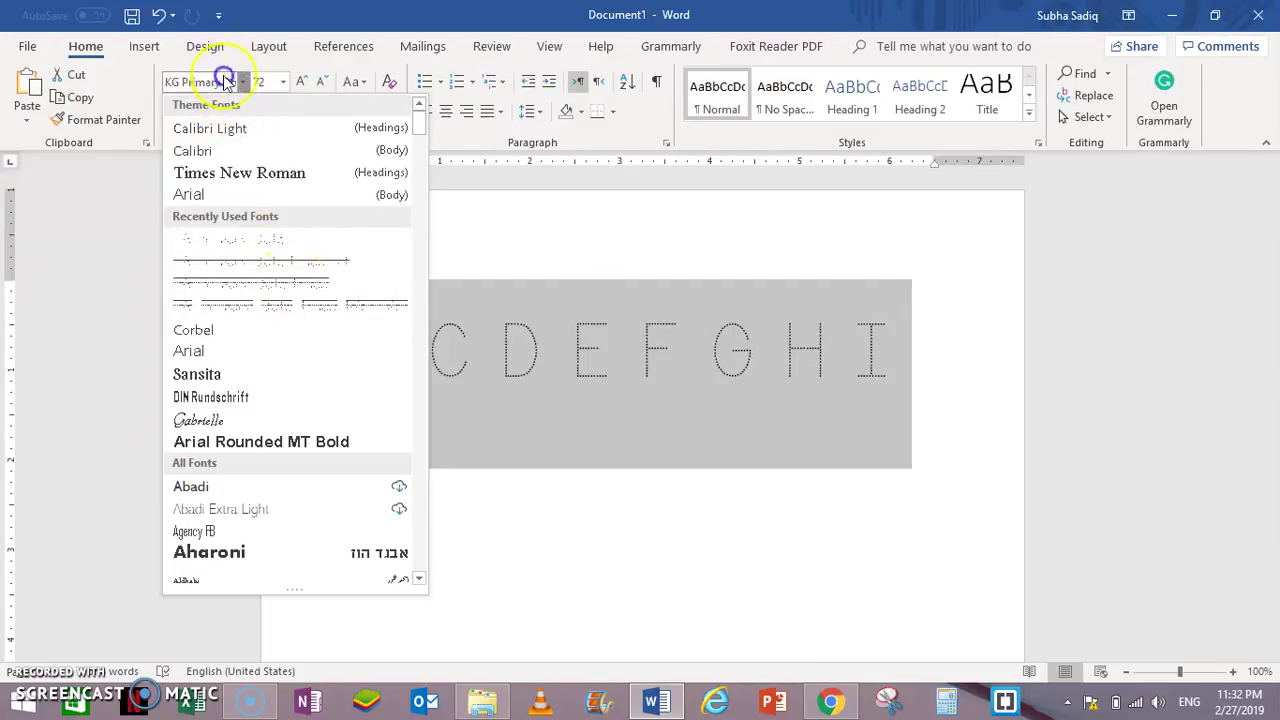
key("End")
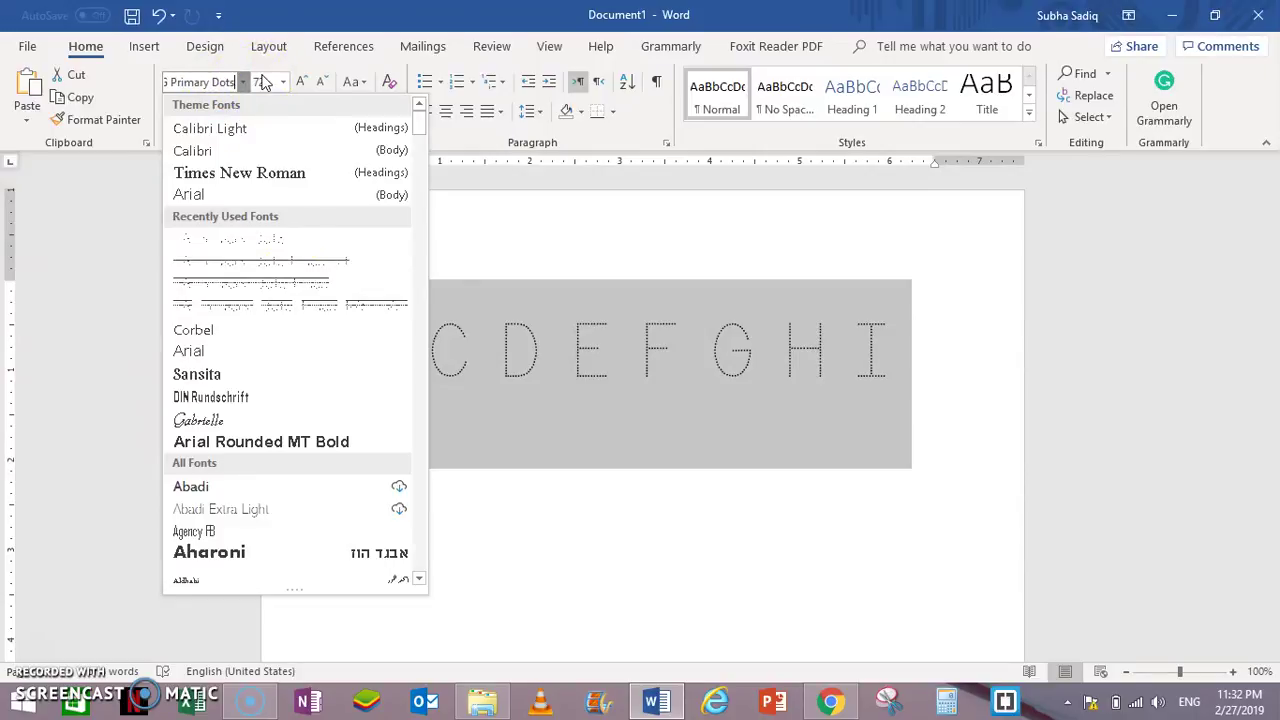
type("Lined")
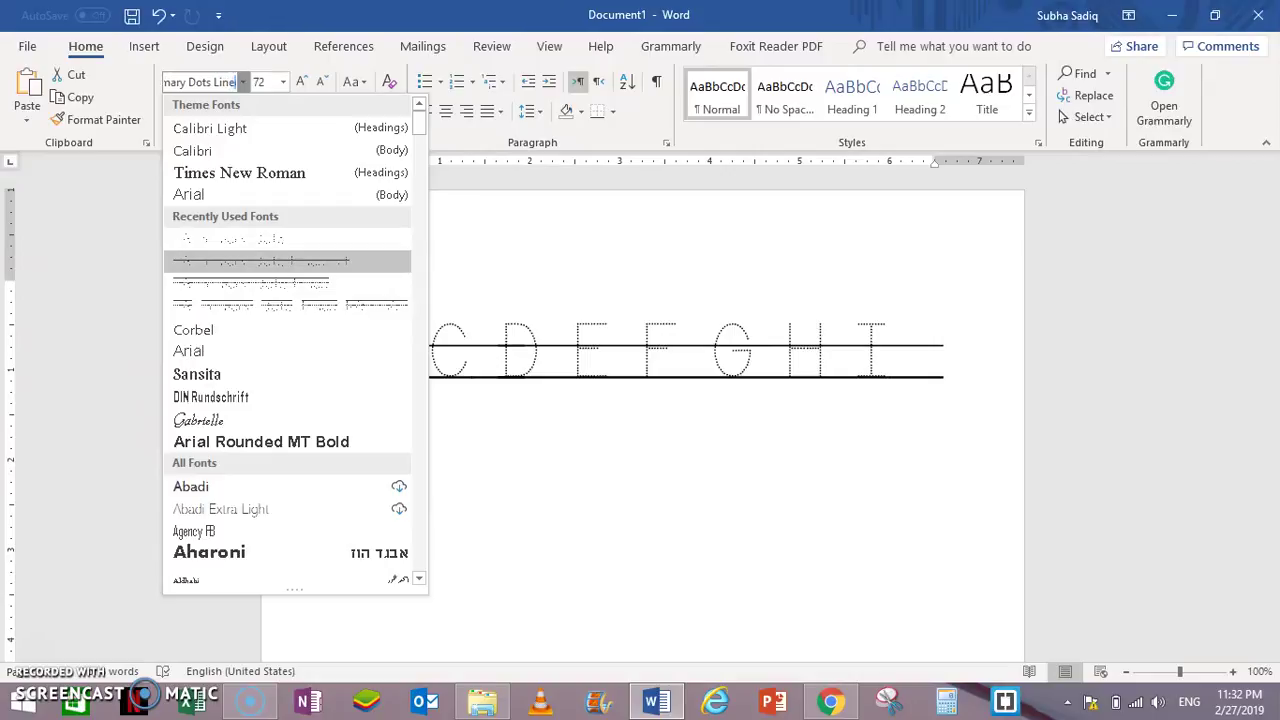
key("Return")
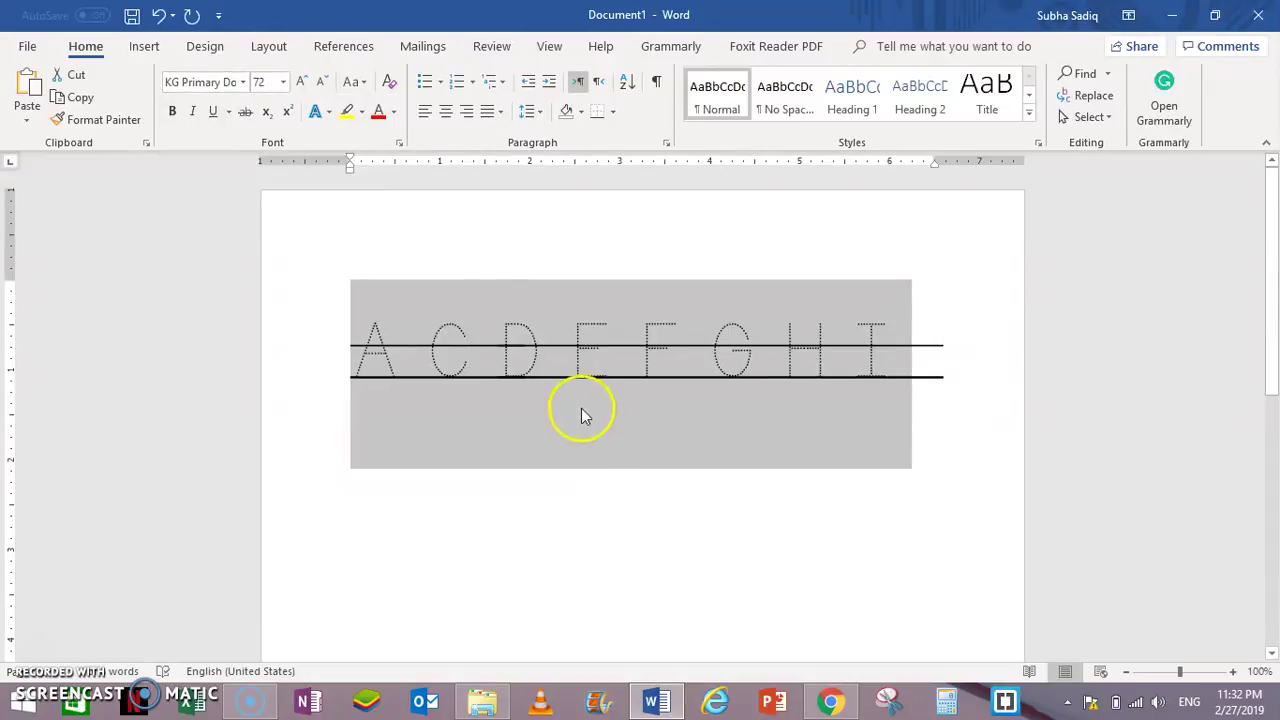
Reselect the entire letter row and delete it.
left_click(603, 514)
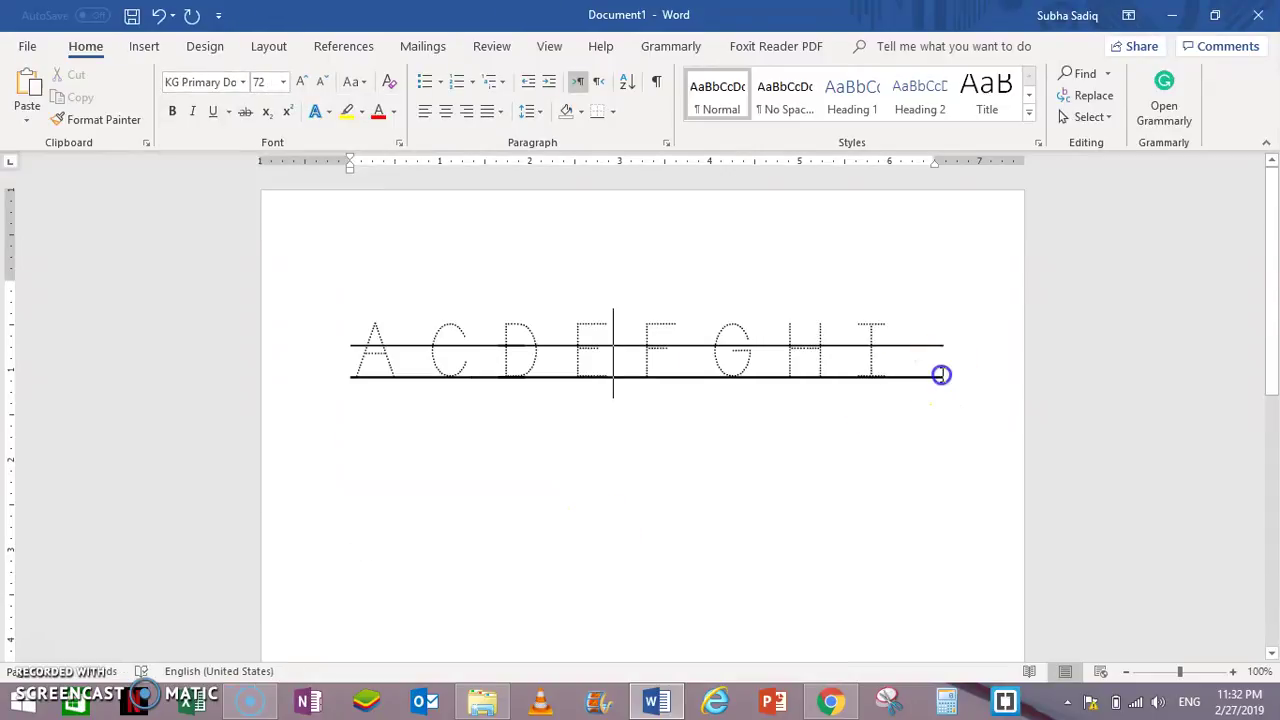
left_click(940, 377)
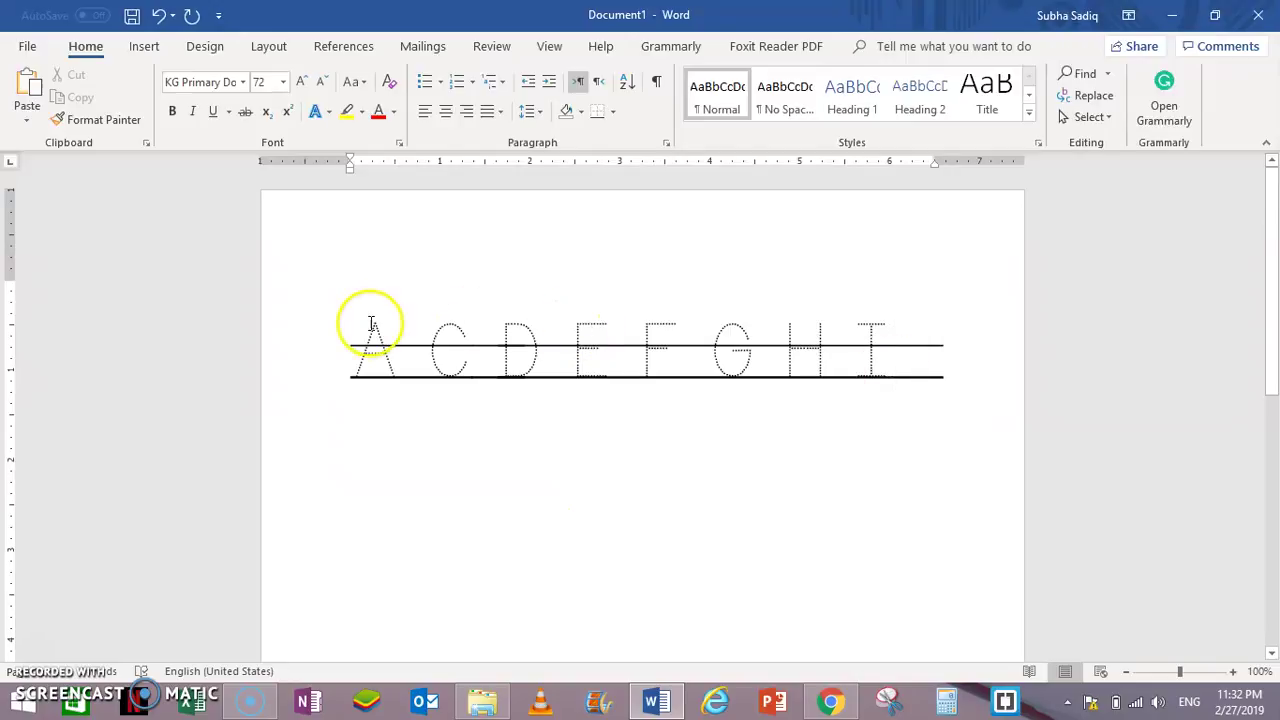
left_click_drag(366, 323, 946, 344)
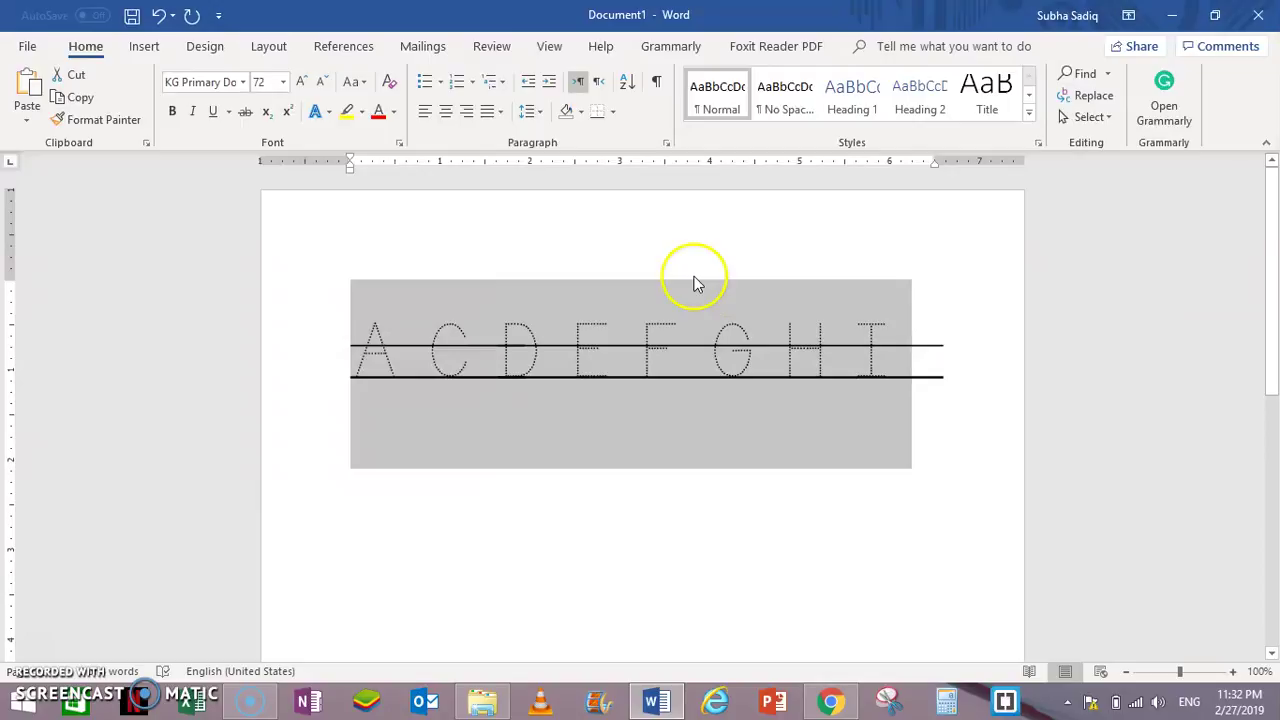
key("Delete")
Pick a recently used KG Primary dotted font and check its full name.
left_click(242, 82)
left_click(303, 308)
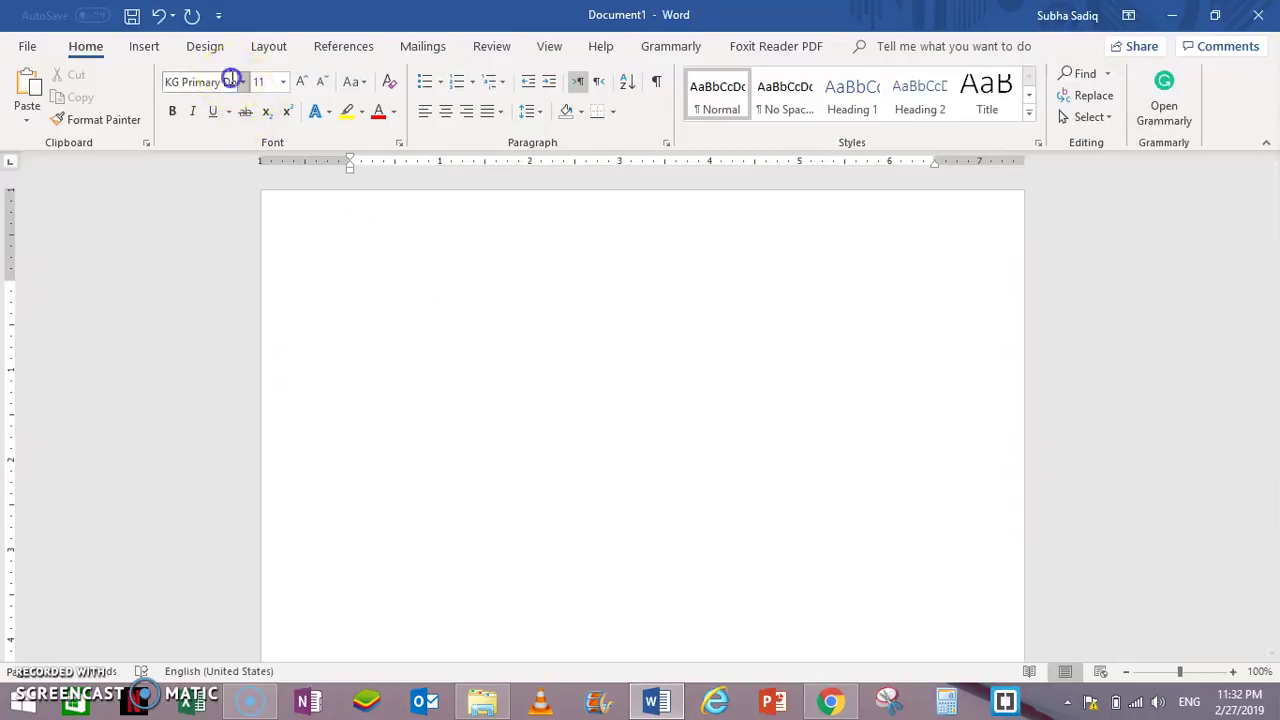
left_click(228, 81)
key("End")
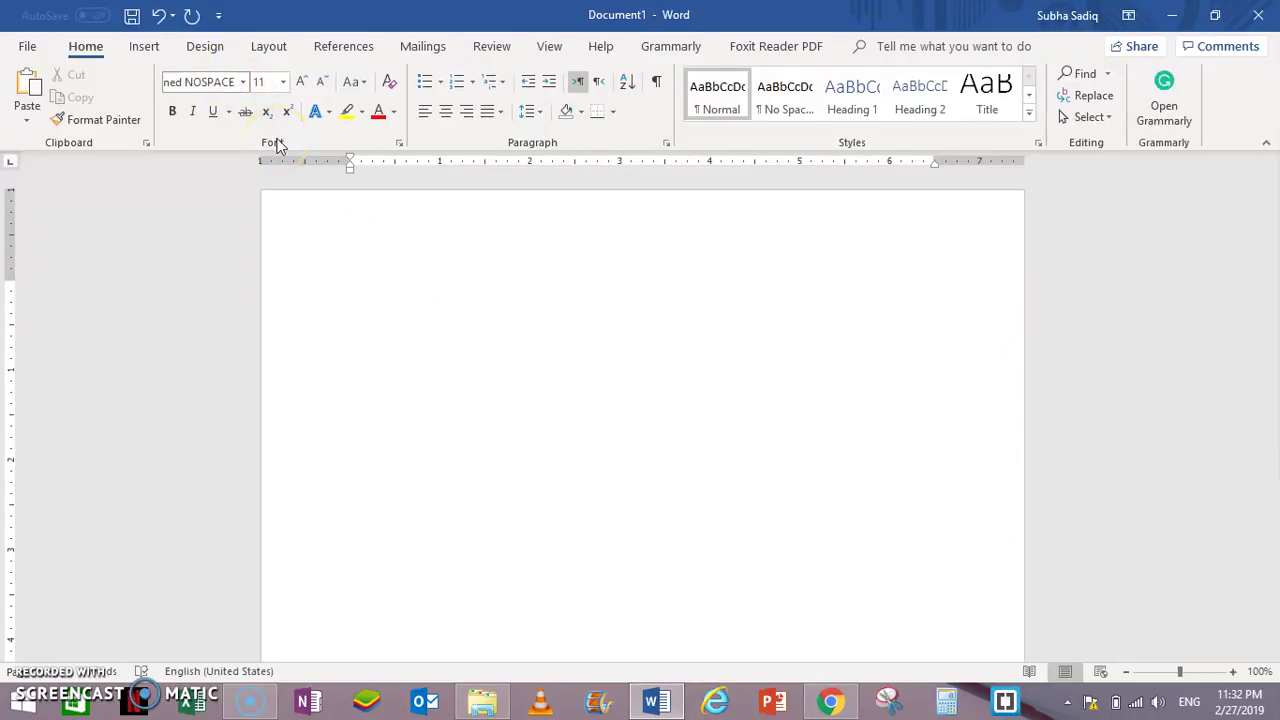
left_click(320, 260)
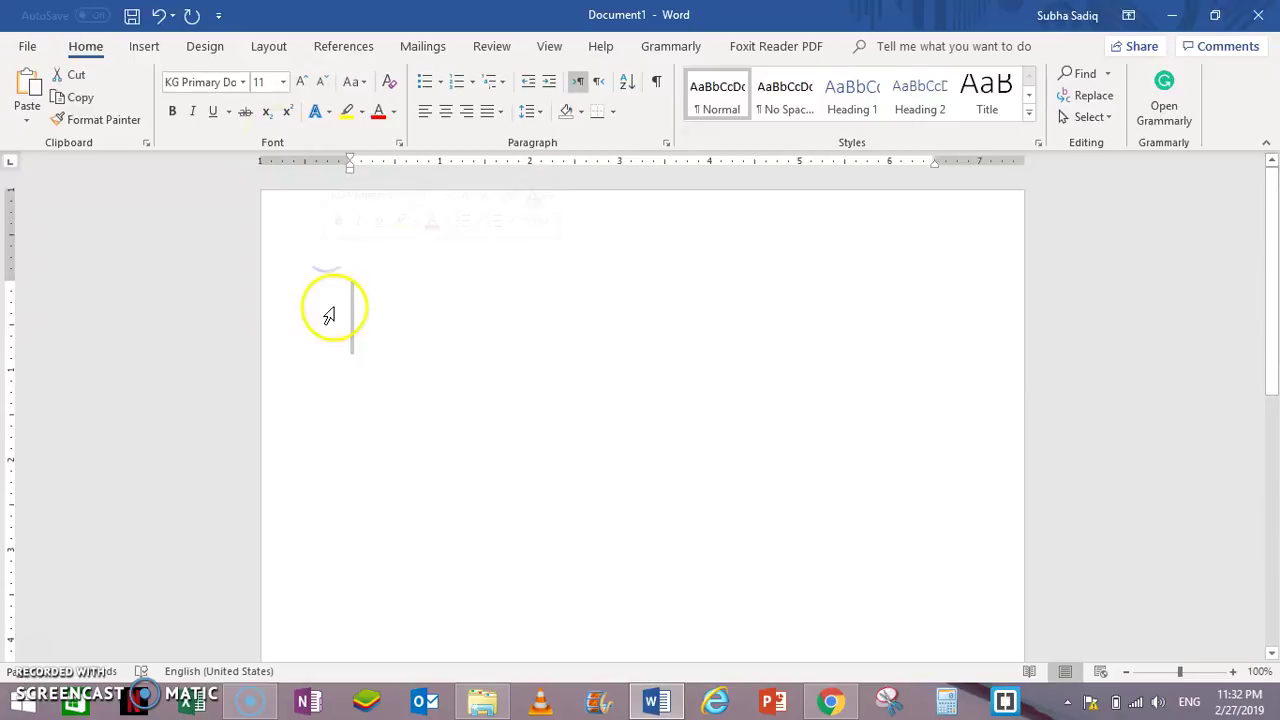
key("BackSpace")
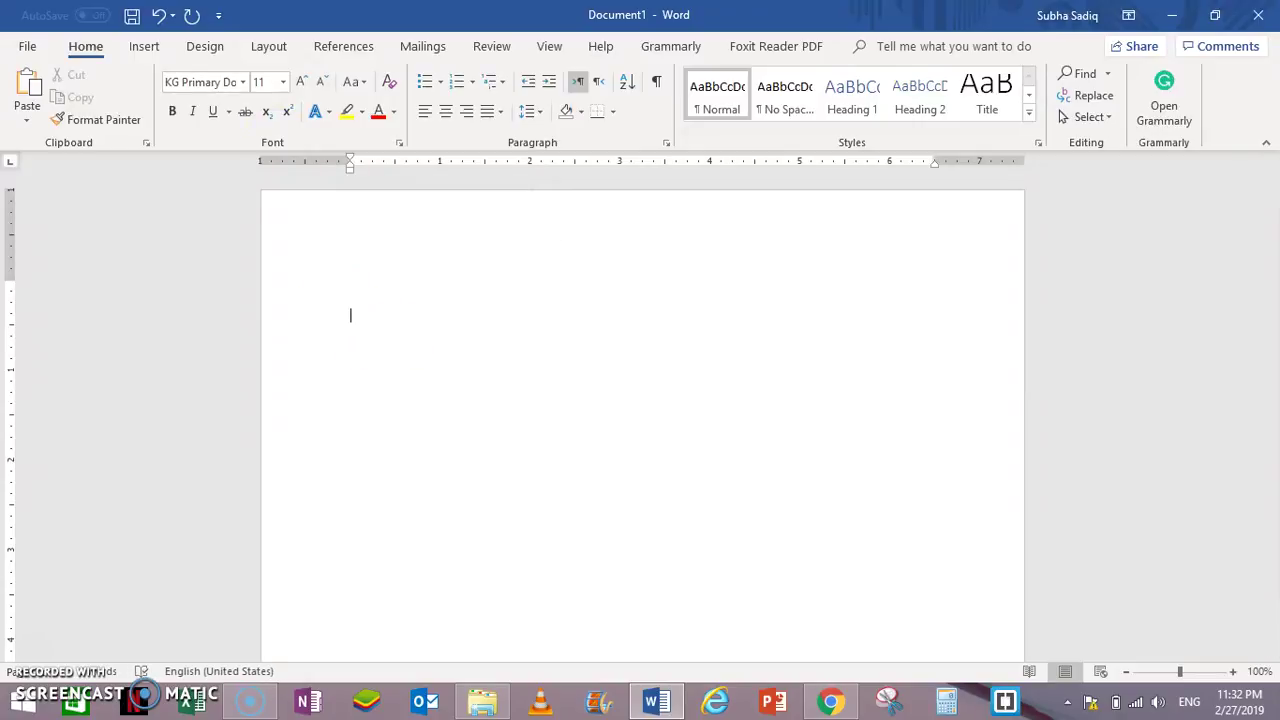
Raise the font size to 80 pt and type trial tracing letters A B C D E E.
left_click(303, 81)
left_click(304, 81)
left_click(304, 81)
left_click(304, 81)
type("A ")
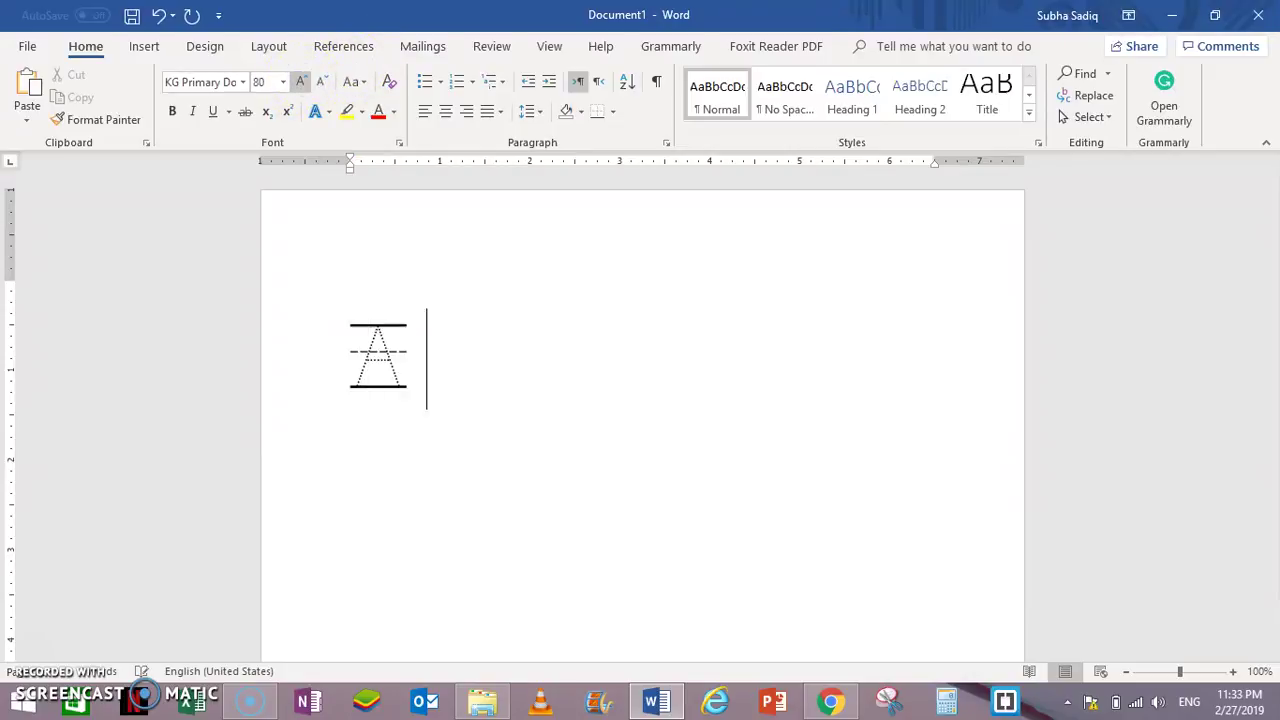
type("B C D")
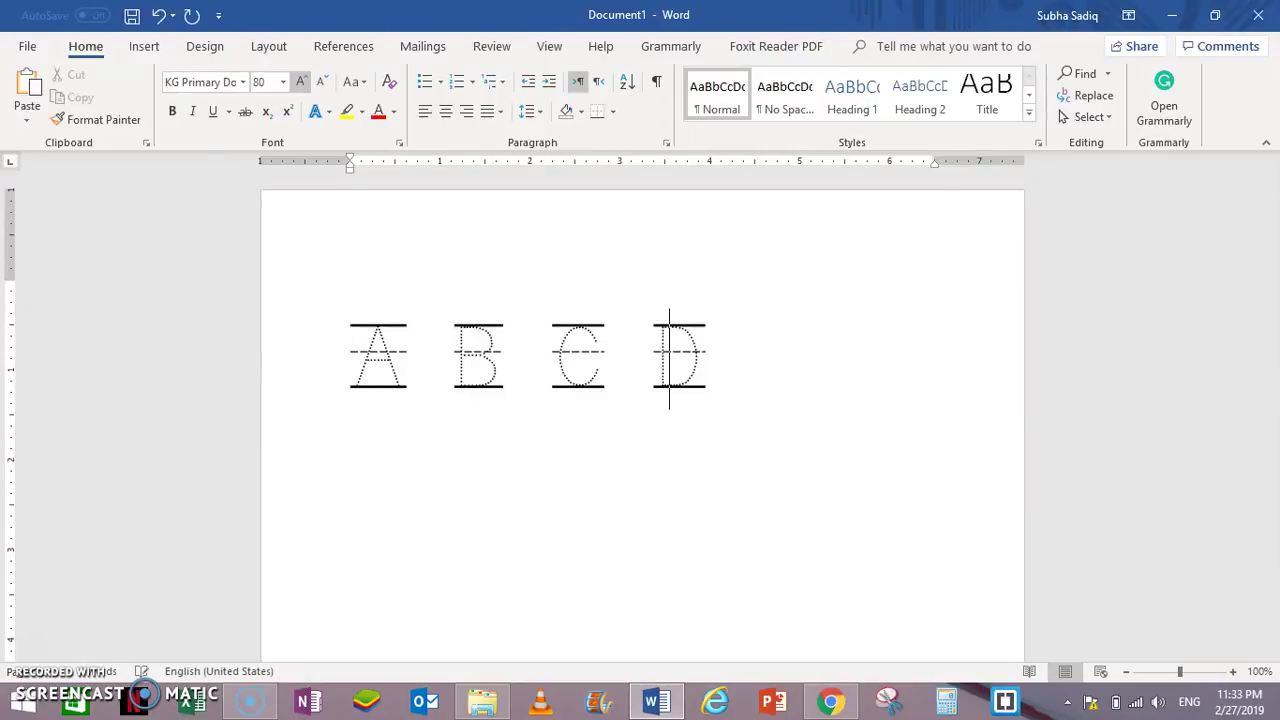
type(" E E")
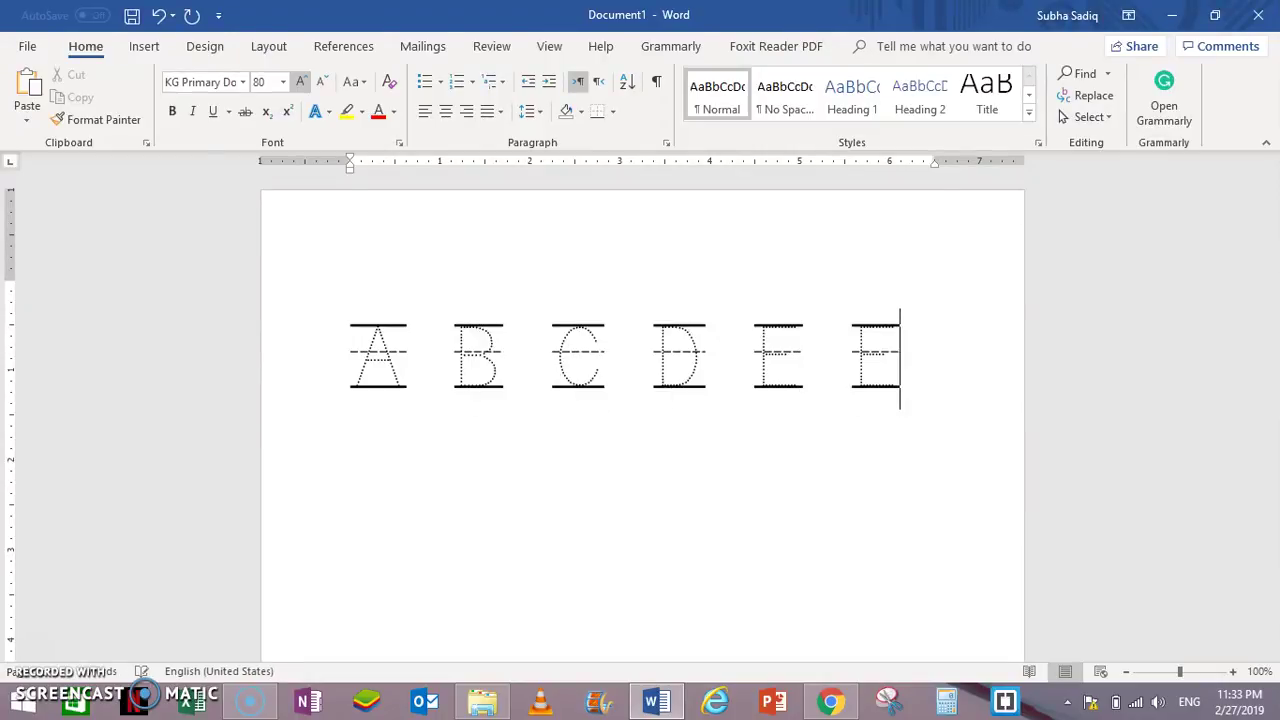
Erase the trial letters, leaving a single dotted tracing capital A.
key("BackSpace")
key("BackSpace")
key("BackSpace")
type("EF")
key("BackSpace")
type("F")
key("BackSpace")
key("BackSpace")
key("BackSpace")
key("BackSpace")
key("BackSpace")
key("BackSpace")
key("BackSpace")
key("BackSpace")
key("BackSpace")
key("BackSpace")
key("BackSpace")
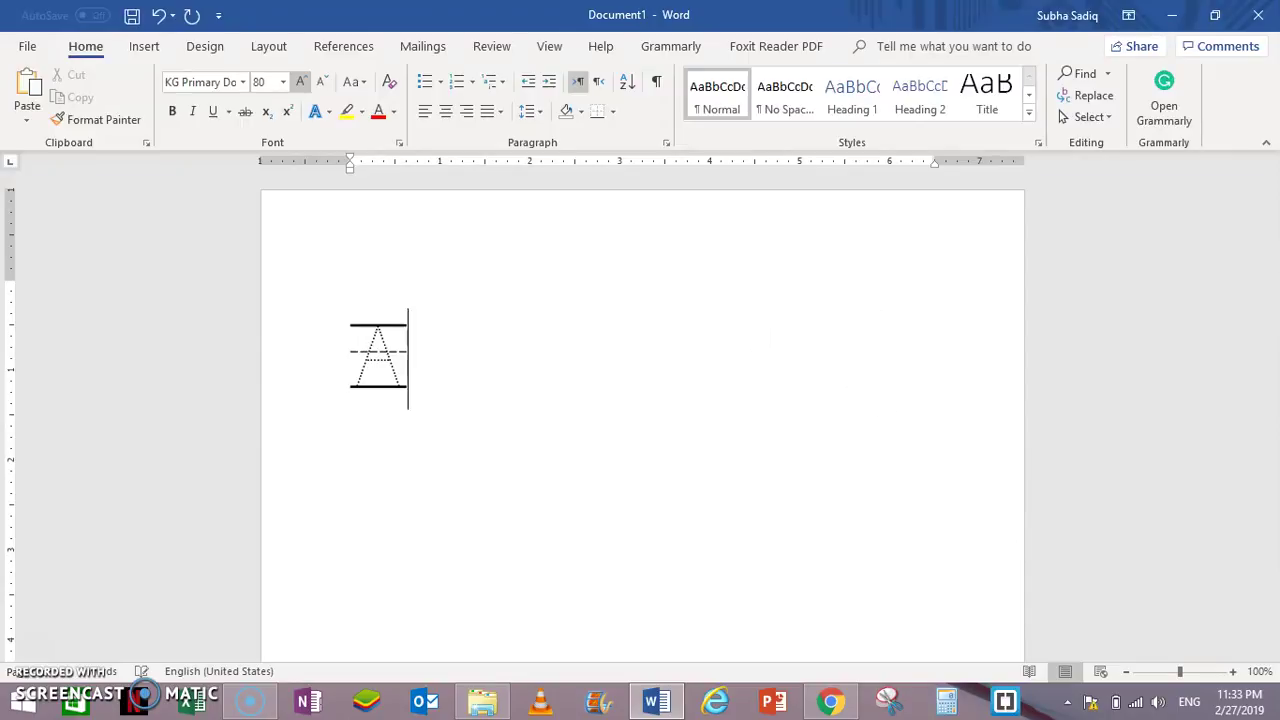
type("A")
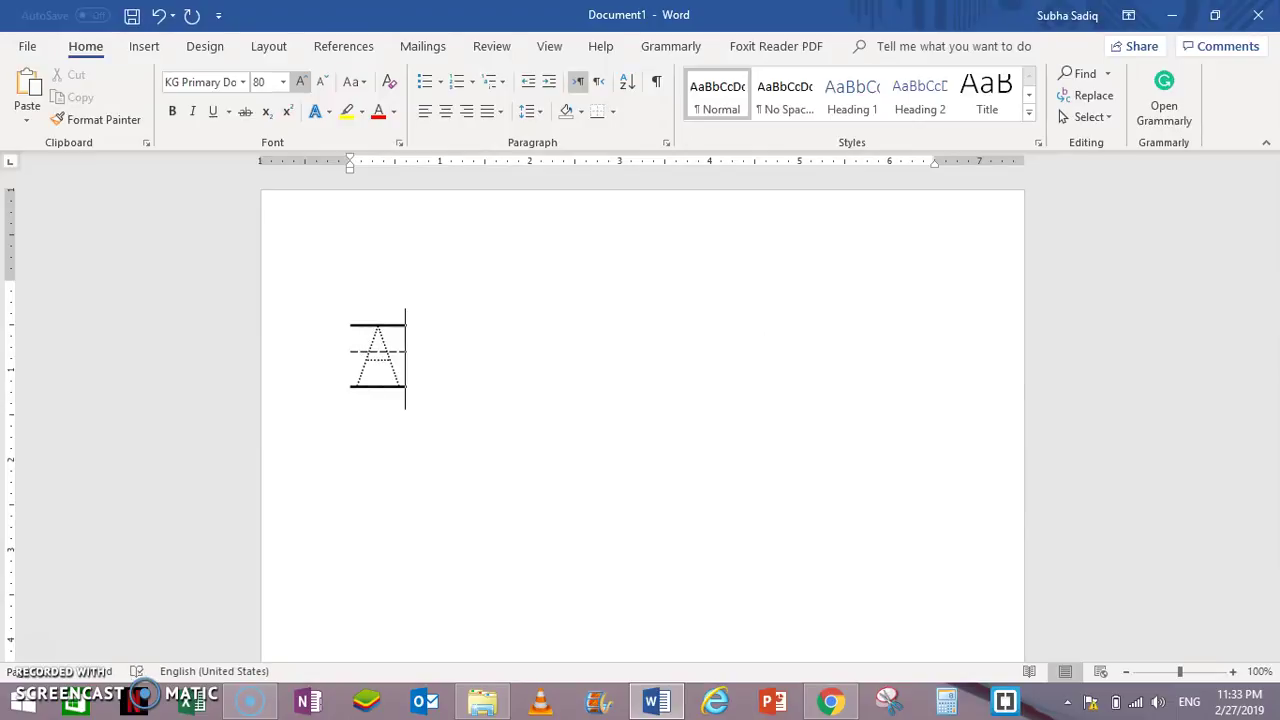
key("BackSpace")
key("BackSpace")
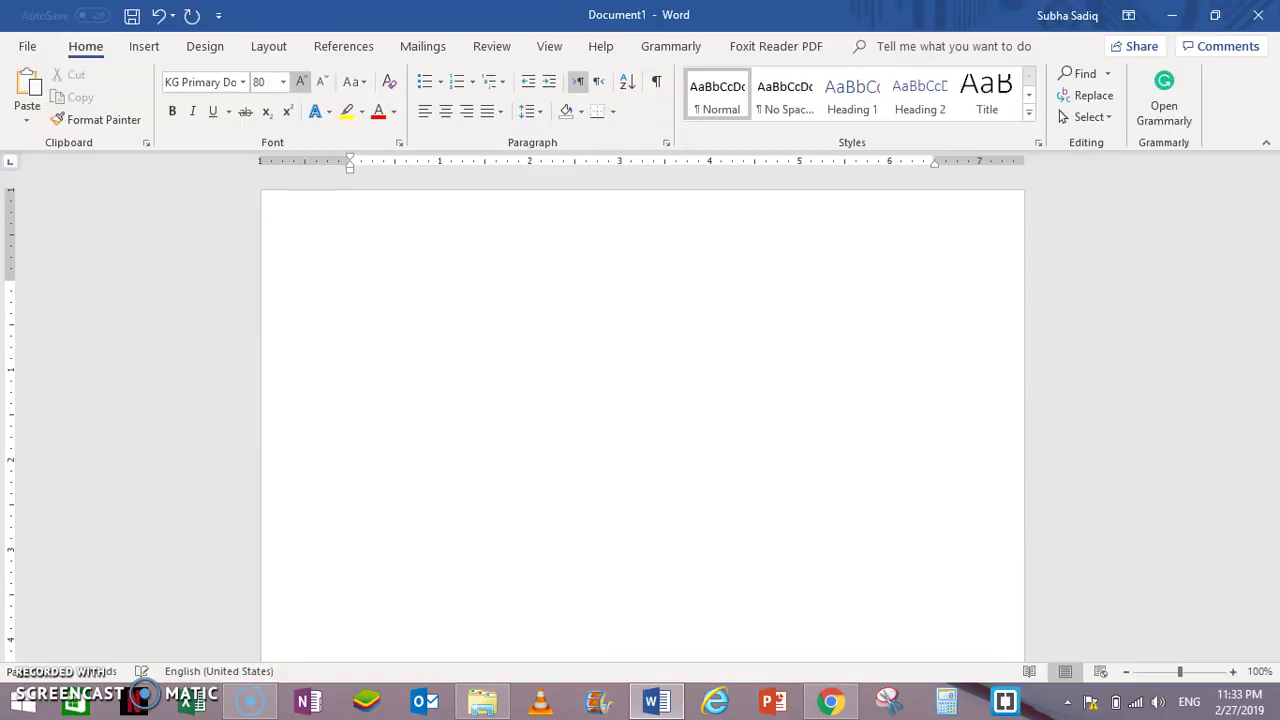
type("AAAAAAAAAA")
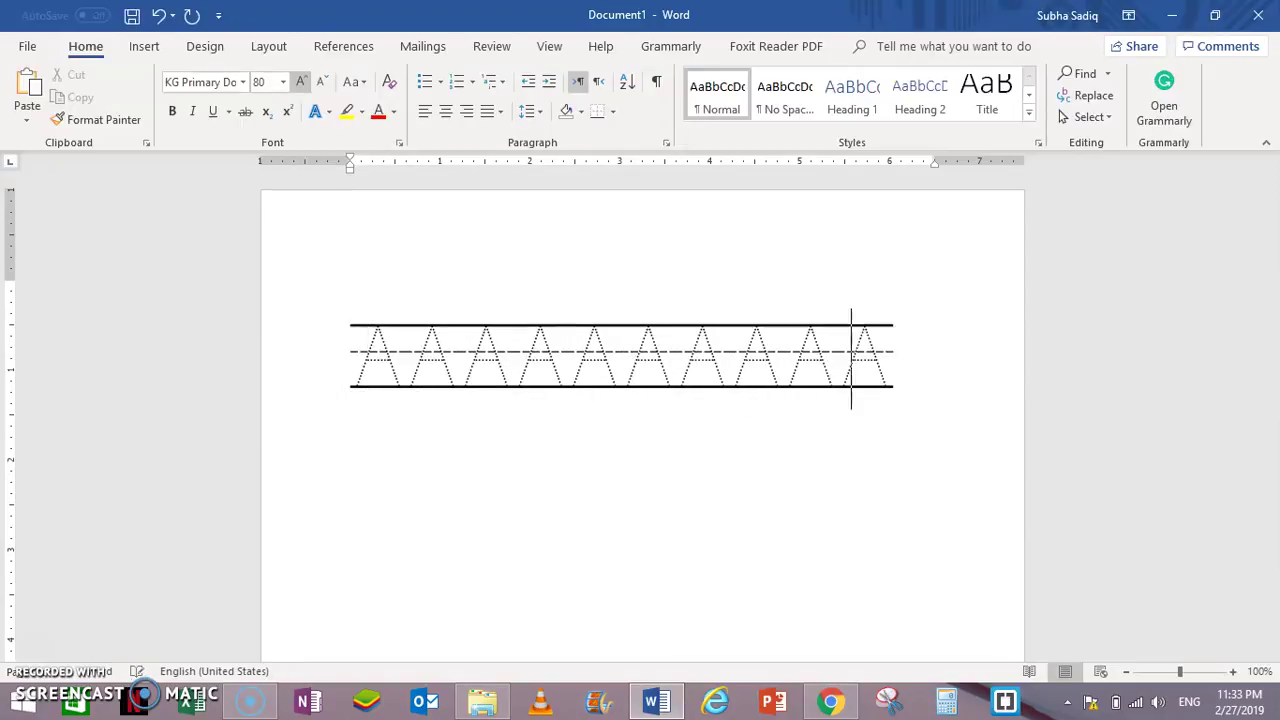
key("Return")
type("AAAA")
key("BackSpace")
key("BackSpace")
key("BackSpace")
key("BackSpace")
key("BackSpace")
key("BackSpace")
key("BackSpace")
key("BackSpace")
key("BackSpace")
key("BackSpace")
key("BackSpace")
key("BackSpace")
key("BackSpace")
key("BackSpace")
key("BackSpace")
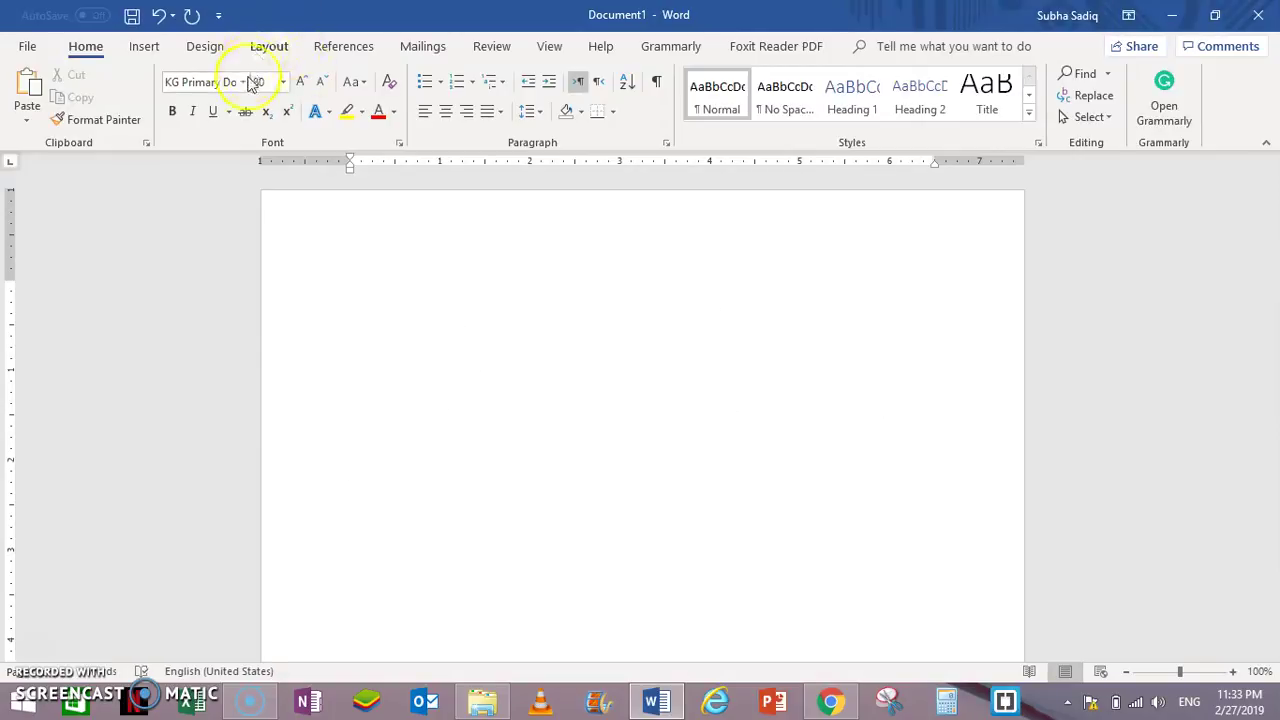
left_click(242, 82)
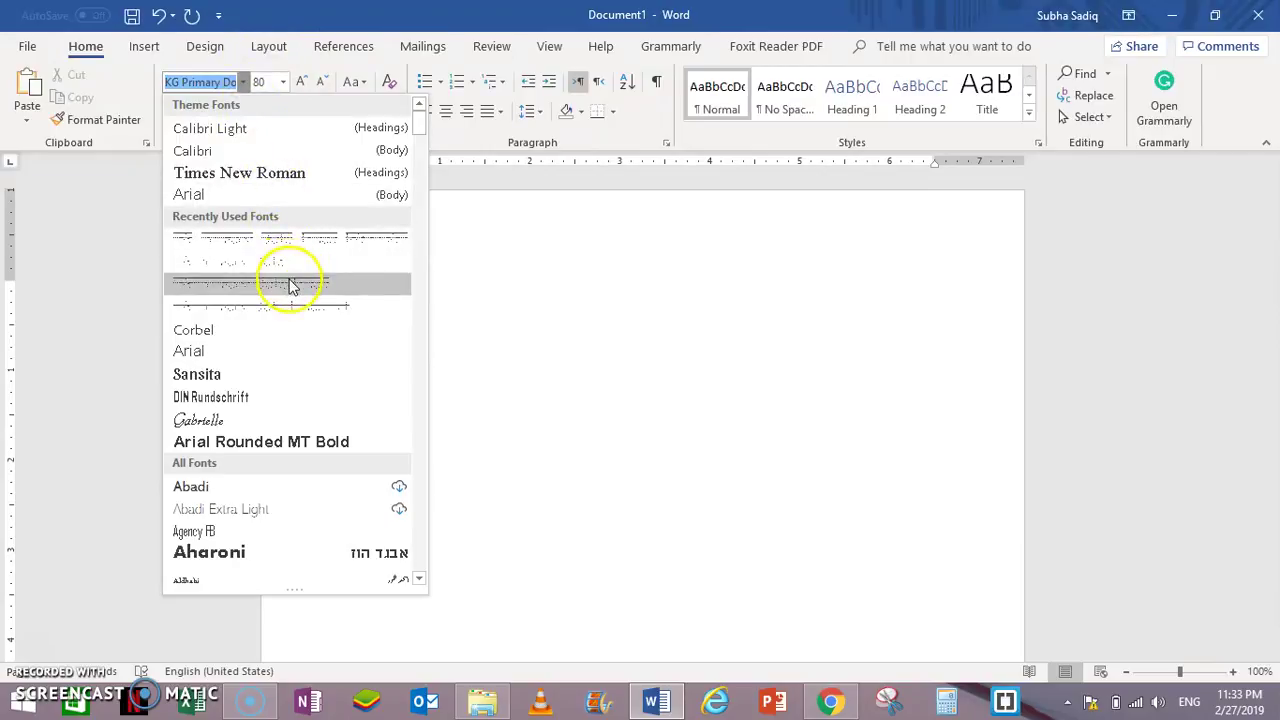
left_click(224, 82)
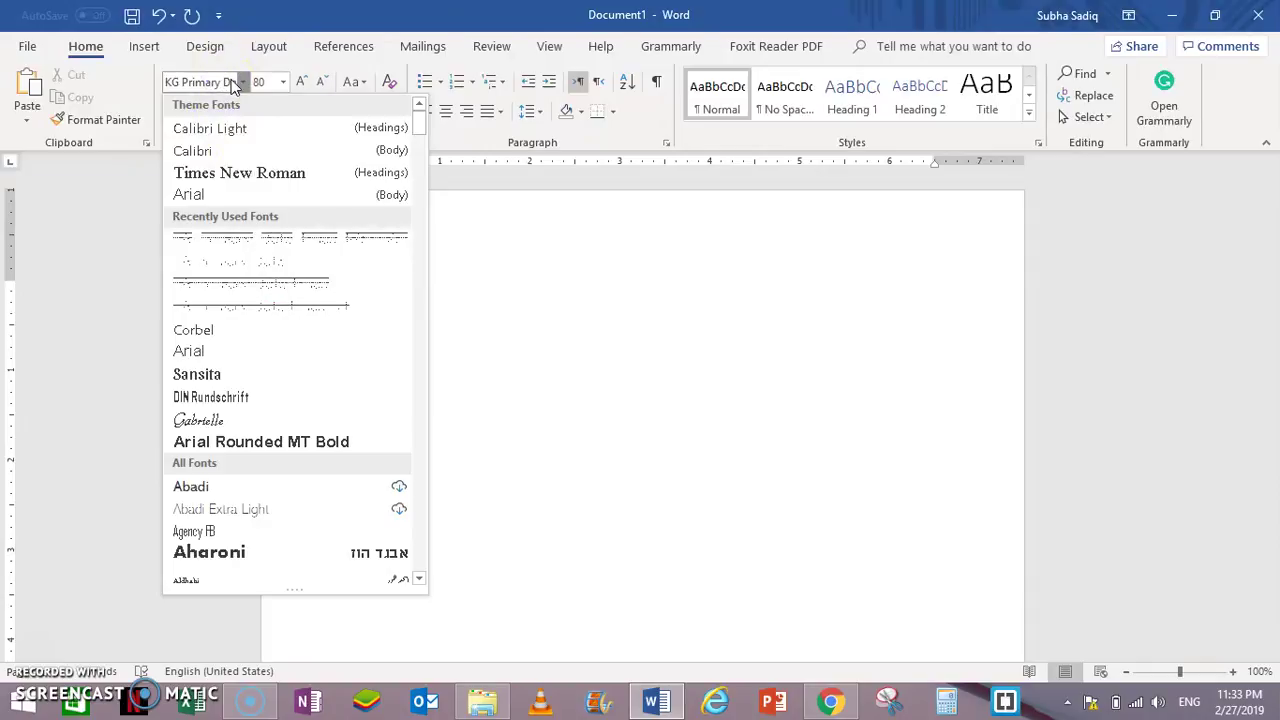
key("Home")
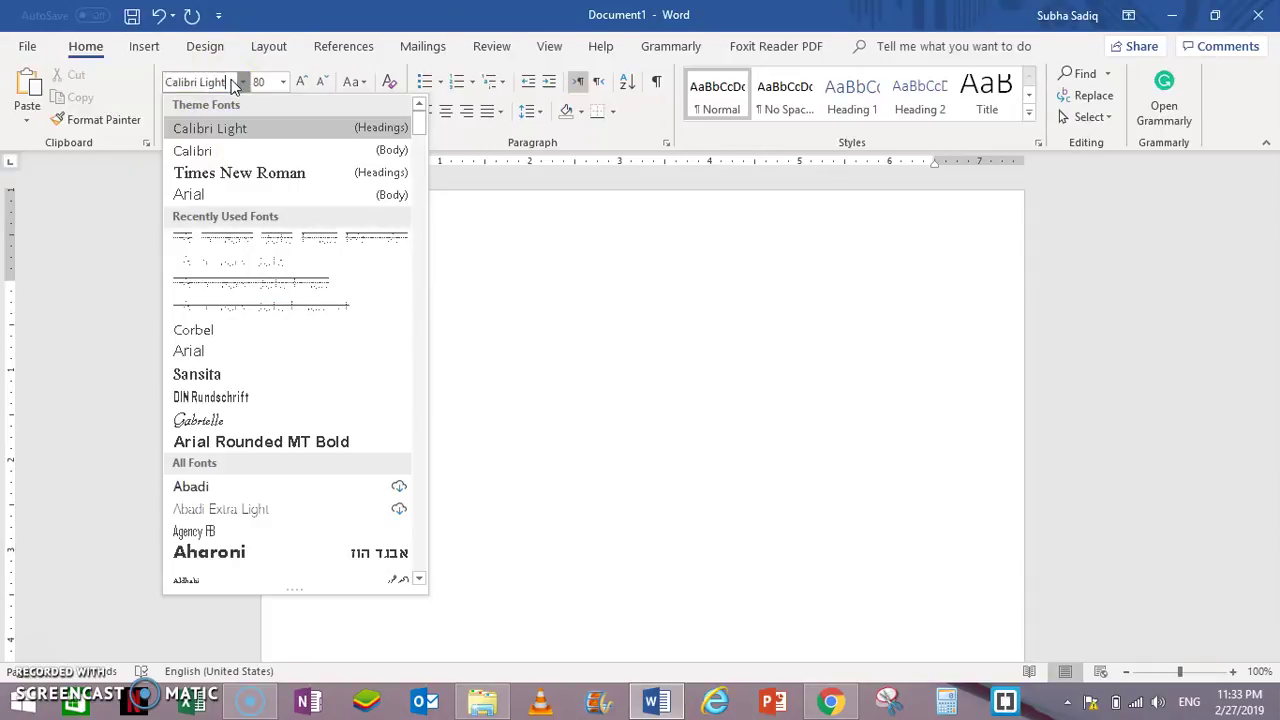
key("BackSpace")
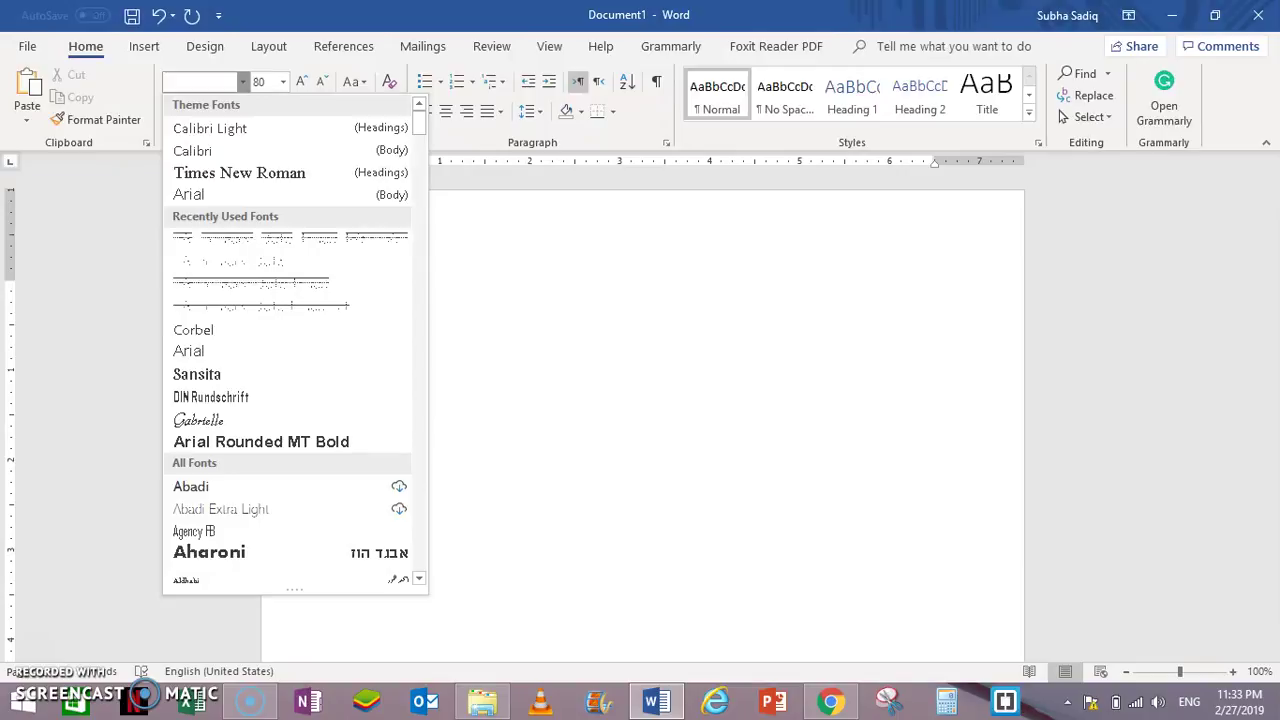
key("Escape")
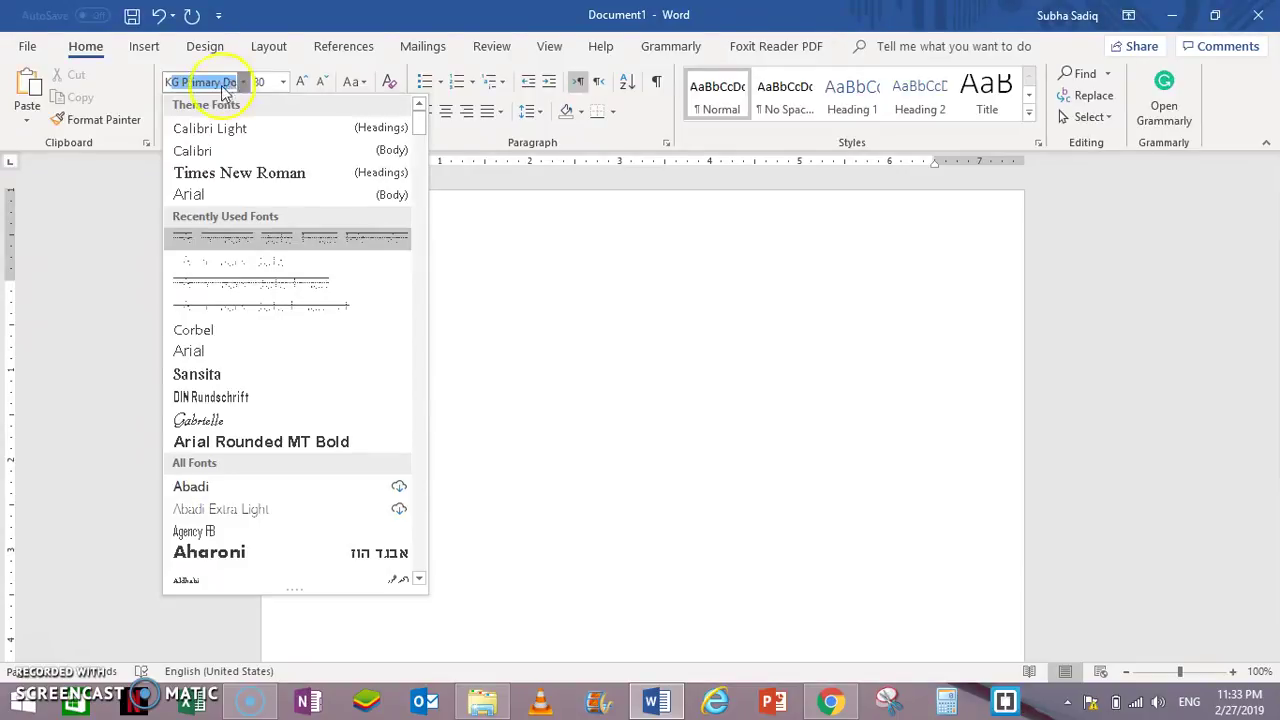
left_click(224, 88)
key("End")
key("Right")
key("Right")
key("Right")
key("Right")
key("Right")
key("Right")
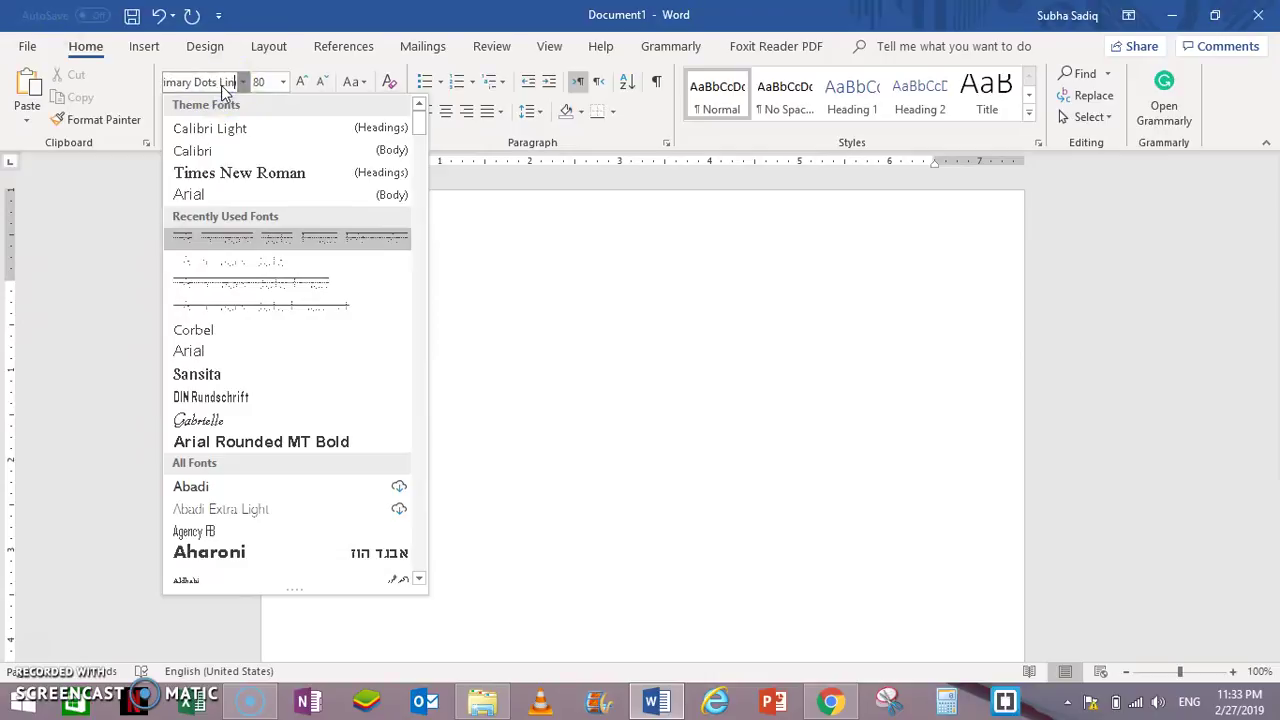
key("Right")
key("Right")
key("Right")
key("Right")
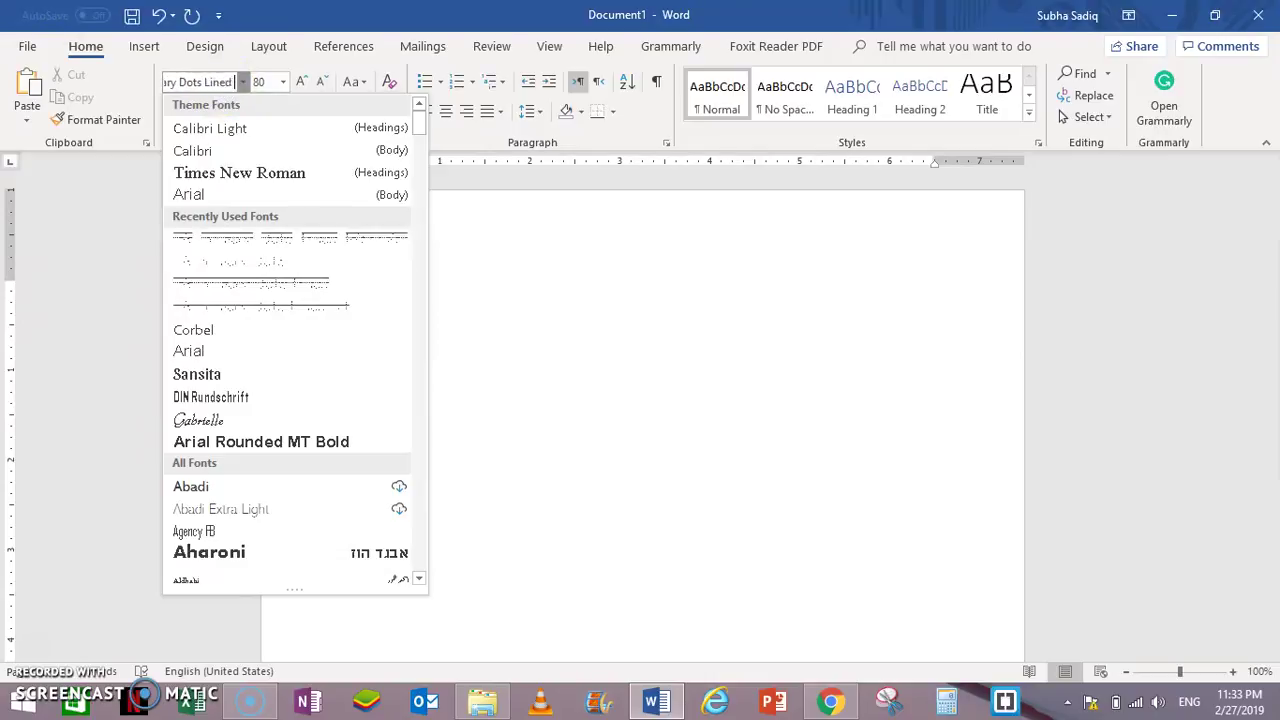
key("Right")
key("Return")
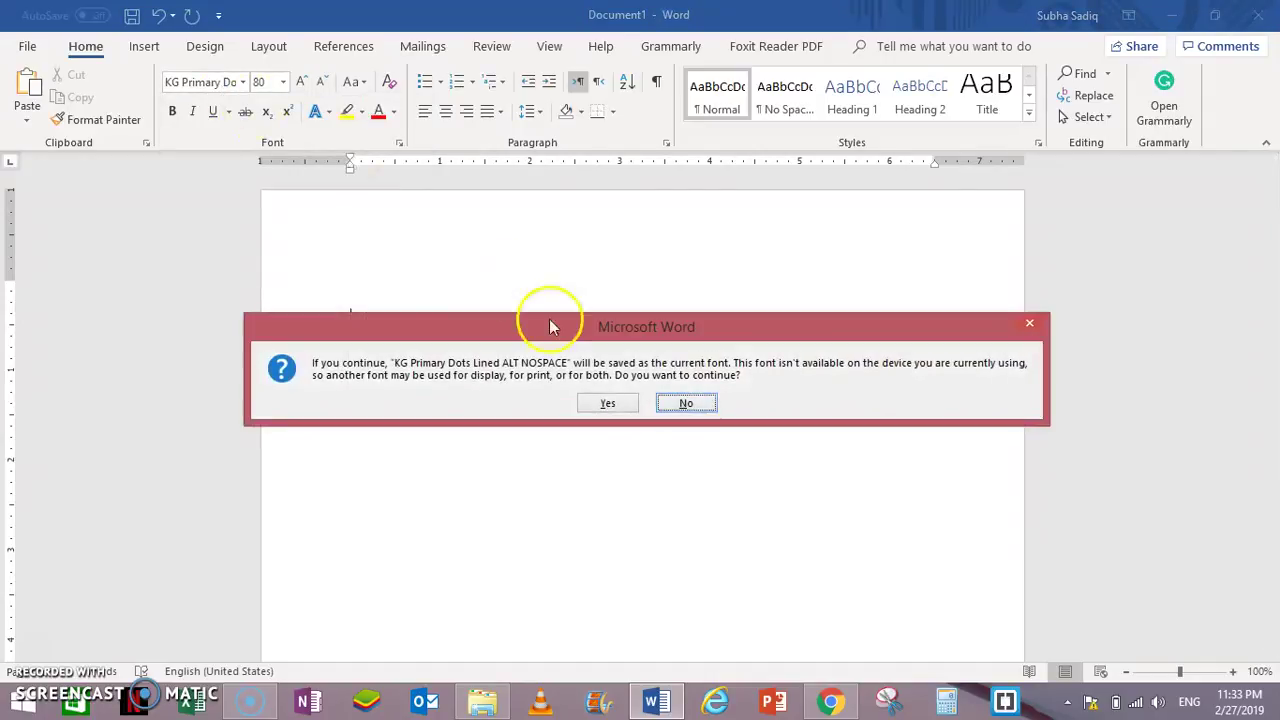
left_click(690, 405)
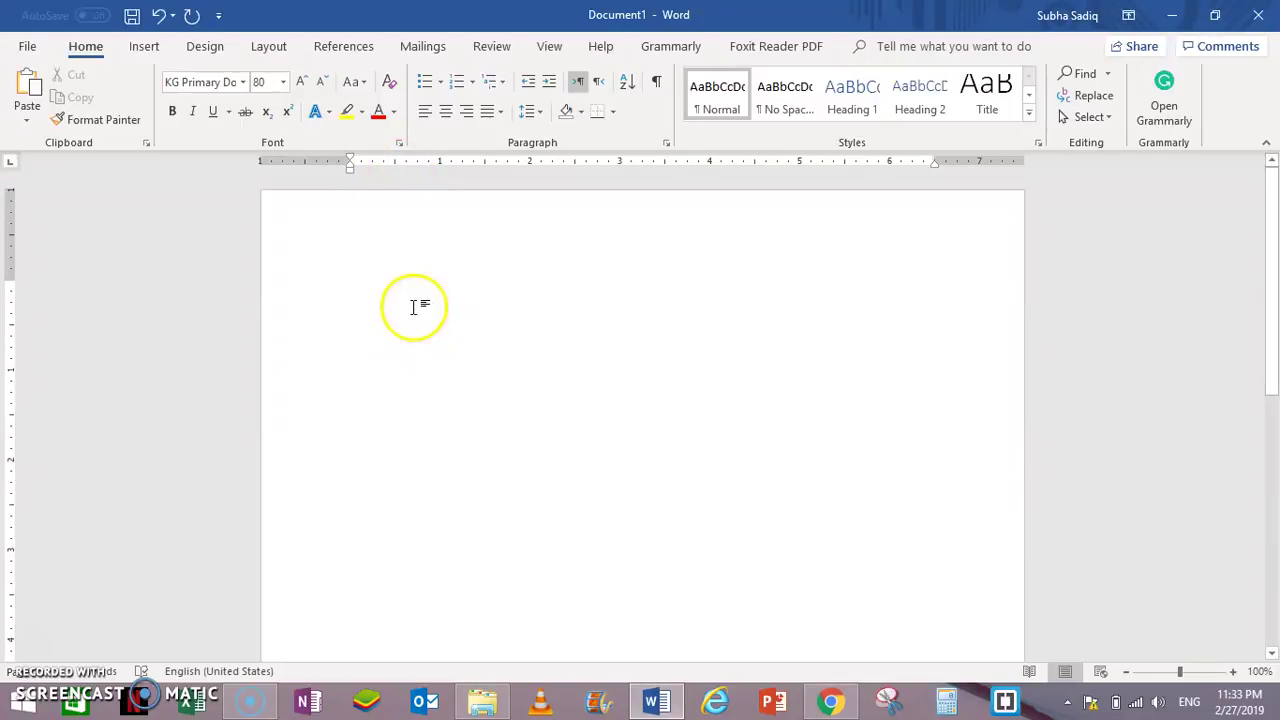
Choose KG Primary Dots Lined Alt from the Recently Used Fonts list.
left_click(243, 83)
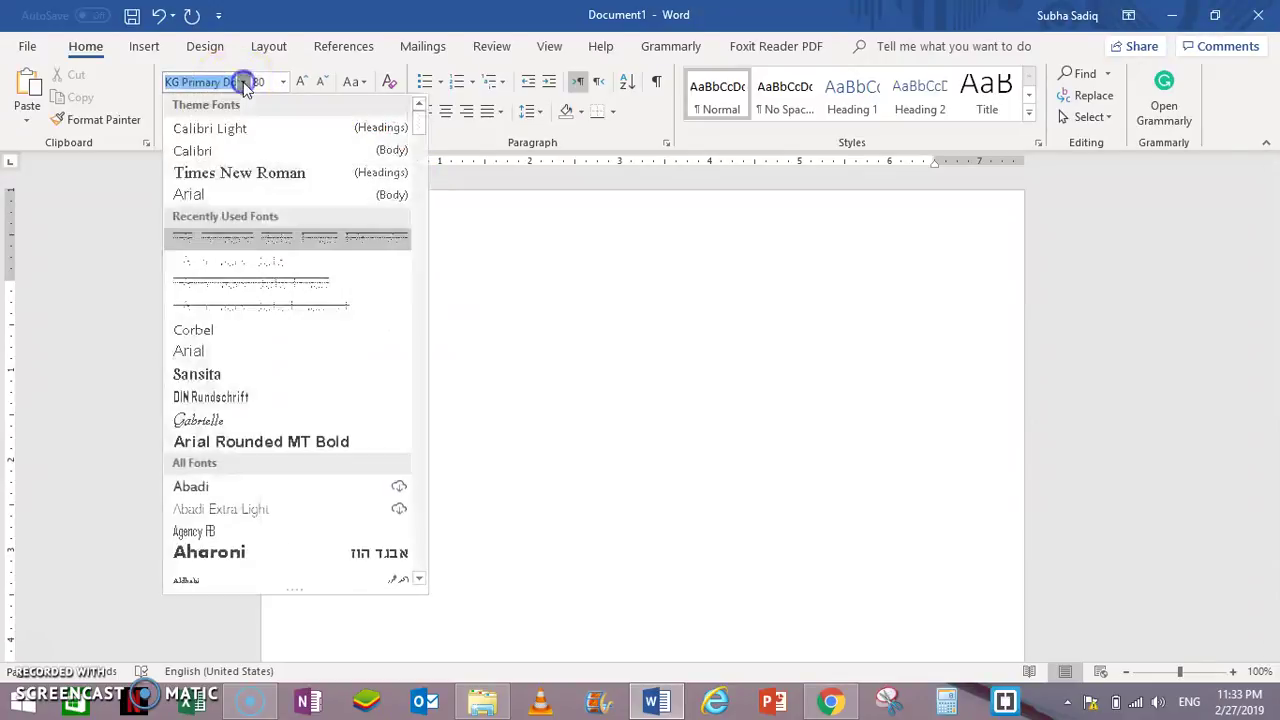
left_click(294, 308)
Type a row of A's in Lined Alt, then delete them.
type("AA")
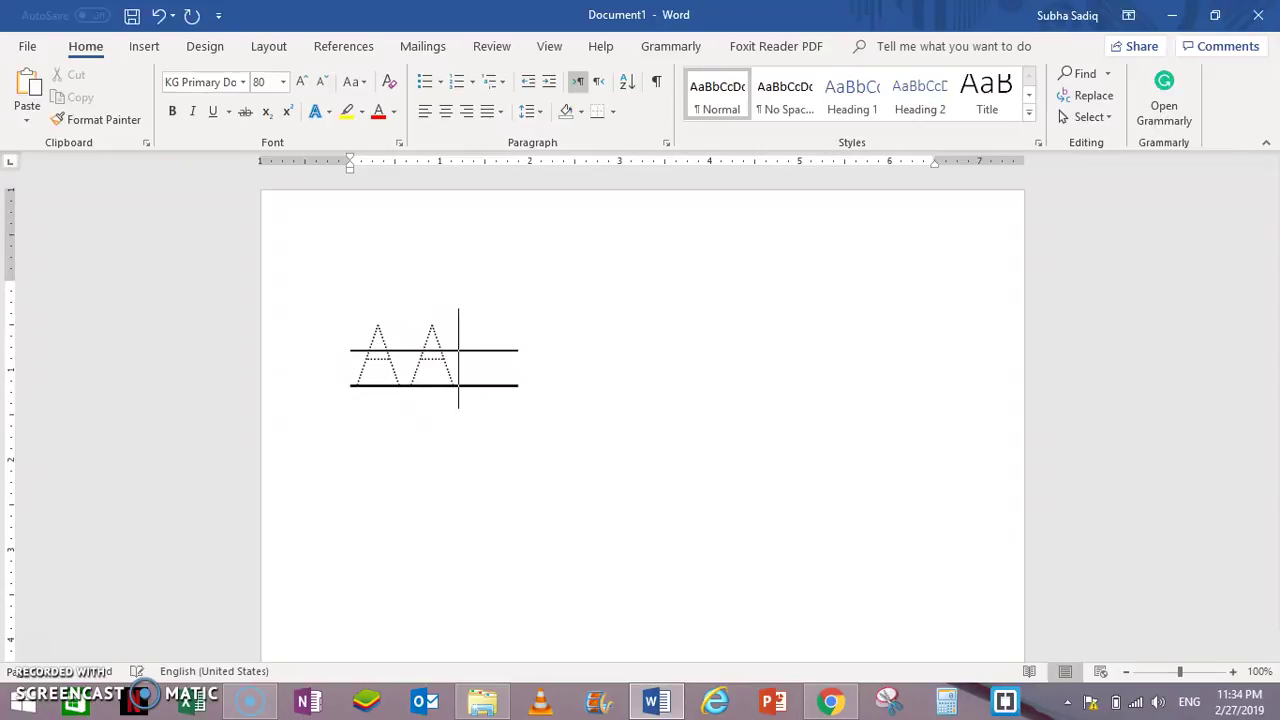
type("AAA")
key("BackSpace")
key("BackSpace")
key("BackSpace")
key("BackSpace")
key("BackSpace")
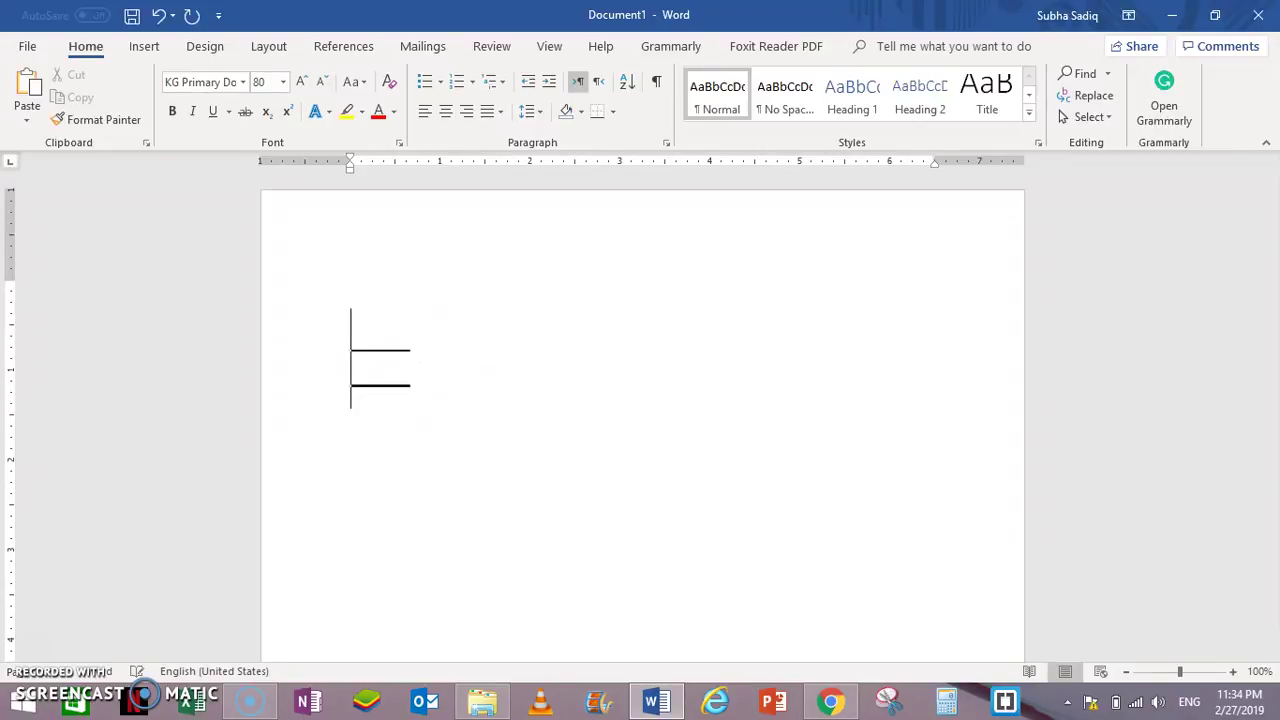
left_click(288, 309)
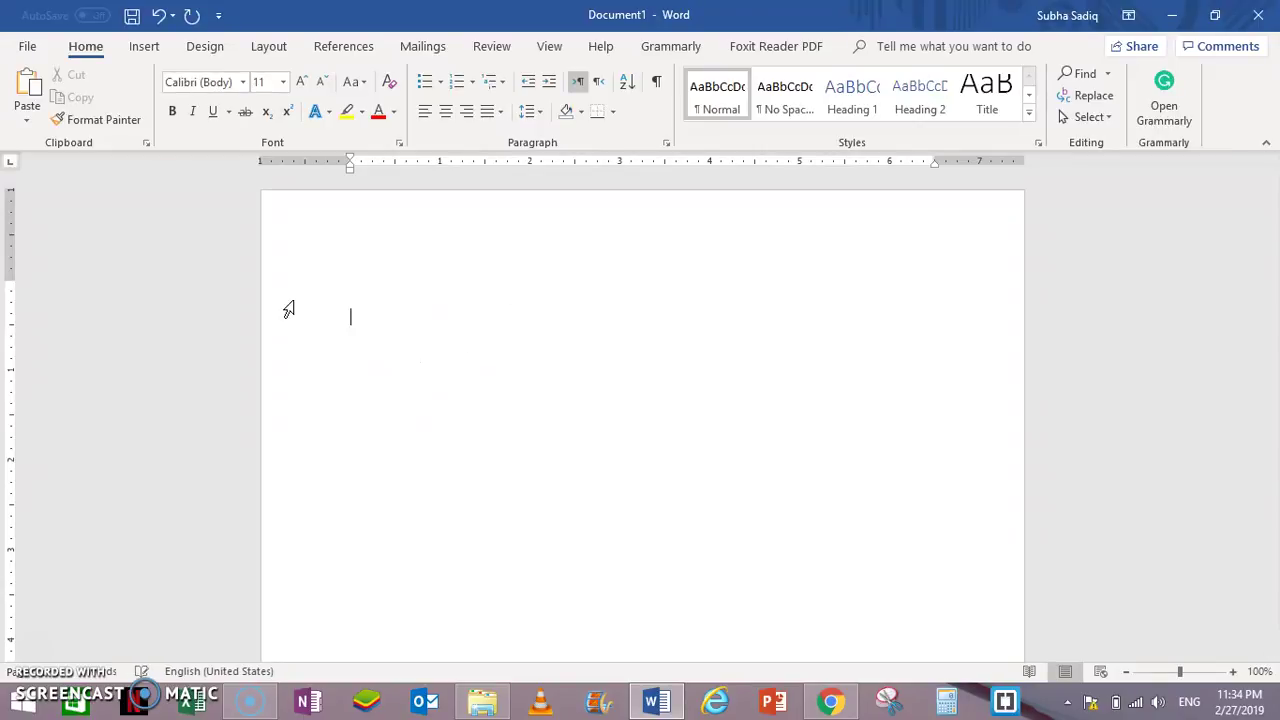
Switch the font to KG Primary Dots Lined.
left_click(227, 82)
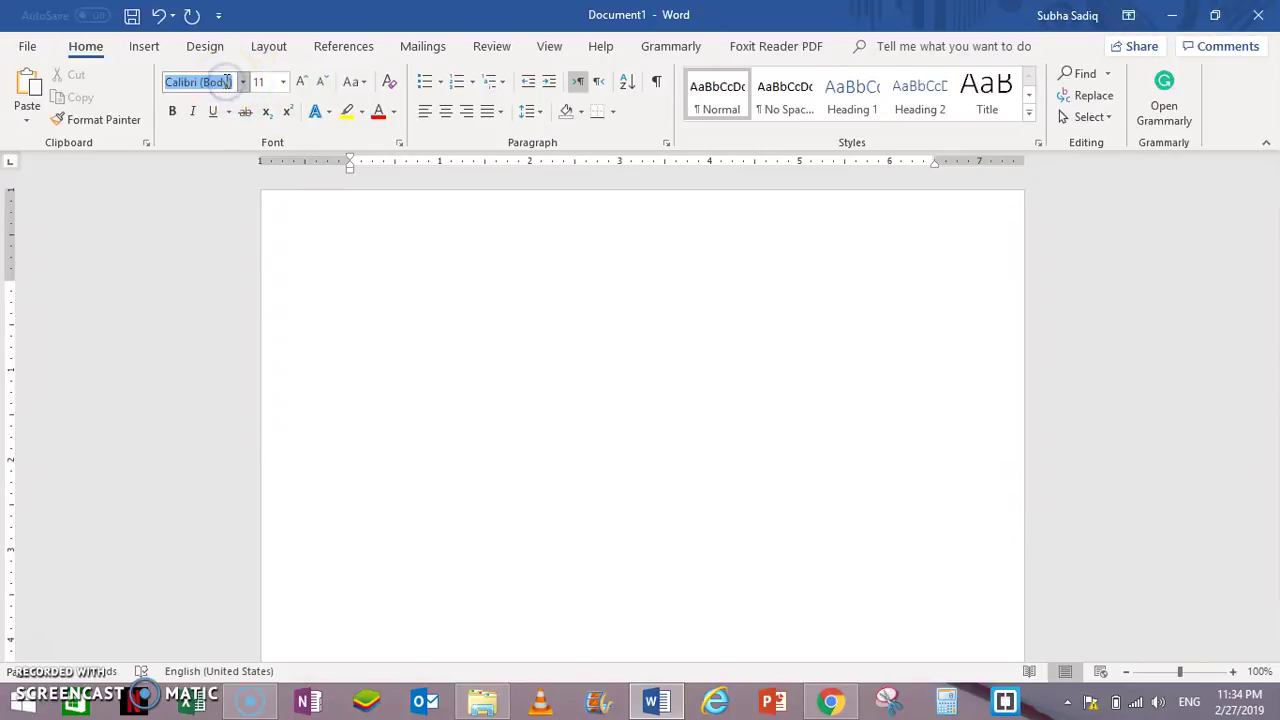
key("Down")
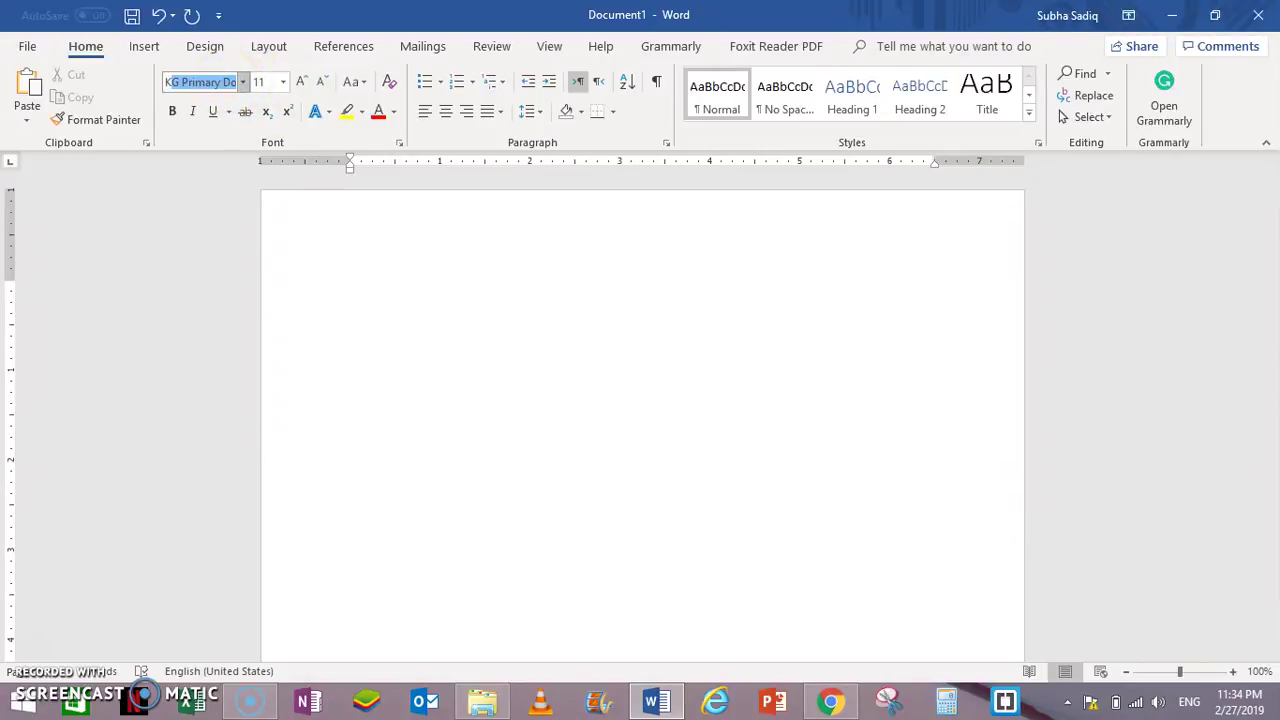
key("Down")
left_click(242, 82)
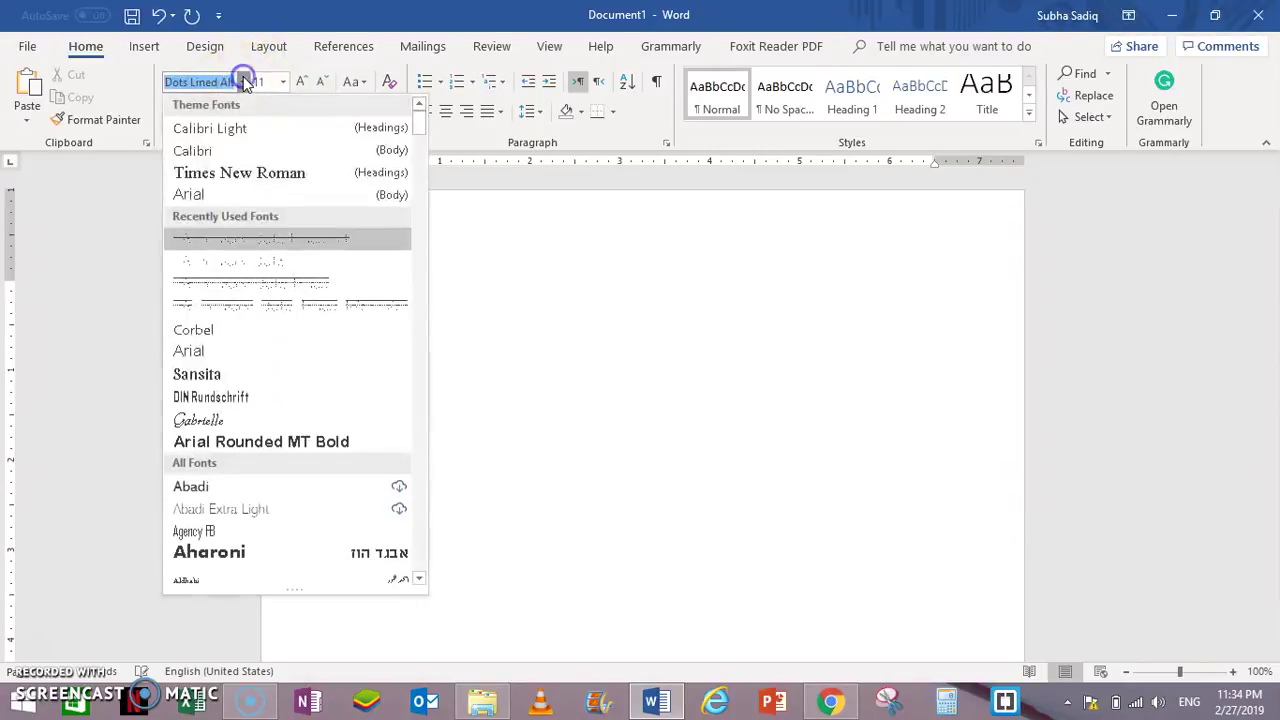
left_click(297, 286)
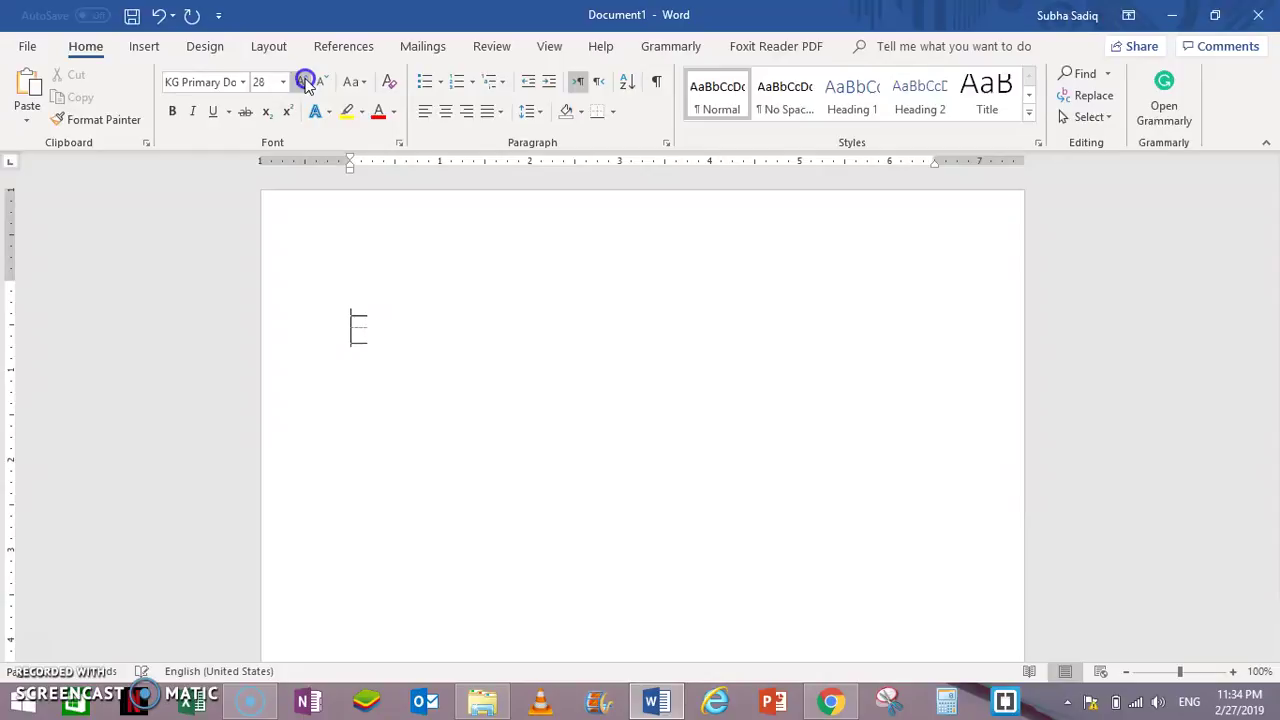
Enlarge to 72 pt, type test letters A B C D E G F Z, then delete them.
left_click(305, 82)
left_click(305, 82)
left_click(305, 82)
type("A")
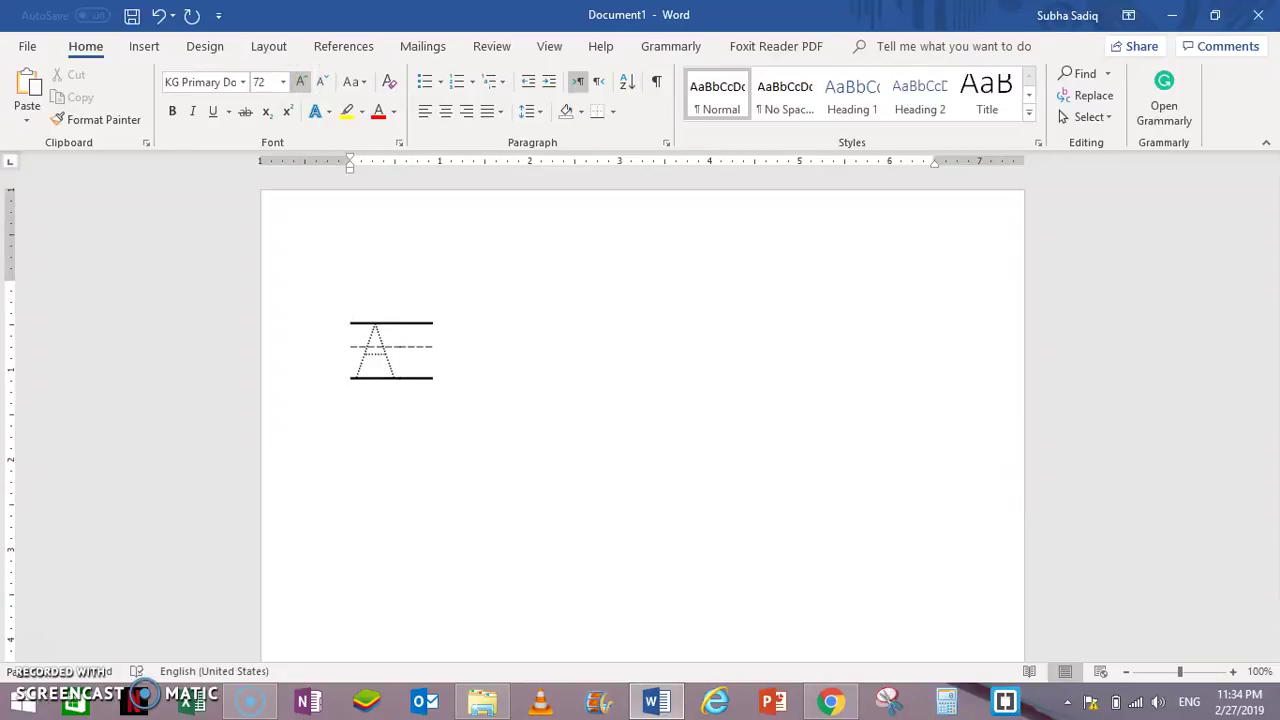
type(" B C ")
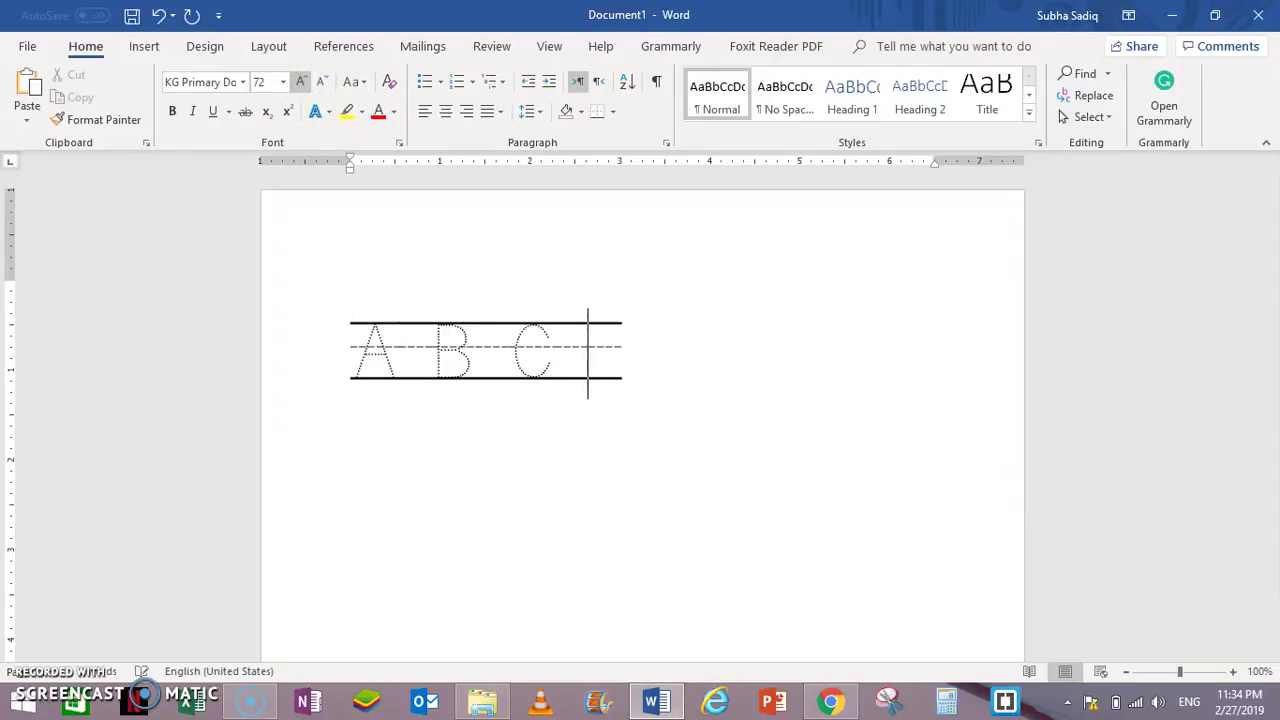
type("D E ")
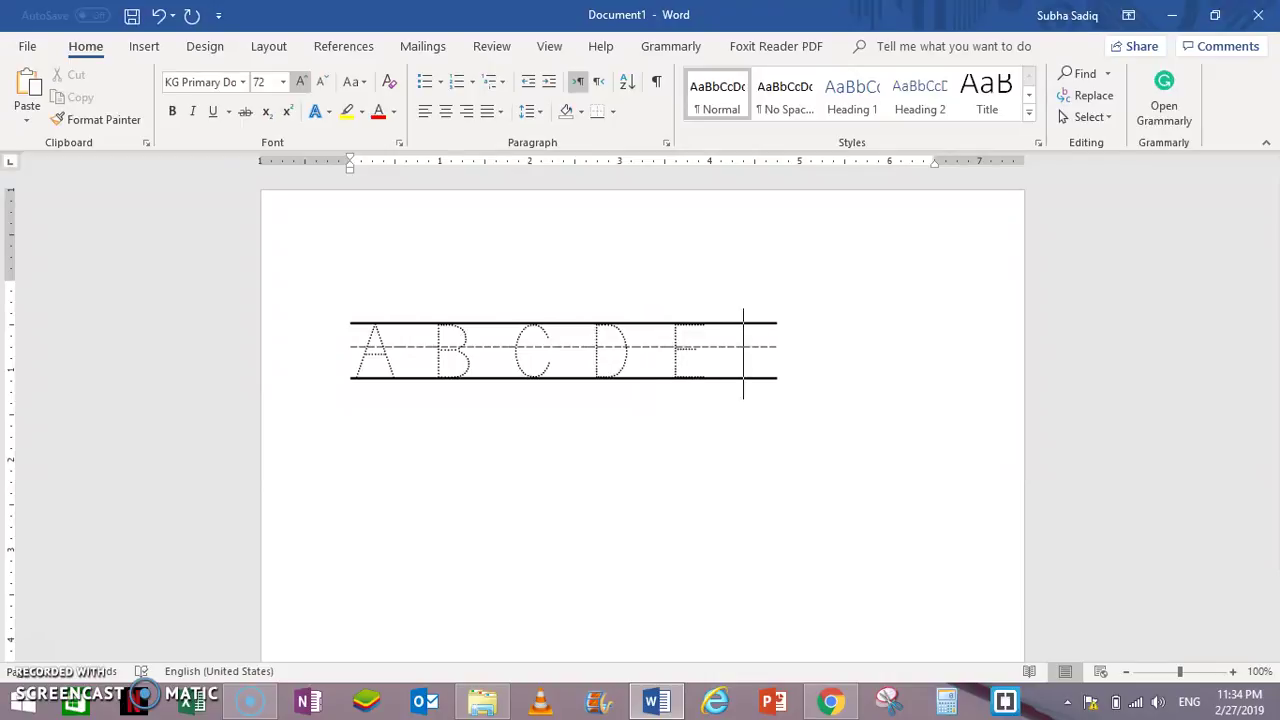
type("G ")
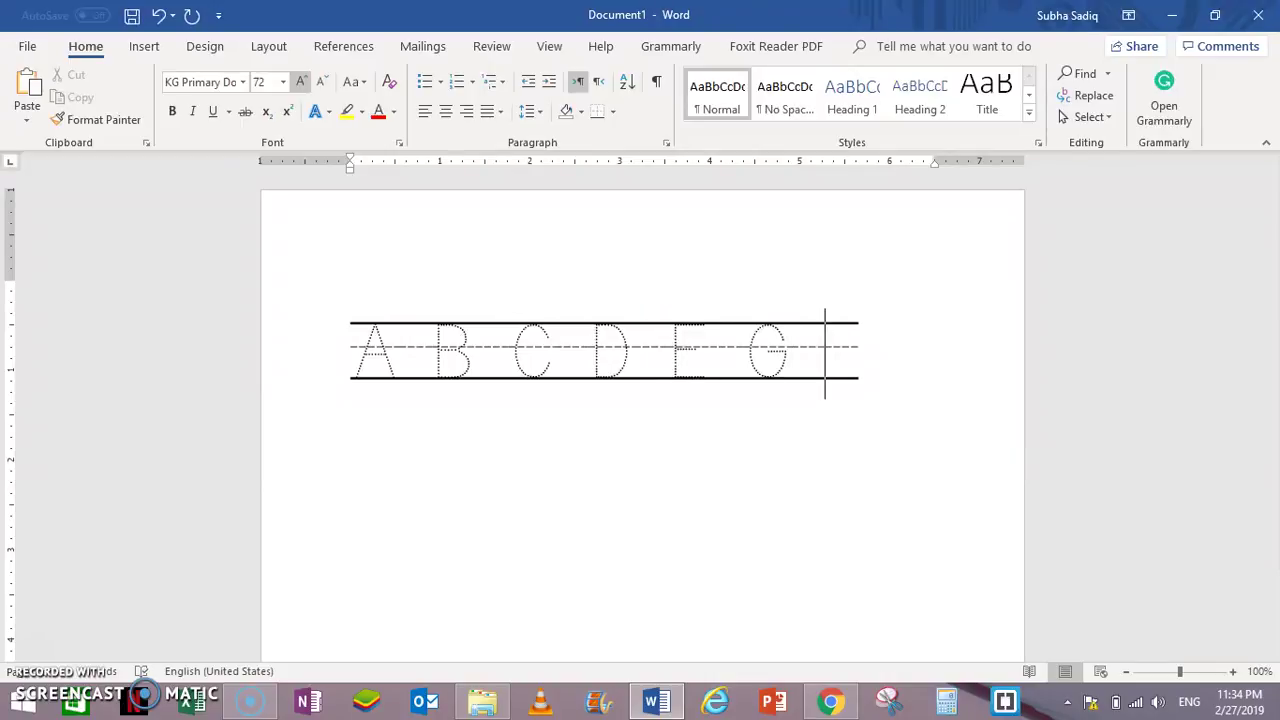
type("F Z")
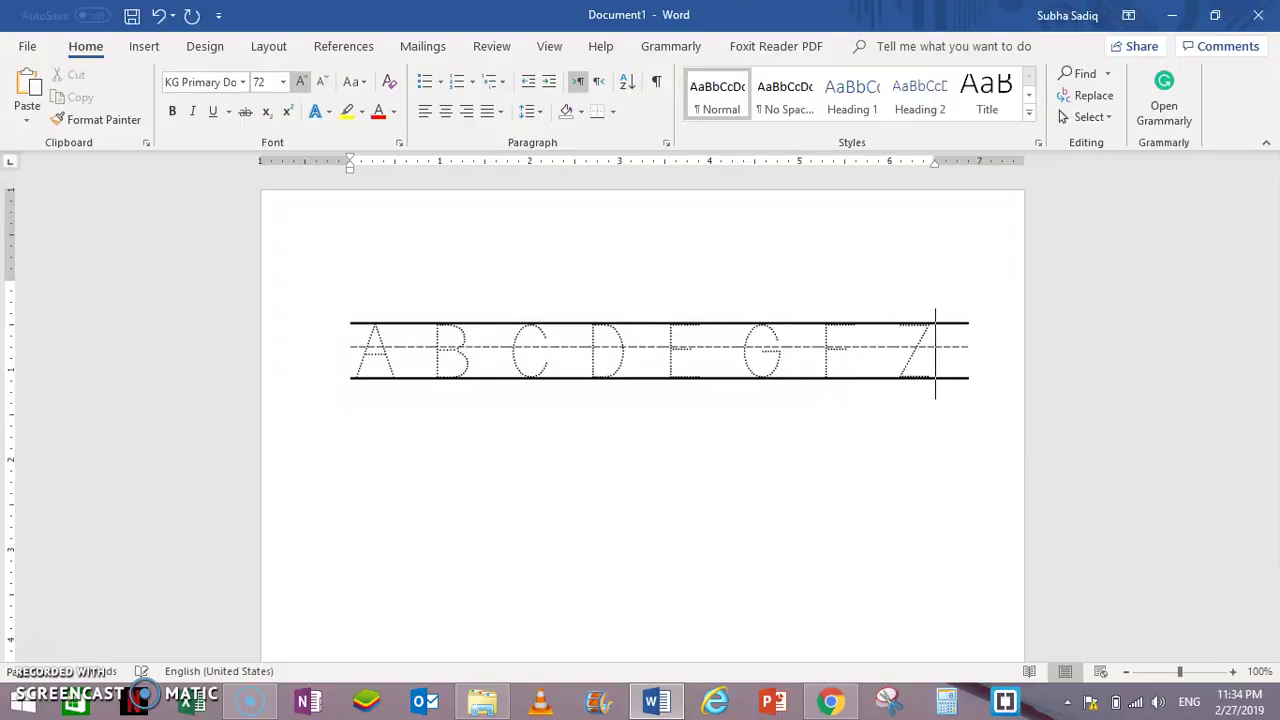
key("BackSpace")
key("BackSpace")
key("BackSpace")
key("BackSpace")
key("BackSpace")
key("BackSpace")
key("BackSpace")
key("BackSpace")
key("BackSpace")
key("BackSpace")
key("BackSpace")
key("BackSpace")
key("BackSpace")
key("BackSpace")
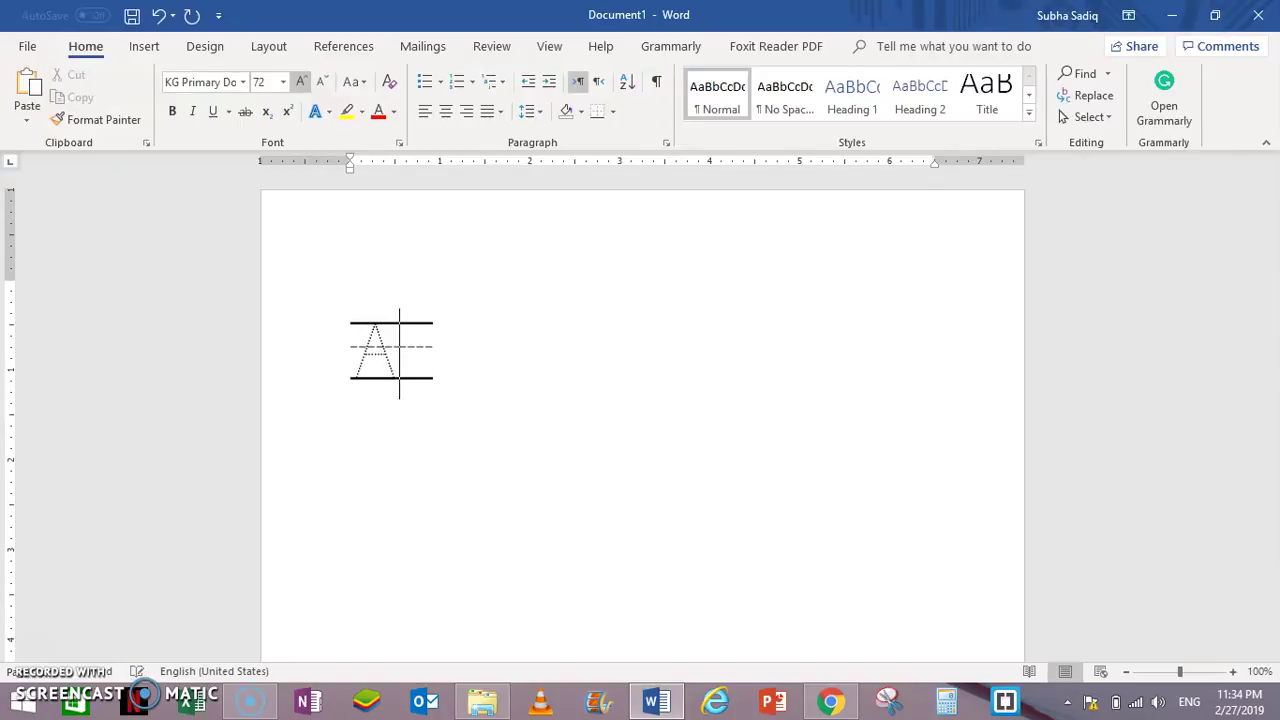
key("BackSpace")
Switch the font to KG Primary Dots Lined NOSPACE and grow it to 80 pt.
left_click(242, 82)
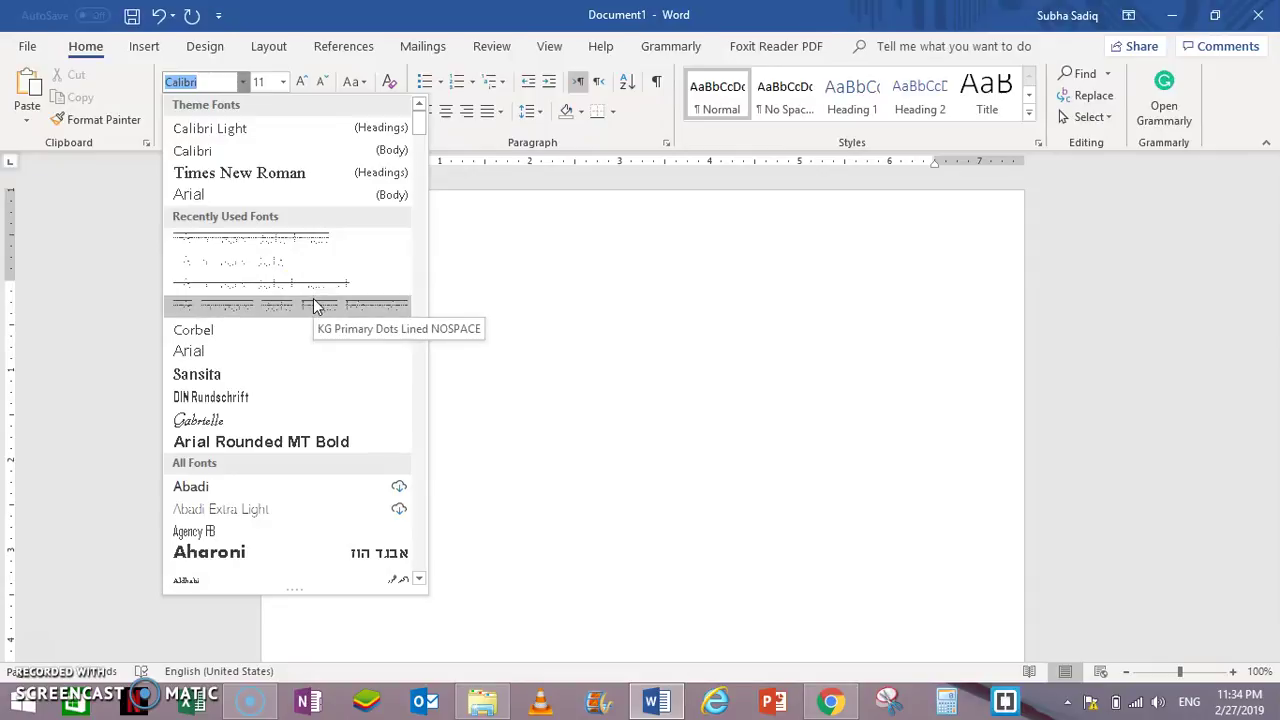
left_click(313, 305)
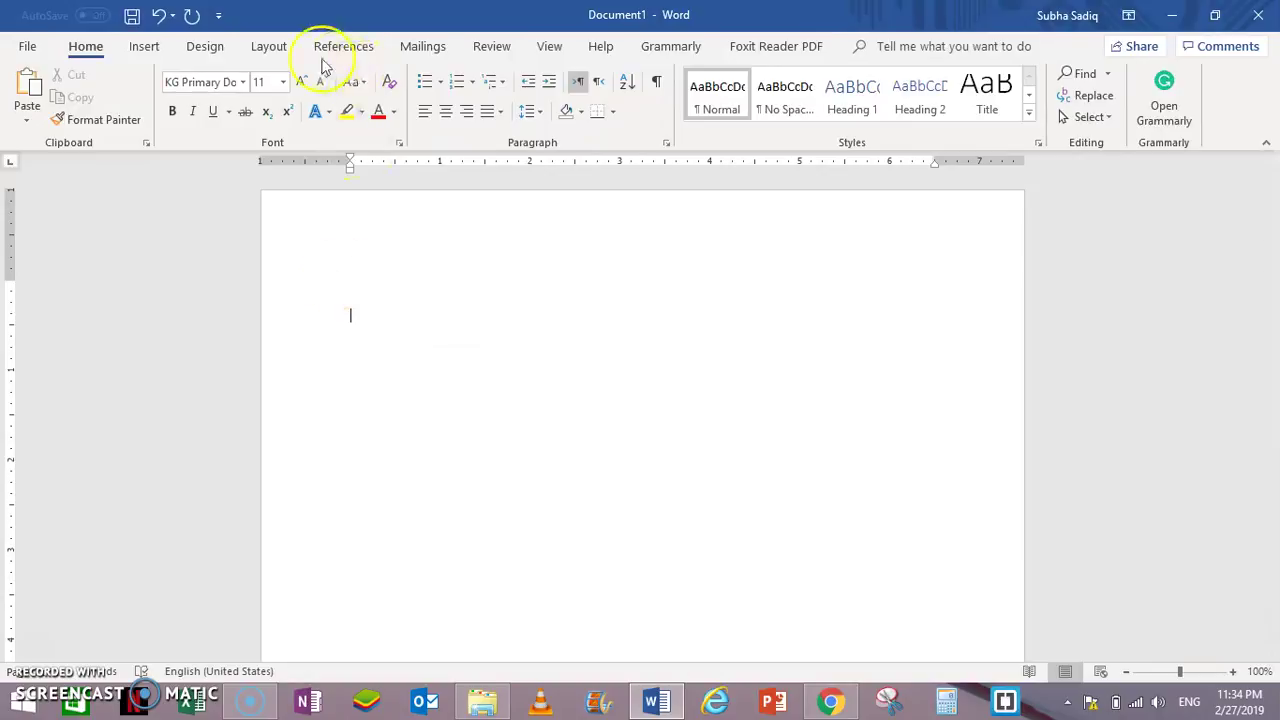
left_click(303, 81)
left_click(304, 82)
left_click(304, 82)
left_click(304, 82)
left_click(304, 82)
left_click(304, 82)
left_click(304, 82)
left_click(304, 82)
left_click(304, 82)
left_click(304, 82)
Type test letters in the dotted font, then delete them back to a single A.
type("A ")
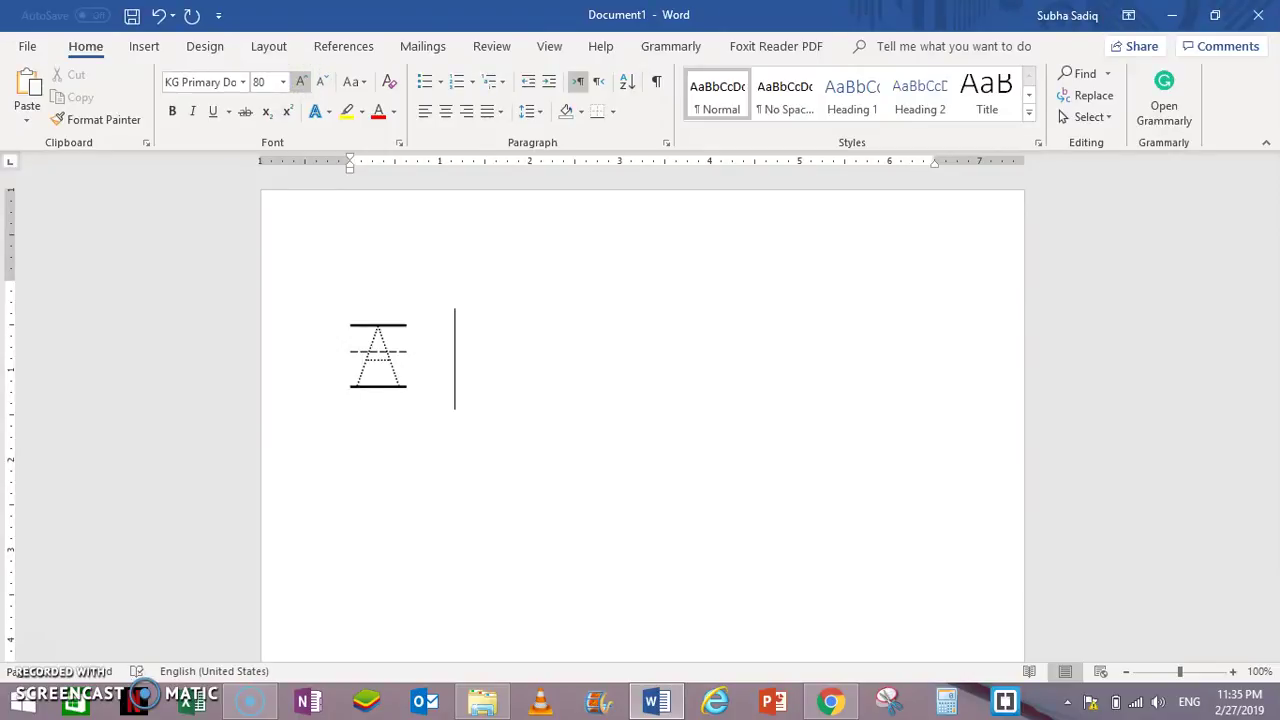
type("B E")
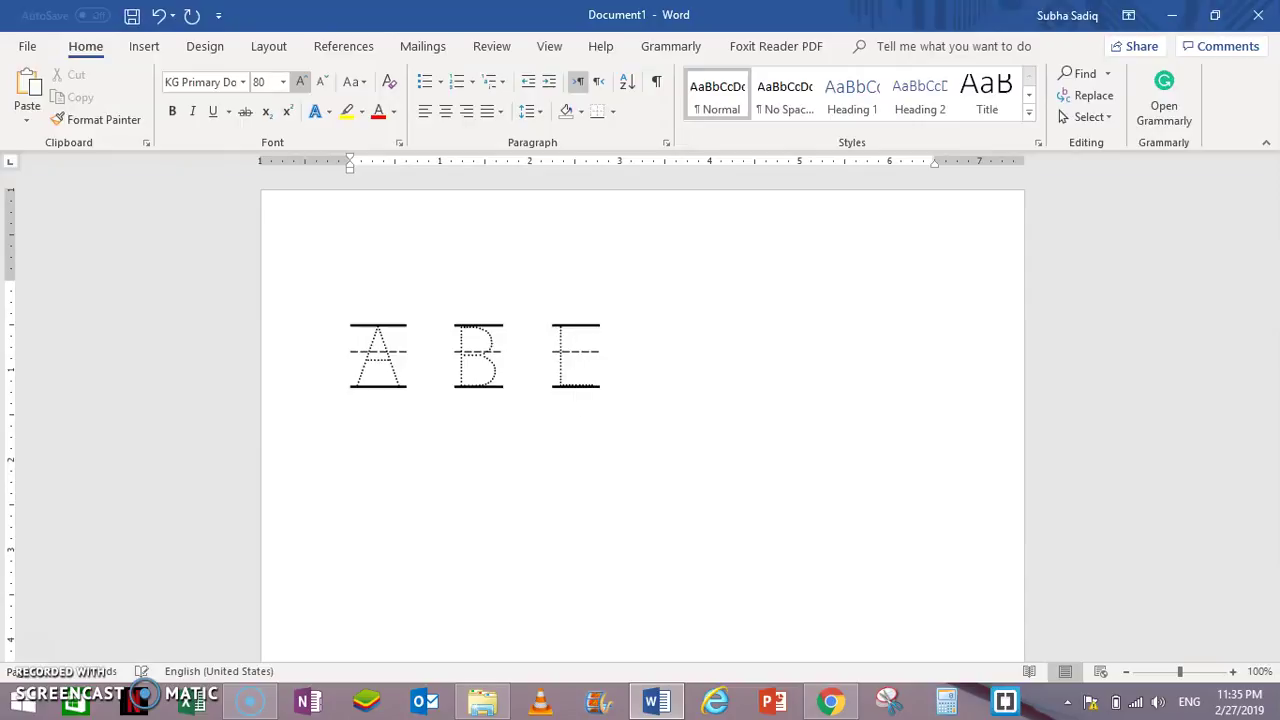
key("BackSpace")
type("CD")
key("BackSpace")
key("BackSpace")
key("BackSpace")
key("BackSpace")
key("BackSpace")
key("BackSpace")
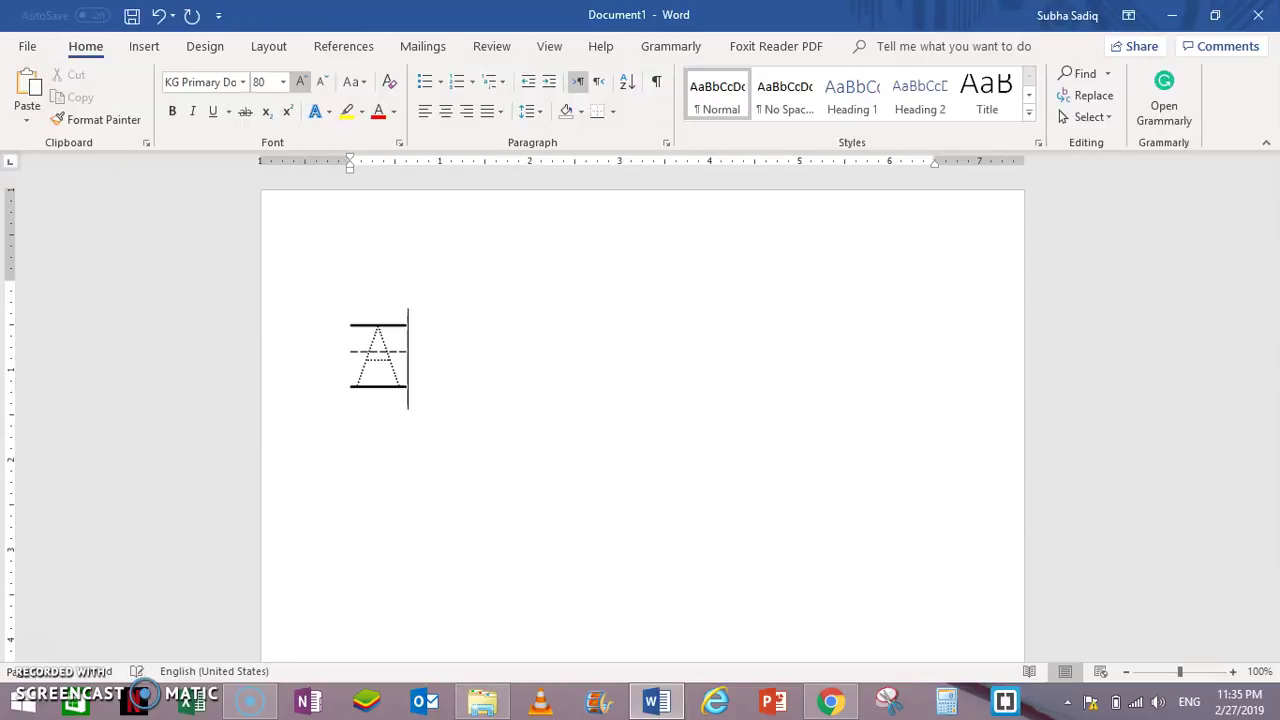
Delete the dotted test A and the trailing rows of empty guide lines.
key("BackSpace")
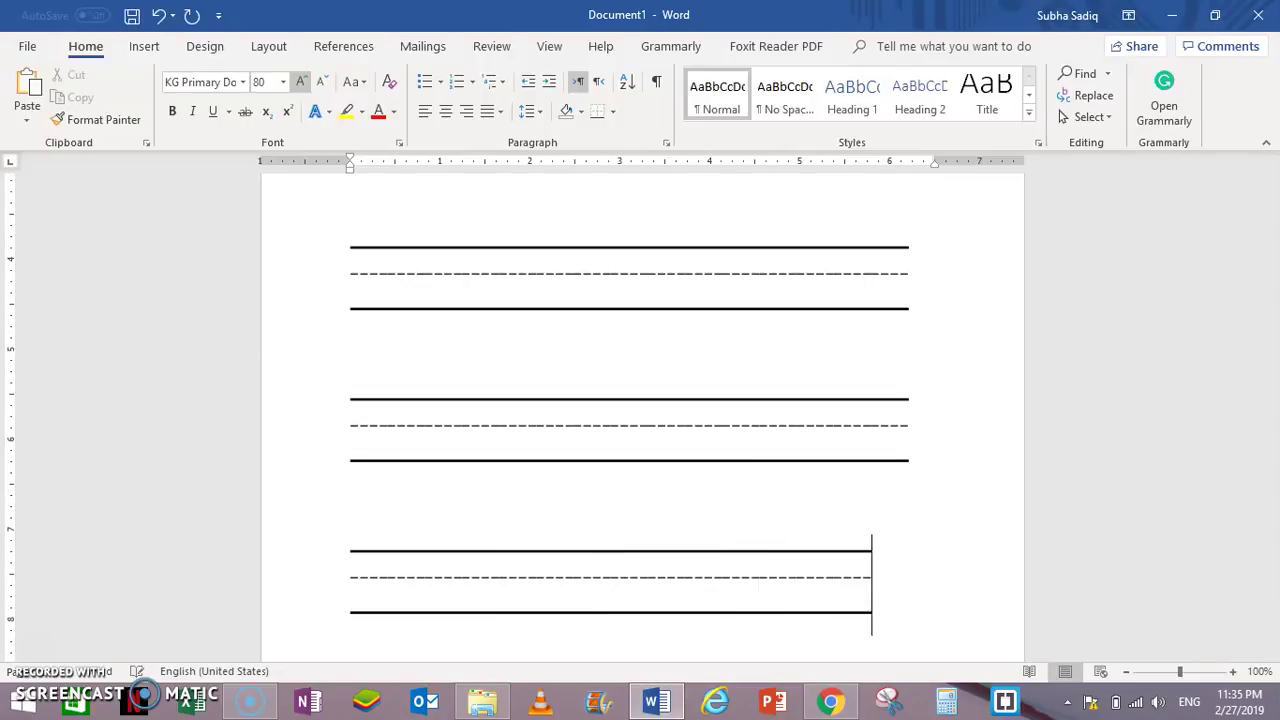
key("BackSpace")
key("BackSpace")
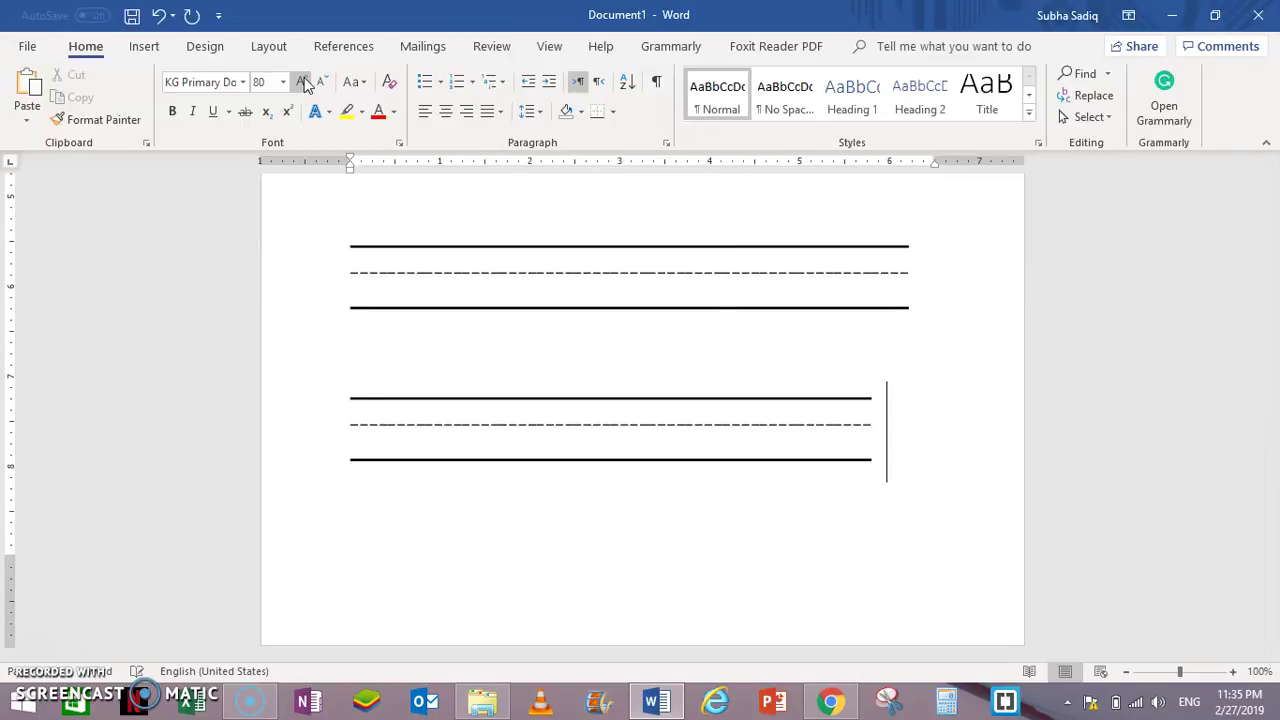
key("BackSpace")
key("BackSpace")
key("BackSpace")
key("BackSpace")
key("BackSpace")
key("BackSpace")
key("BackSpace")
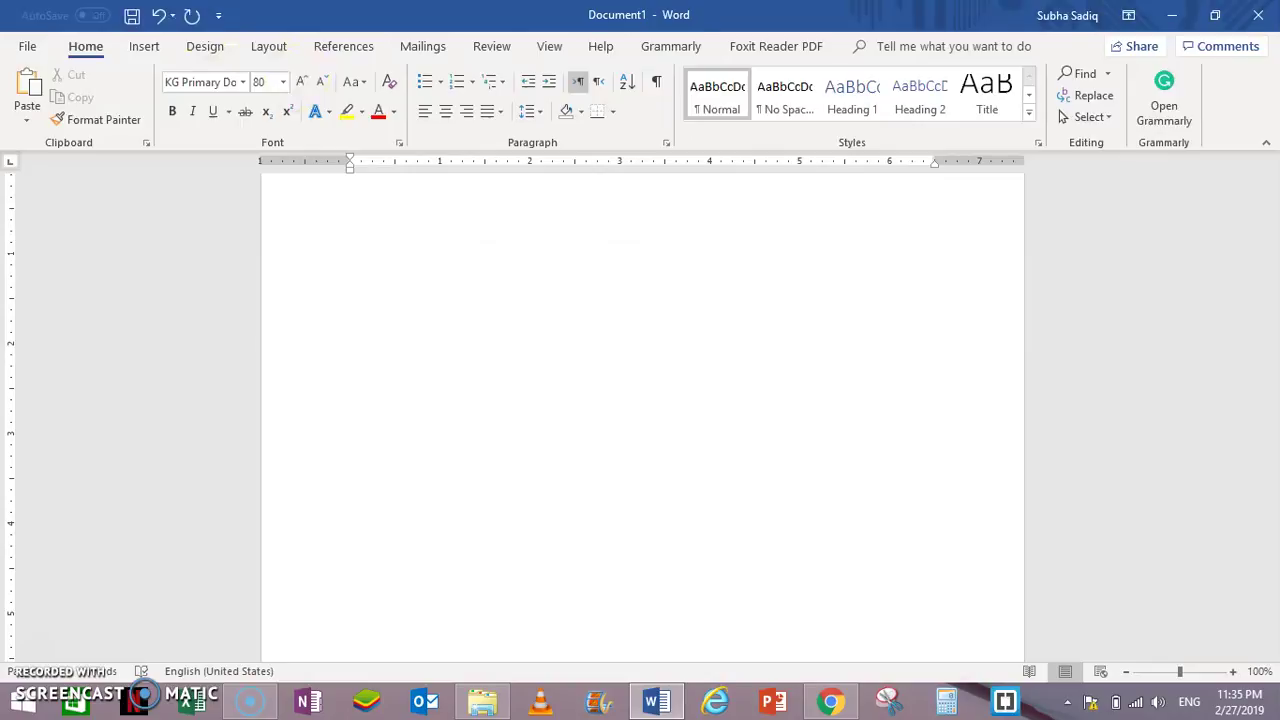
Reapply KG Primary Dots Lined from Recently Used Fonts and add rows of blank guide lines.
left_click(244, 83)
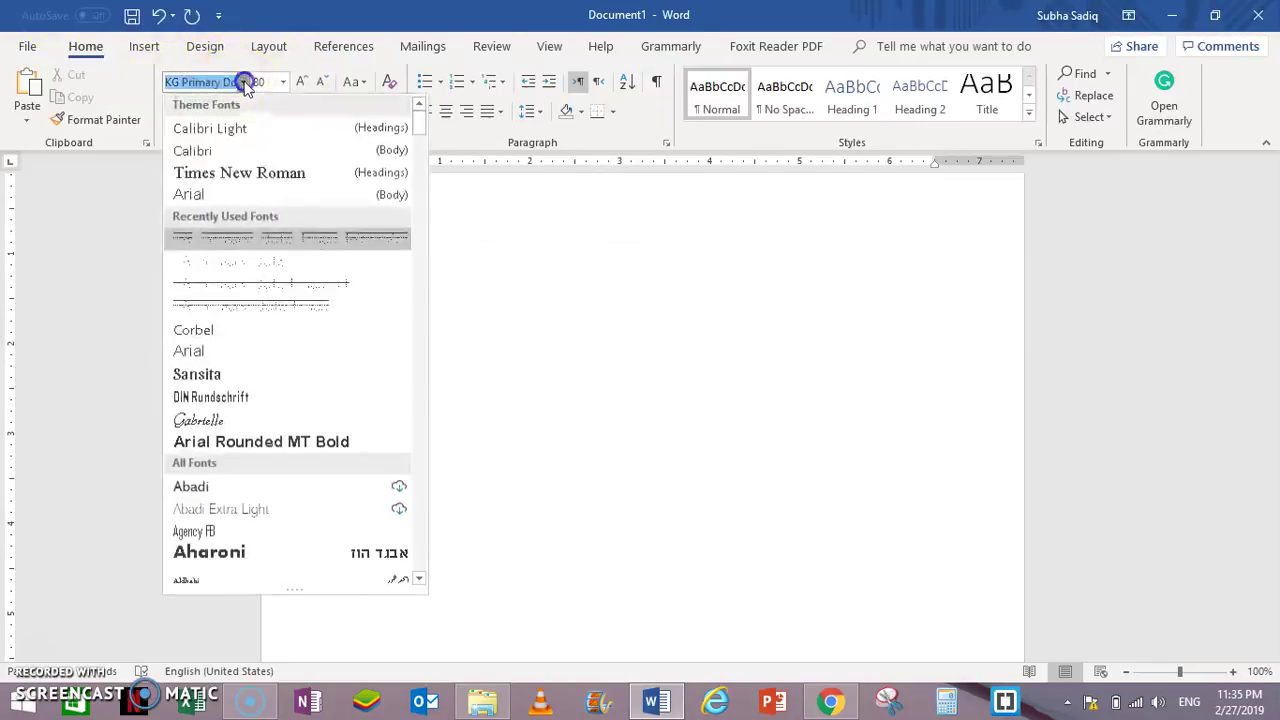
left_click(297, 238)
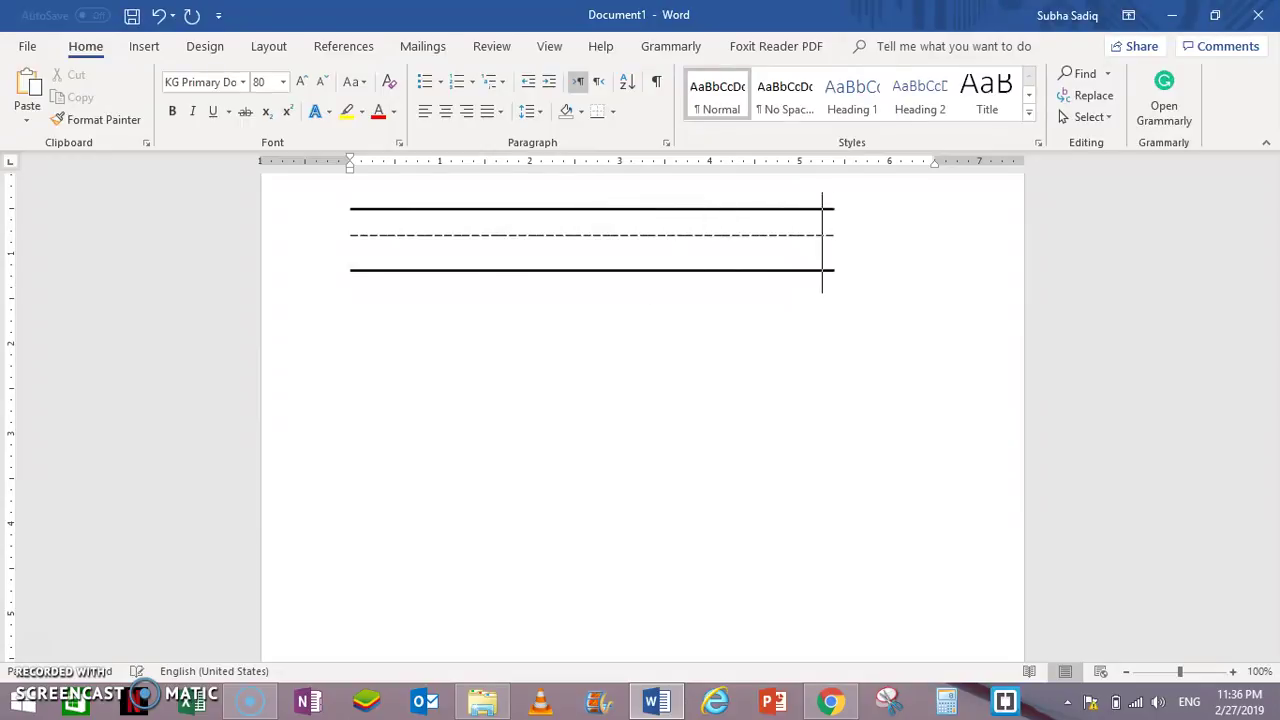
key("Return")
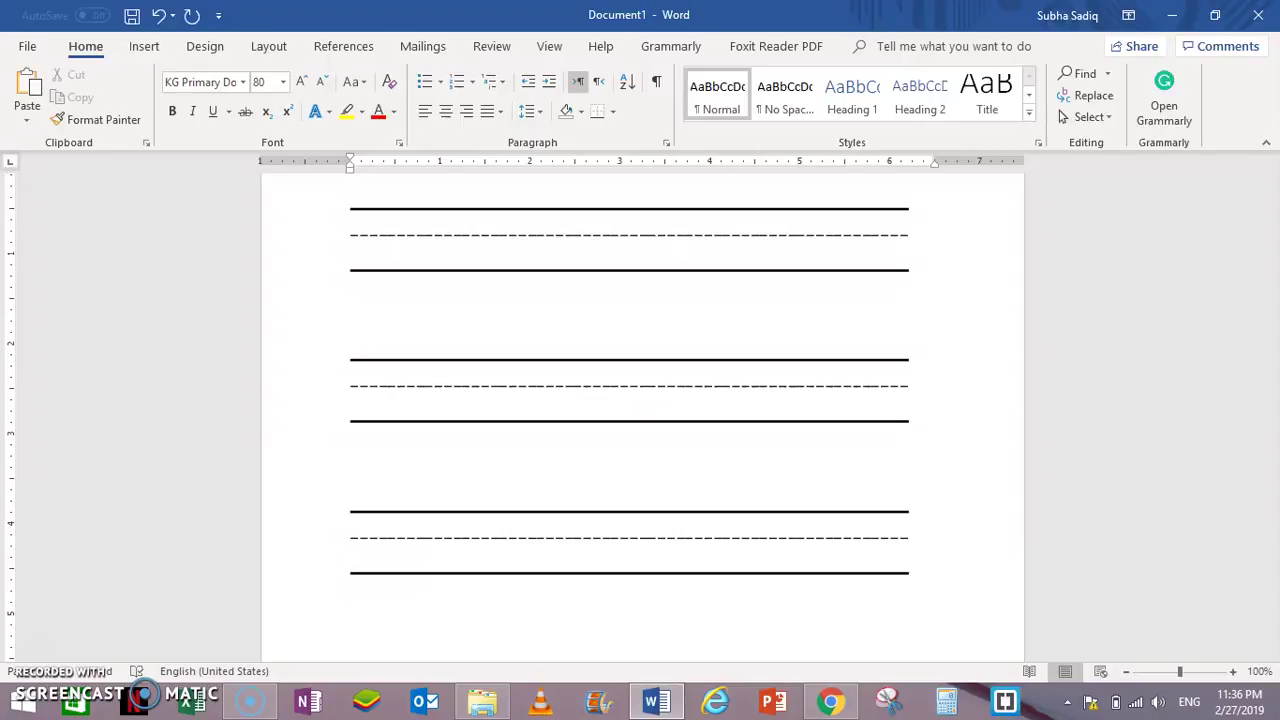
key("BackSpace")
key("BackSpace")
key("BackSpace")
key("BackSpace")
key("BackSpace")
key("BackSpace")
key("BackSpace")
key("BackSpace")
key("BackSpace")
key("BackSpace")
key("BackSpace")
key("BackSpace")
key("BackSpace")
key("BackSpace")
key("BackSpace")
key("BackSpace")
key("BackSpace")
key("BackSpace")
key("BackSpace")
key("BackSpace")
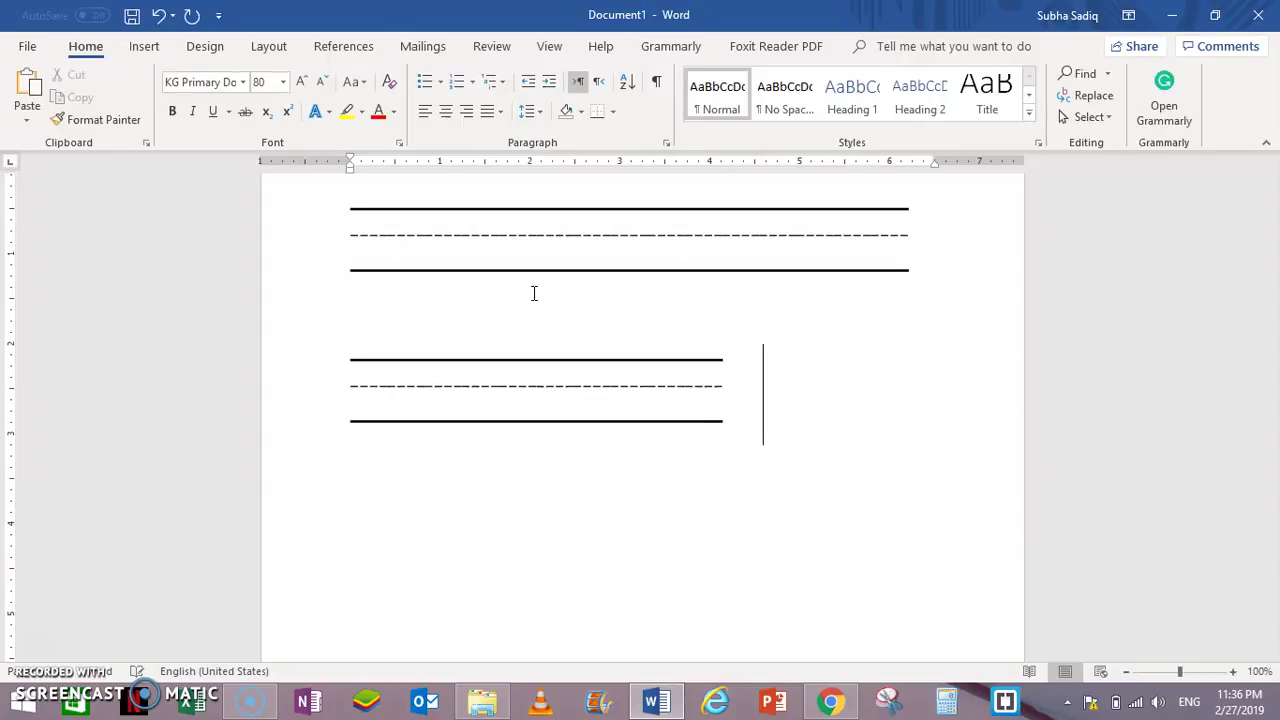
Clear the remaining guide-line rows and trial characters, then shrink the dotted font from 80 to 48 pt.
key("BackSpace")
key("BackSpace")
key("BackSpace")
key("BackSpace")
key("BackSpace")
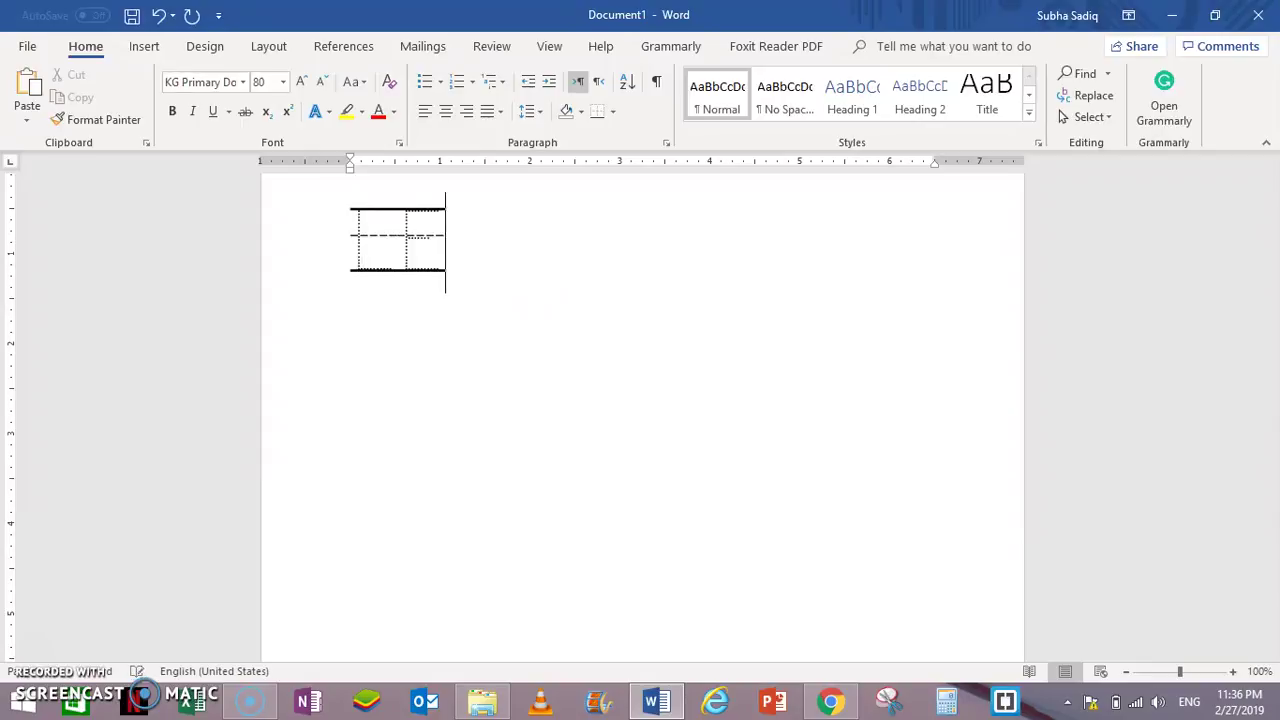
key("BackSpace")
key("BackSpace")
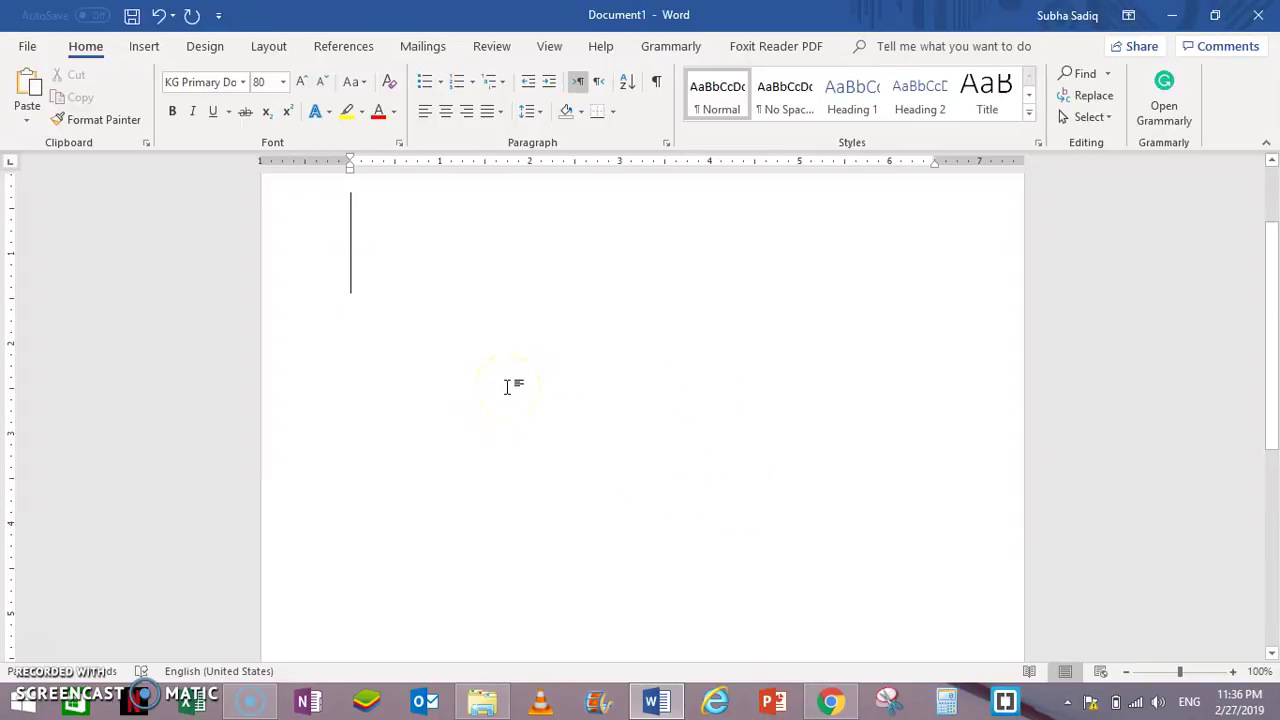
key("Tab")
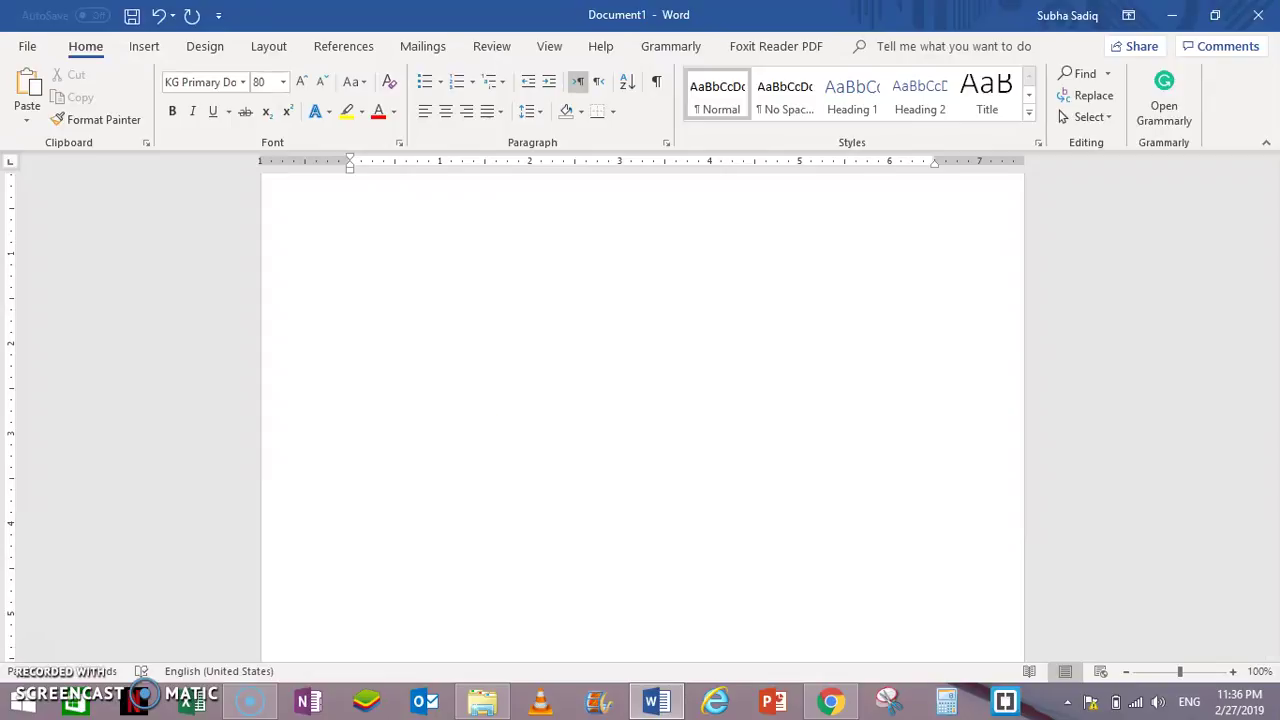
left_click(322, 81)
left_click(322, 81)
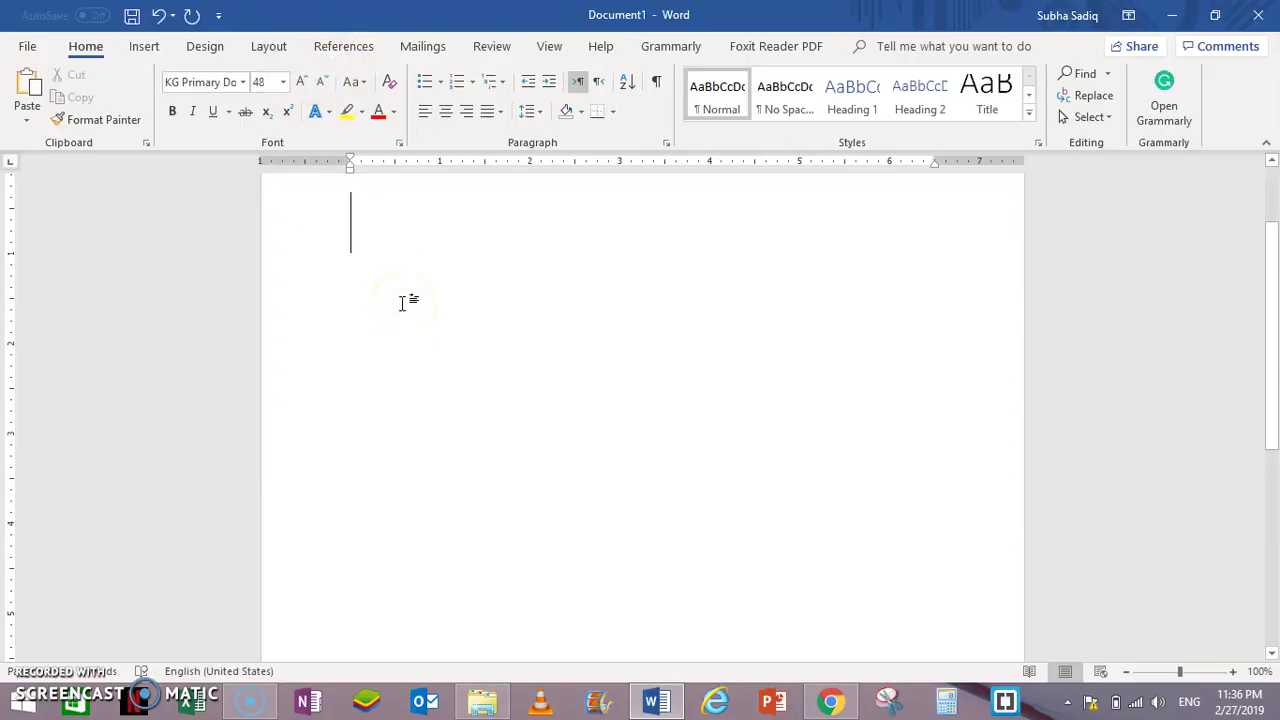
Review the KG Primary Dots Lined Font download page in Chrome, then go back to Word.
left_click(830, 700)
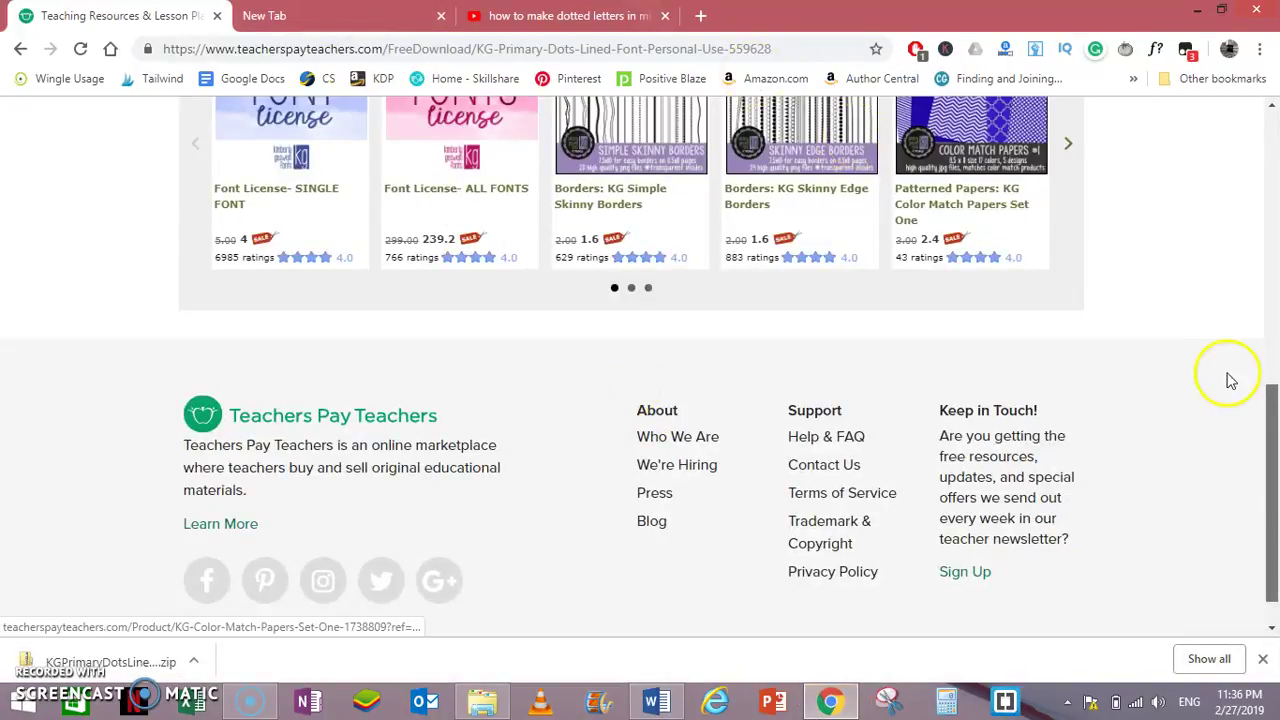
scroll(1275, 470, "up", 1)
left_click_drag(1274, 466, 1256, 234)
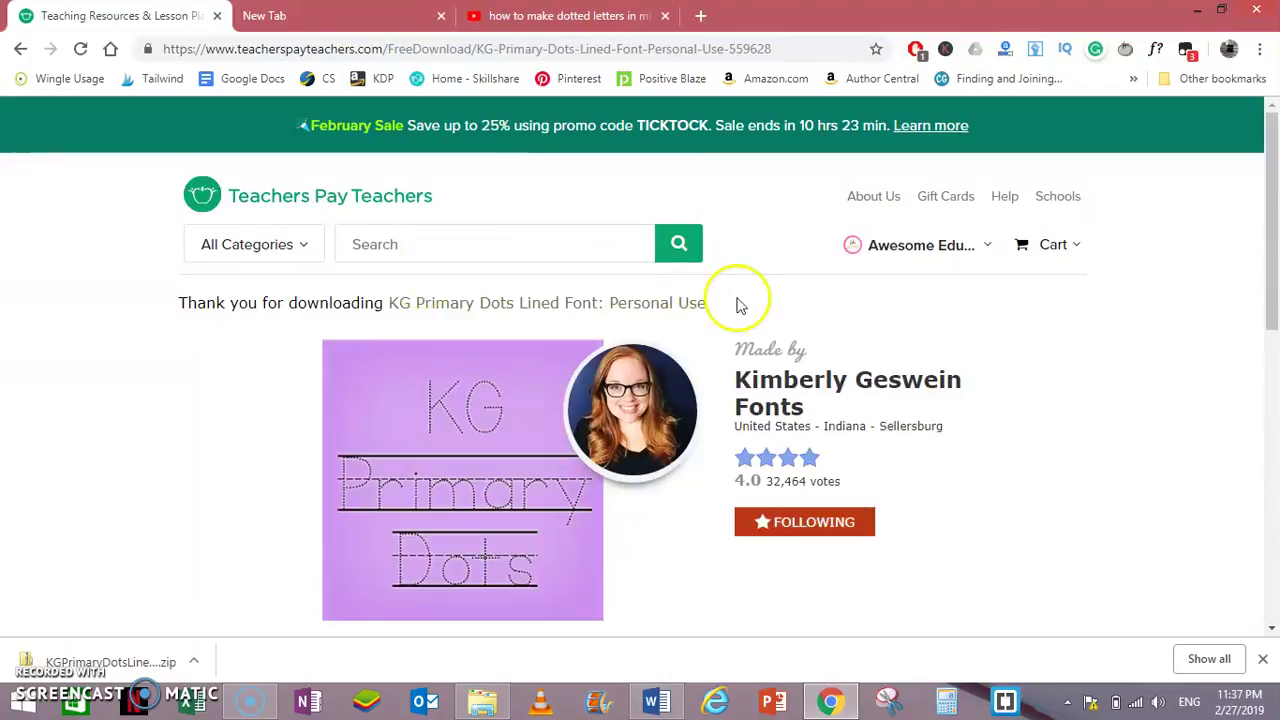
left_click_drag(1268, 165, 1222, 160)
left_click(914, 248)
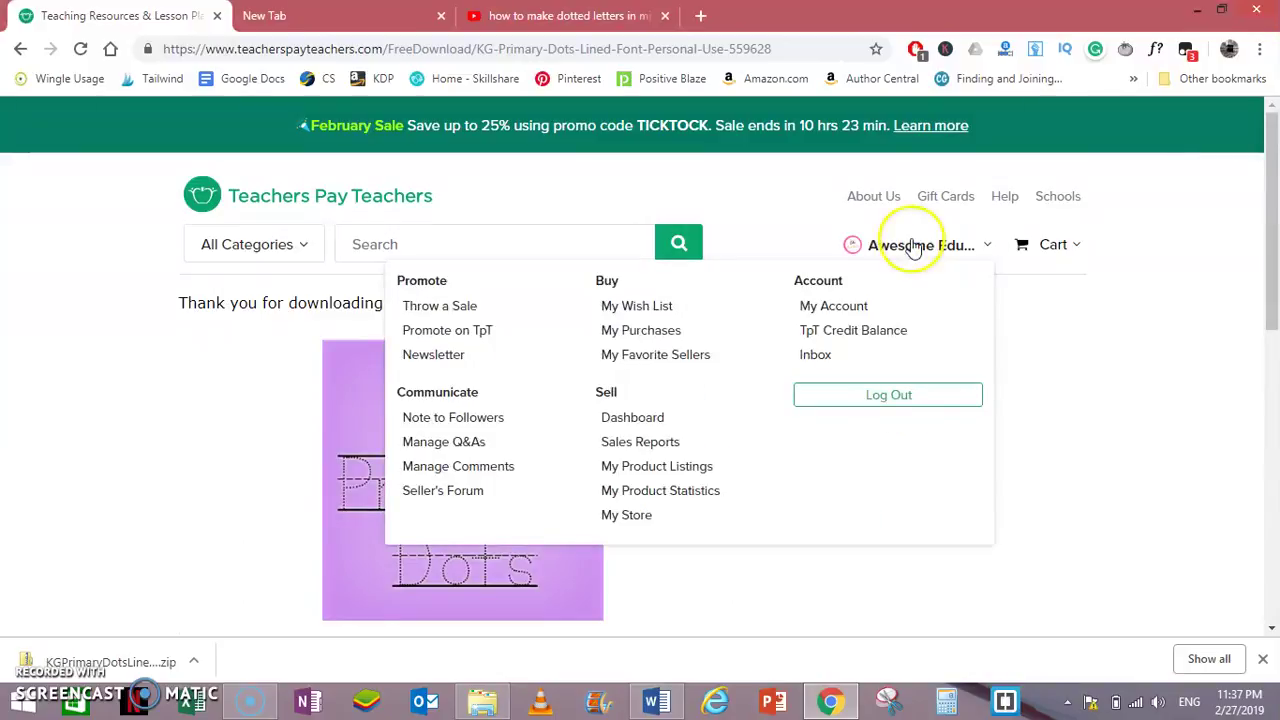
left_click(226, 420)
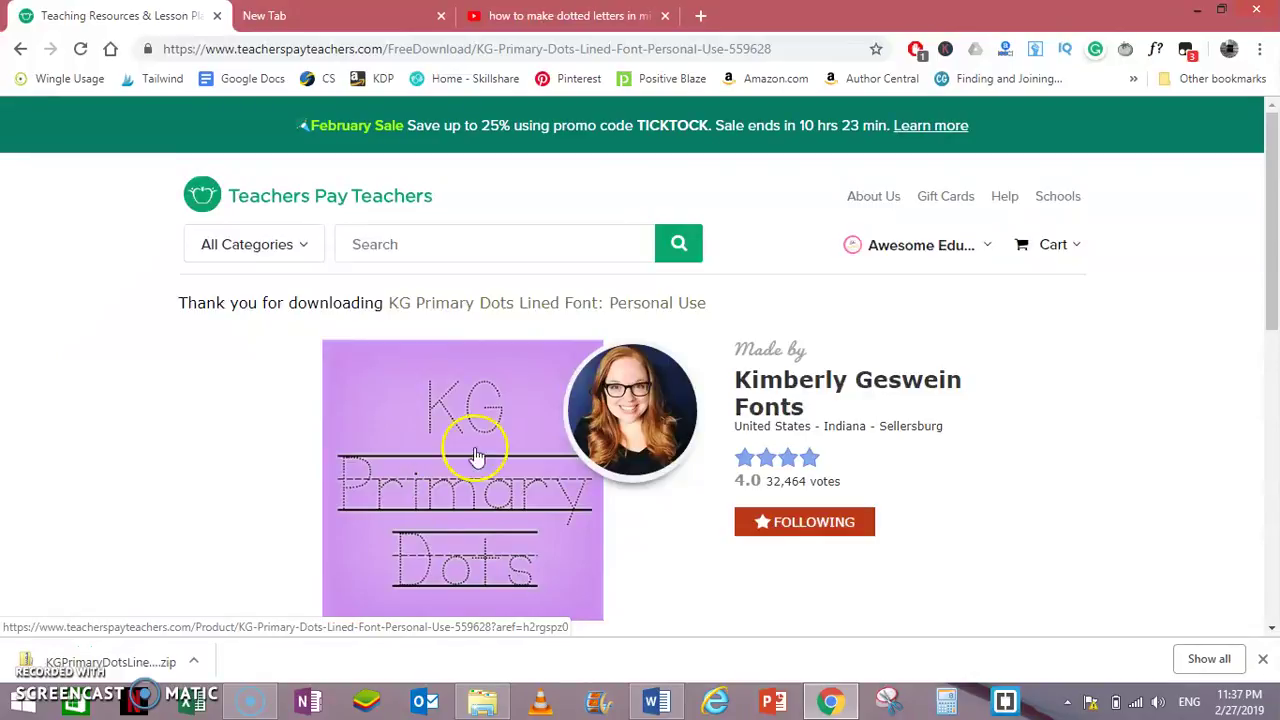
left_click(655, 700)
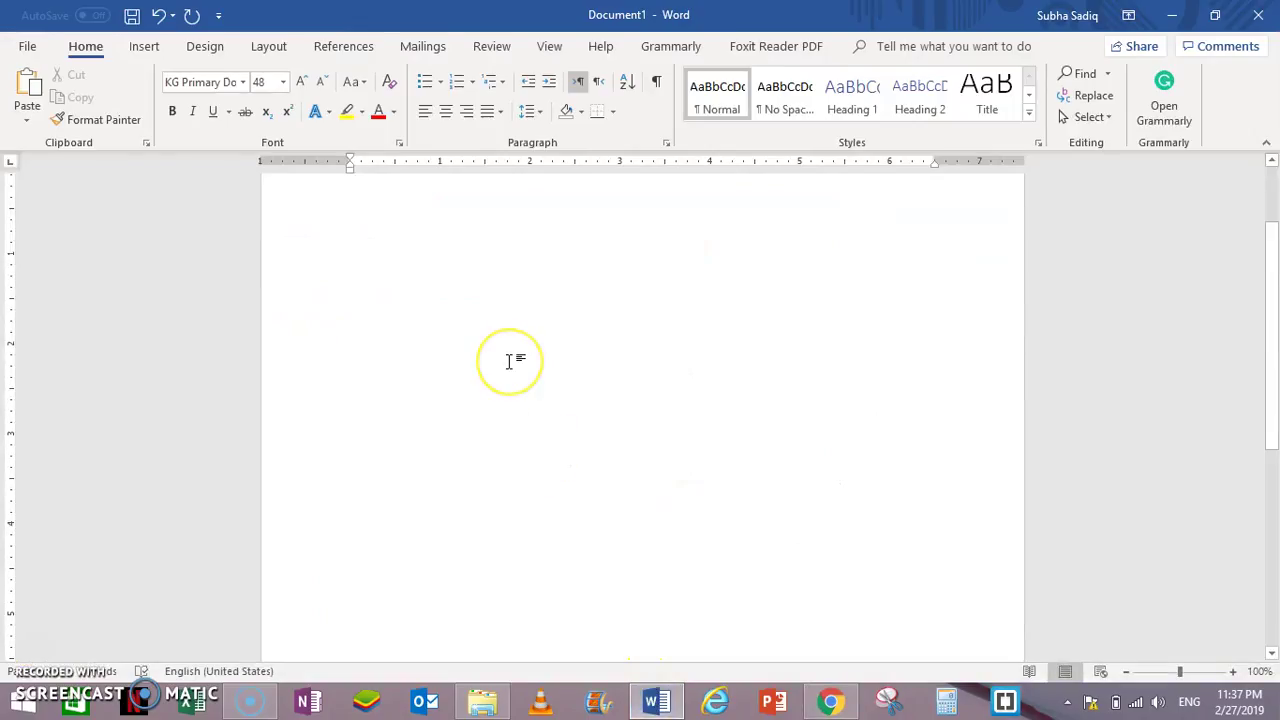
Type and erase test letters, then write the dotted line 'IF YOU LIKE THE VIDEO'.
type("A ")
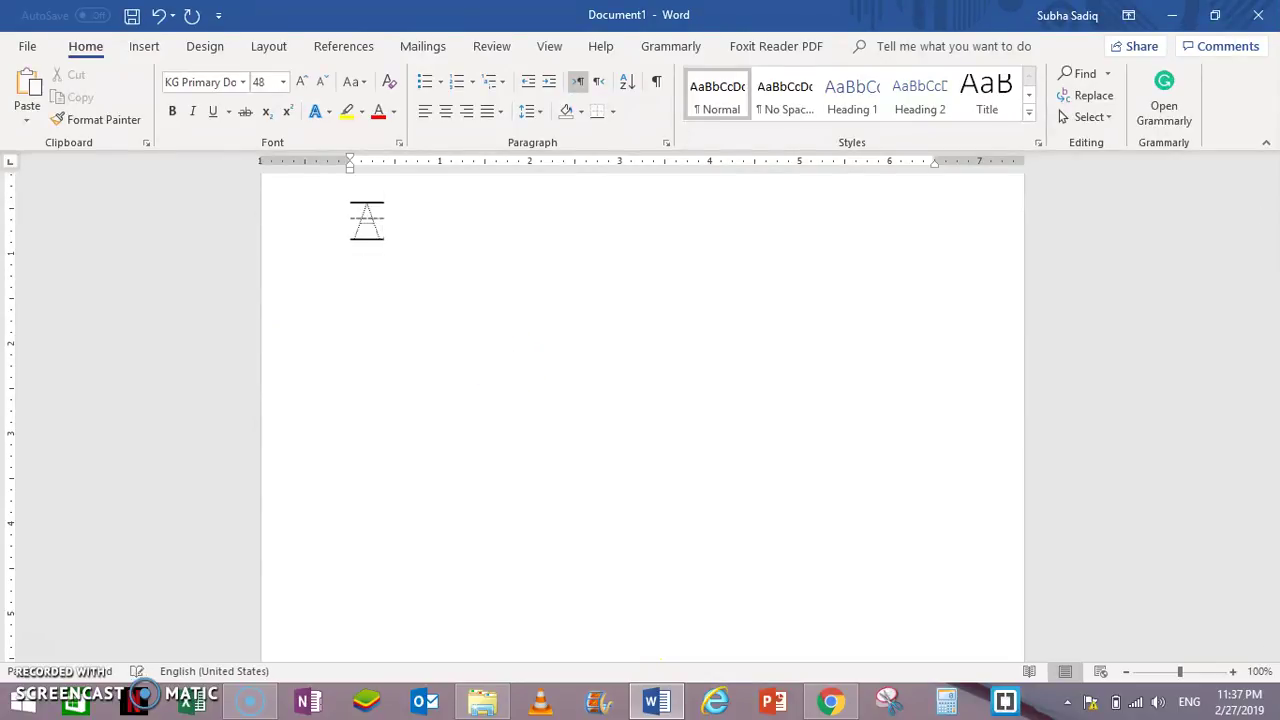
type("D")
key("BackSpace")
key("BackSpace")
key("BackSpace")
key("BackSpace")
key("BackSpace")
type("I YOU IIKE IT EVIDEO")
key("Return")
Add 'THEN PLEASE SHARE THIS, LIKE THIS AND COMMENT ON IT' and begin a THANK line.
type("IT")
type("EN PLEAS")
type("E SHARE I")
type("HIS")
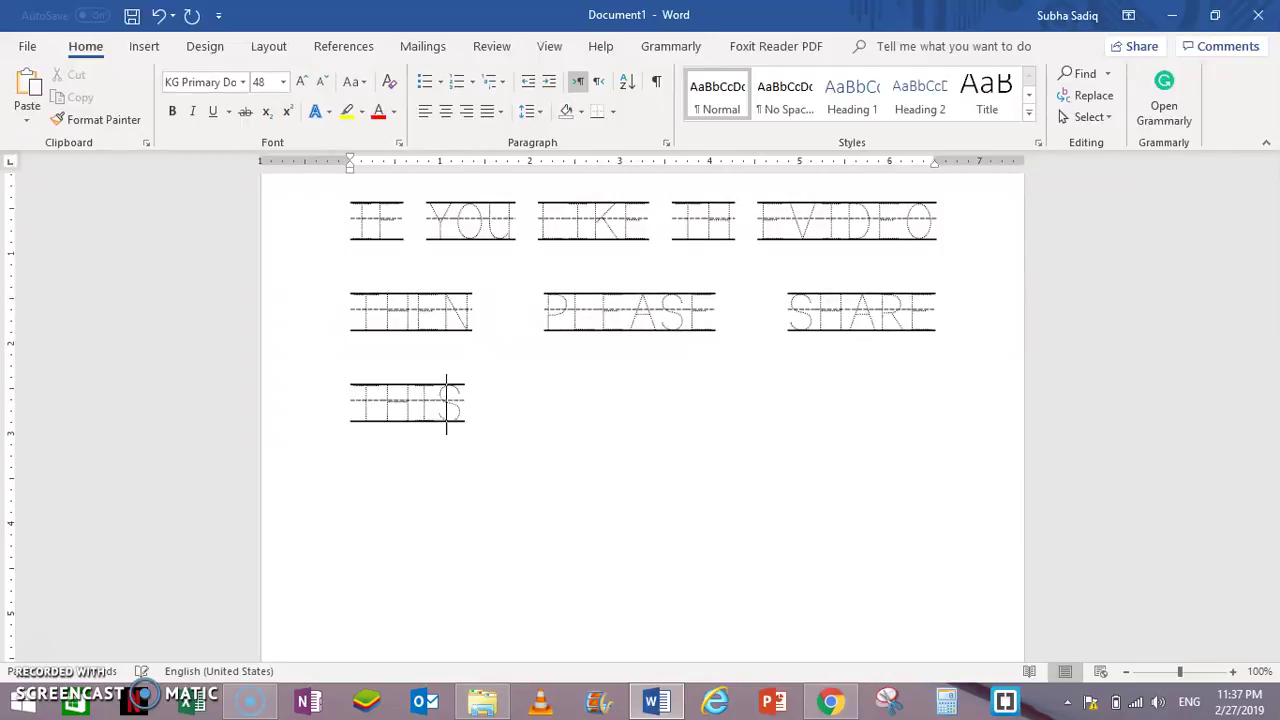
type(" LIKE THIS AND COMMENT")
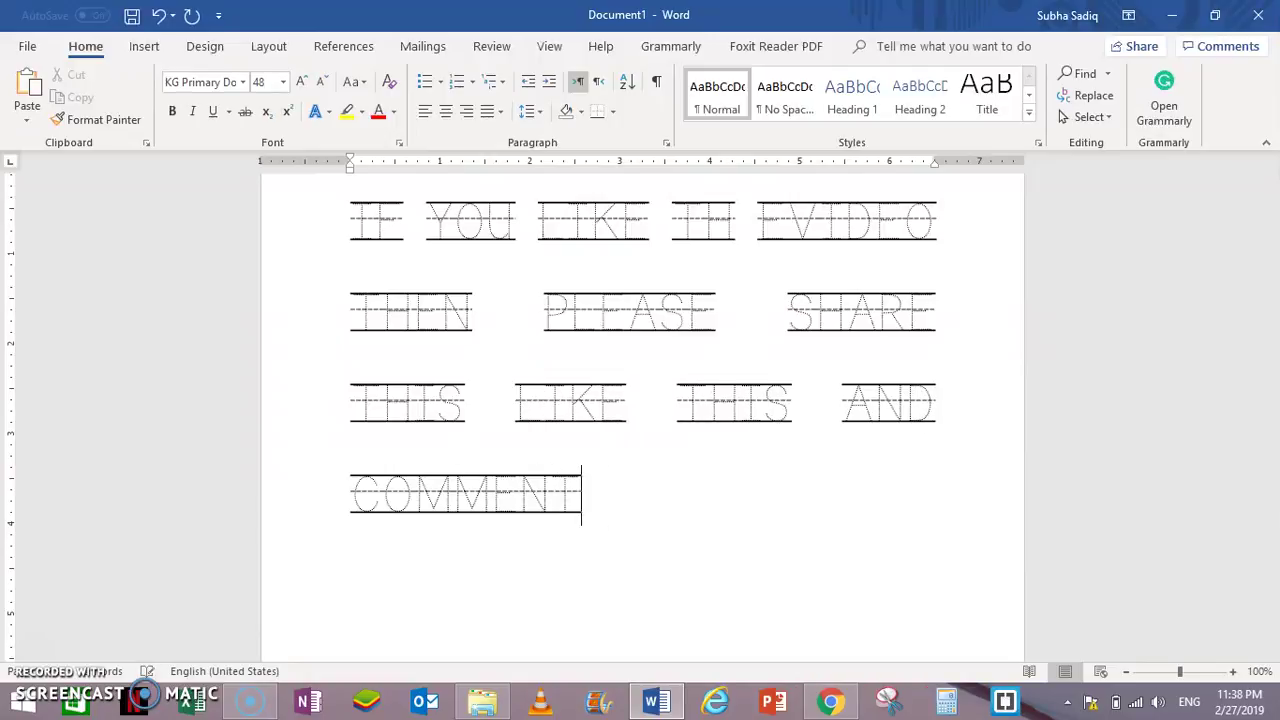
type(" ON IT")
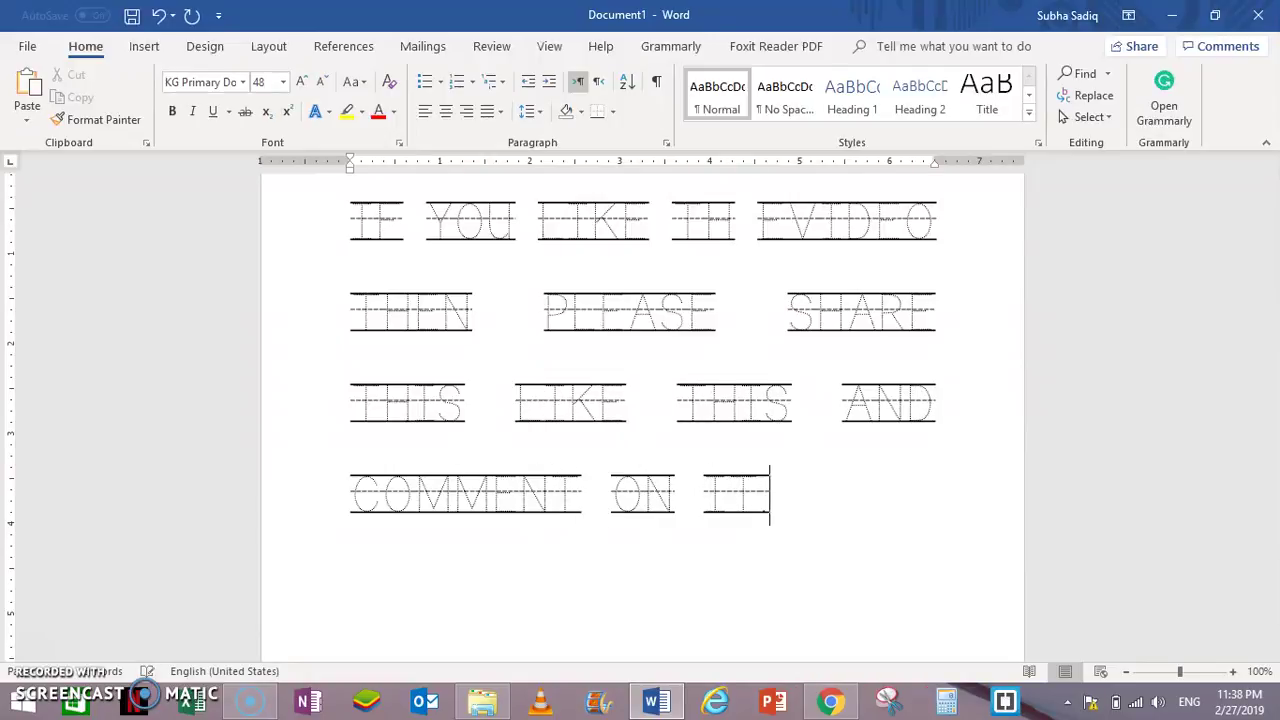
key("Return")
type("THANK TO RWTA")
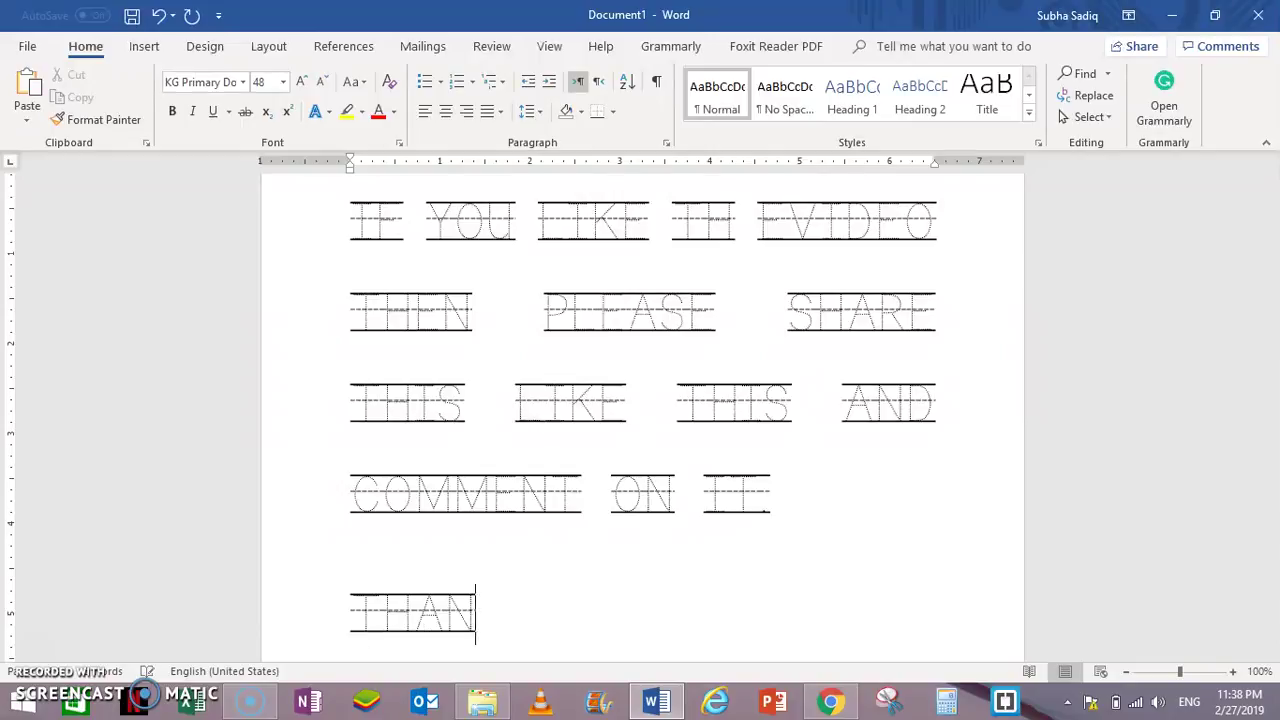